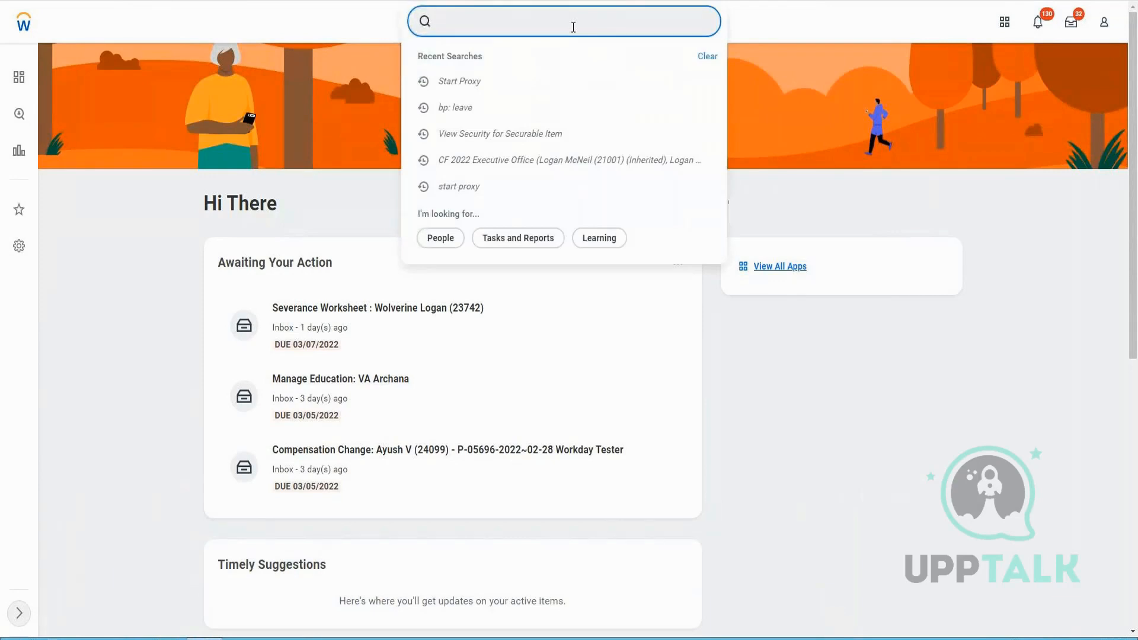
Open the Create Custom Report task by searching for it
text(create )
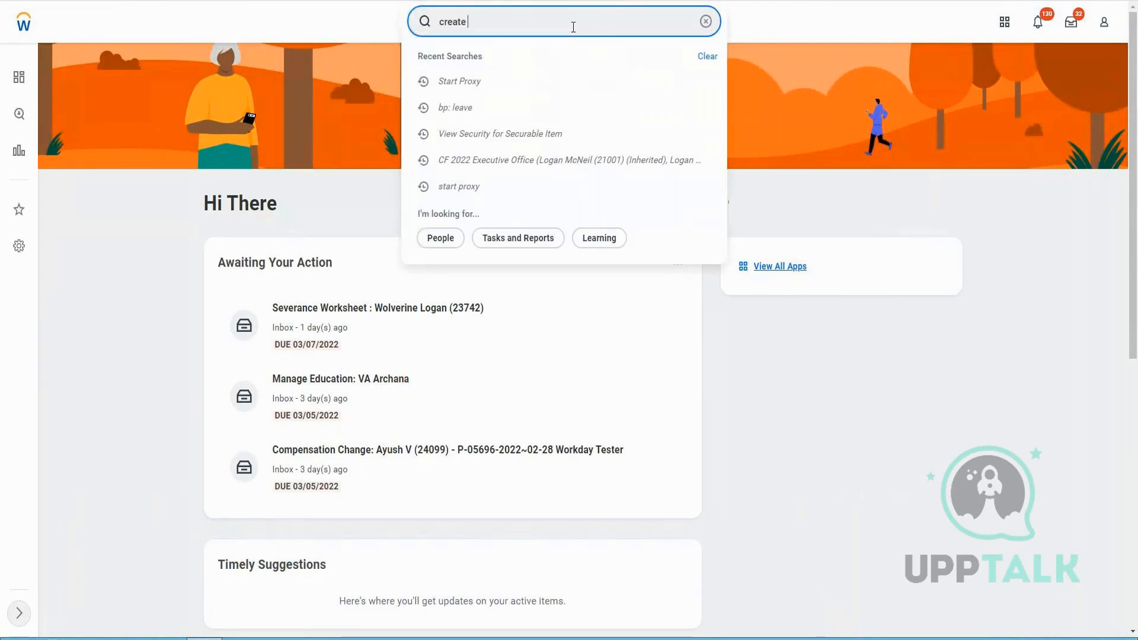
text(cust report)
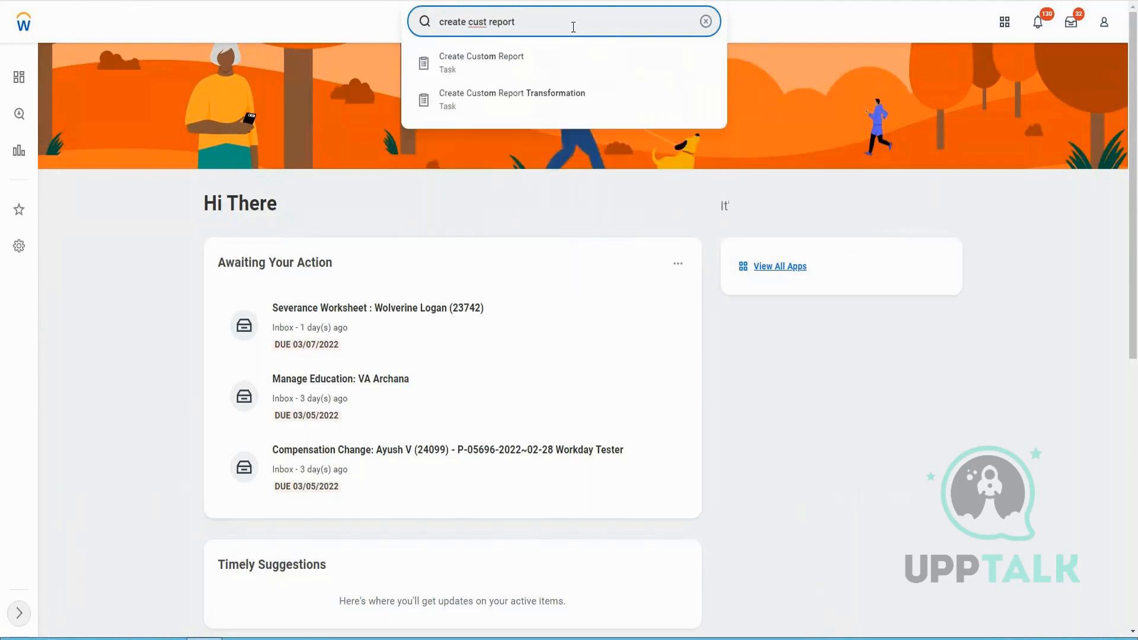
key(Down)
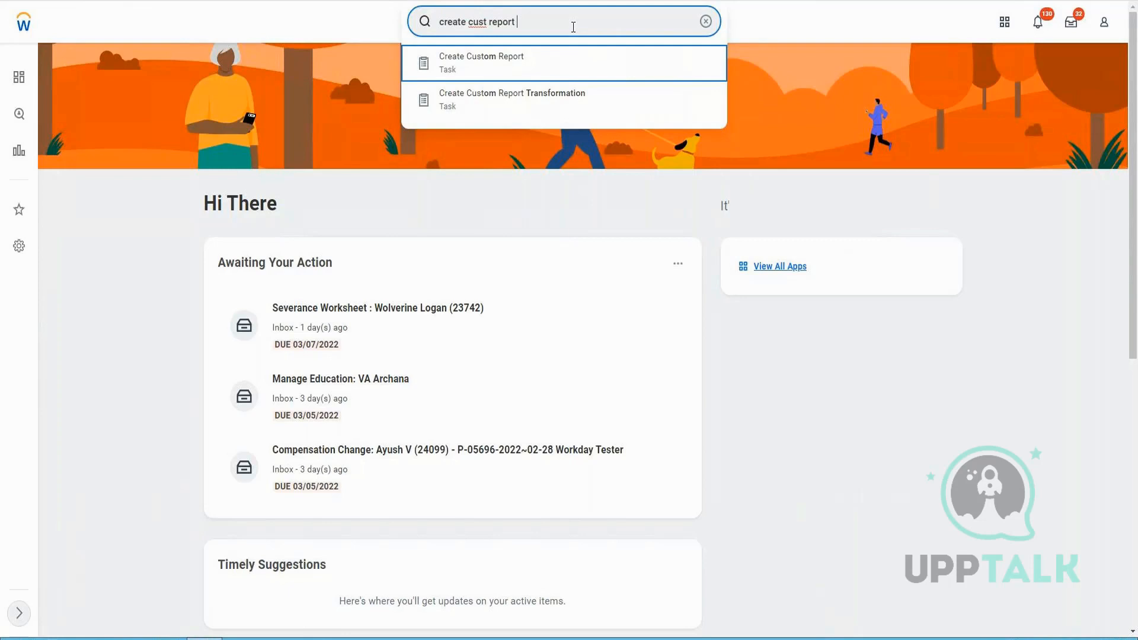
key(Return)
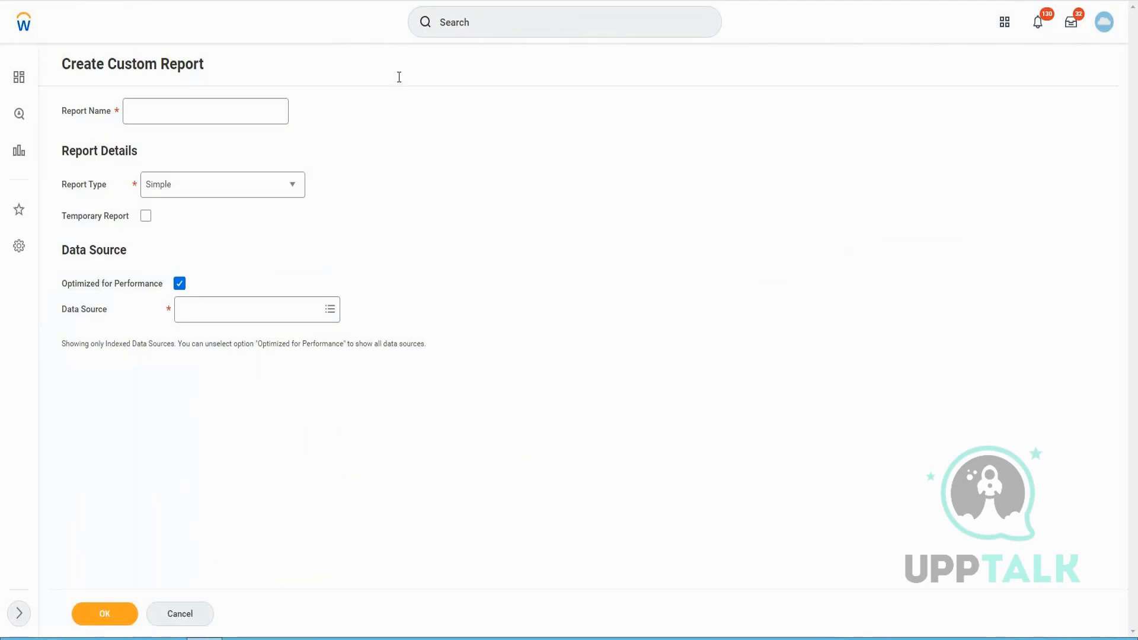
Name the report "[VIS] - Group Report"
click(172, 116)
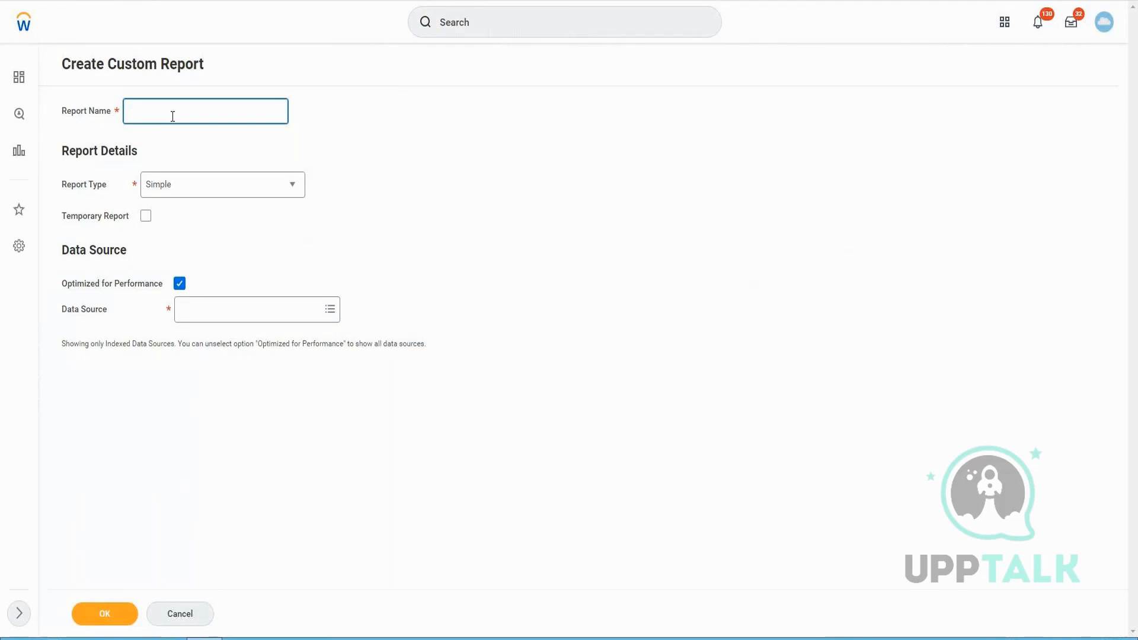
text([VIS])
key(BackSpace)
key(BackSpace)
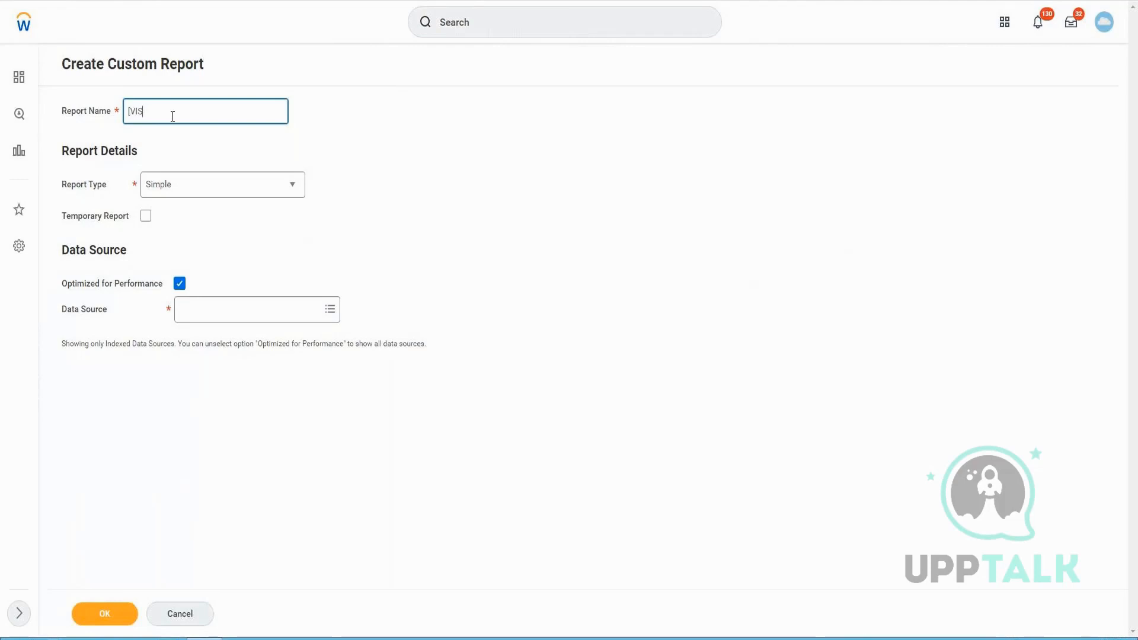
text(])
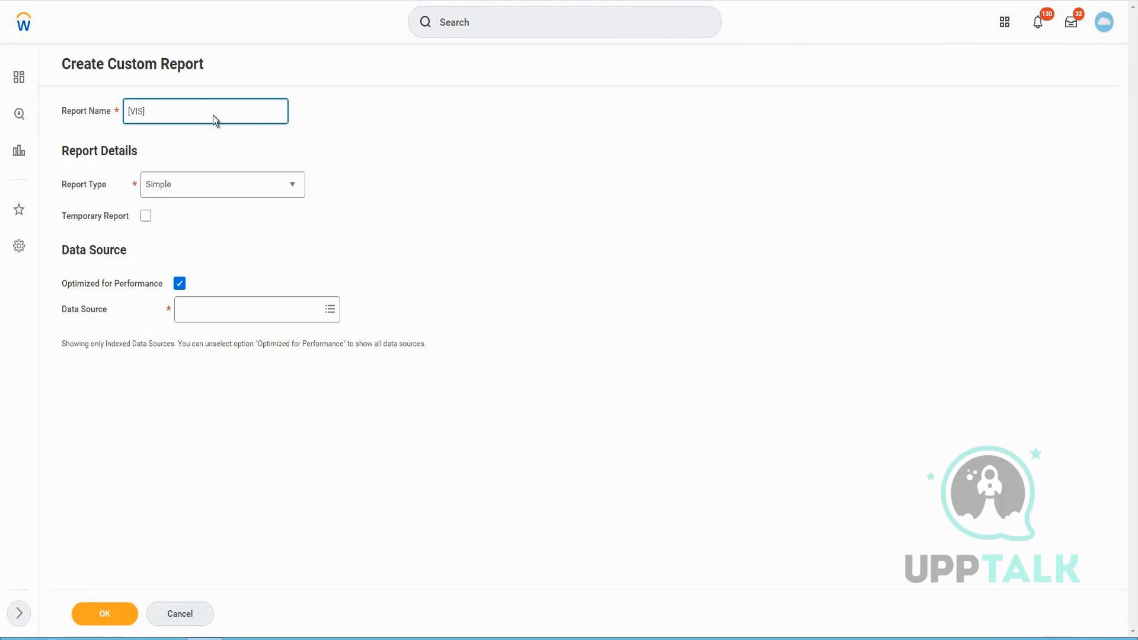
text(Gr)
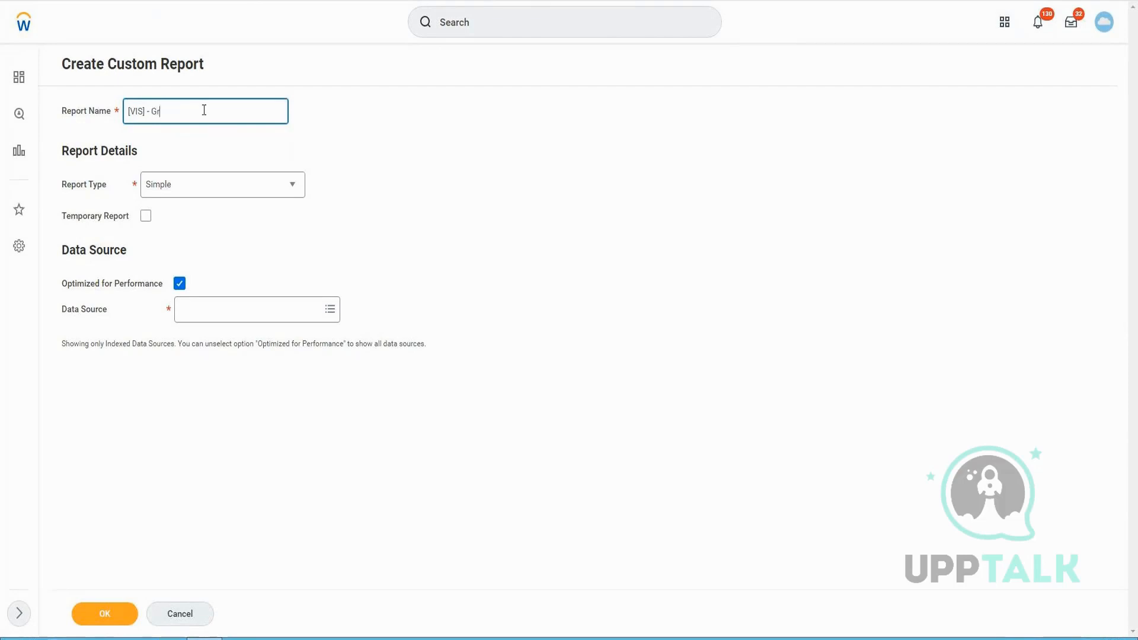
text(oup Repor)
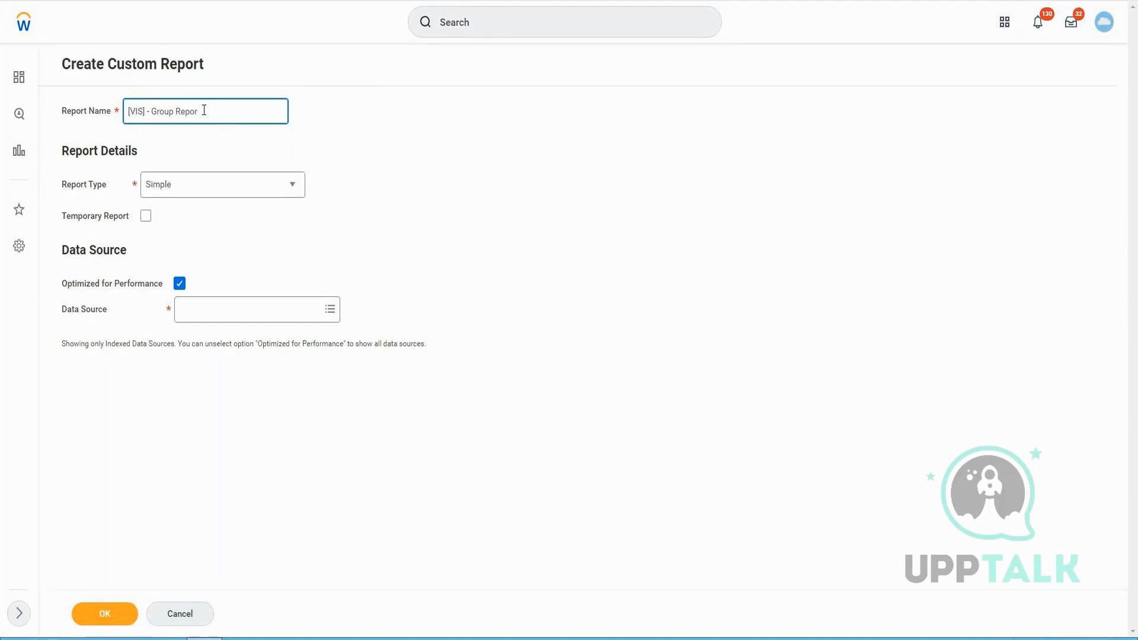
text(t)
Set the report type to Advanced
click(268, 185)
click(265, 188)
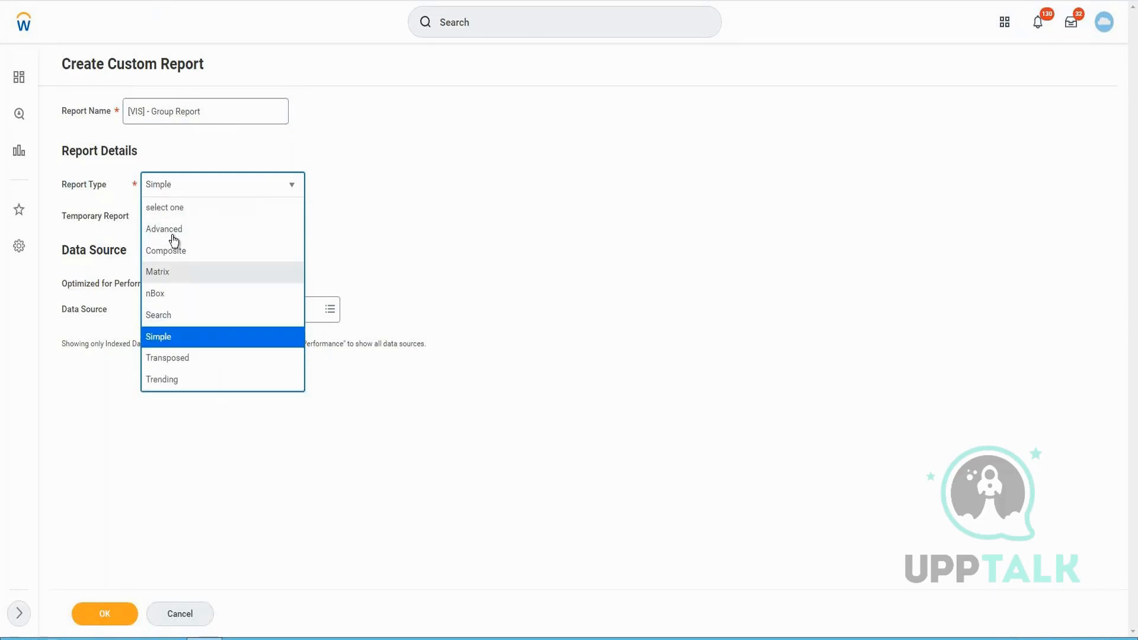
click(174, 231)
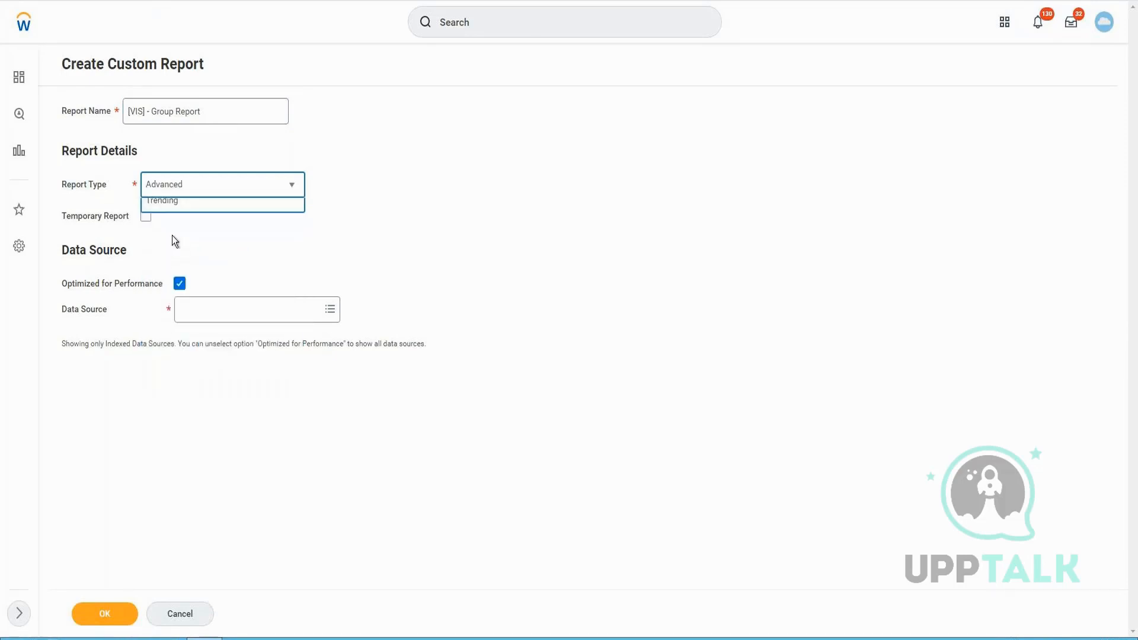
click(179, 311)
click(226, 342)
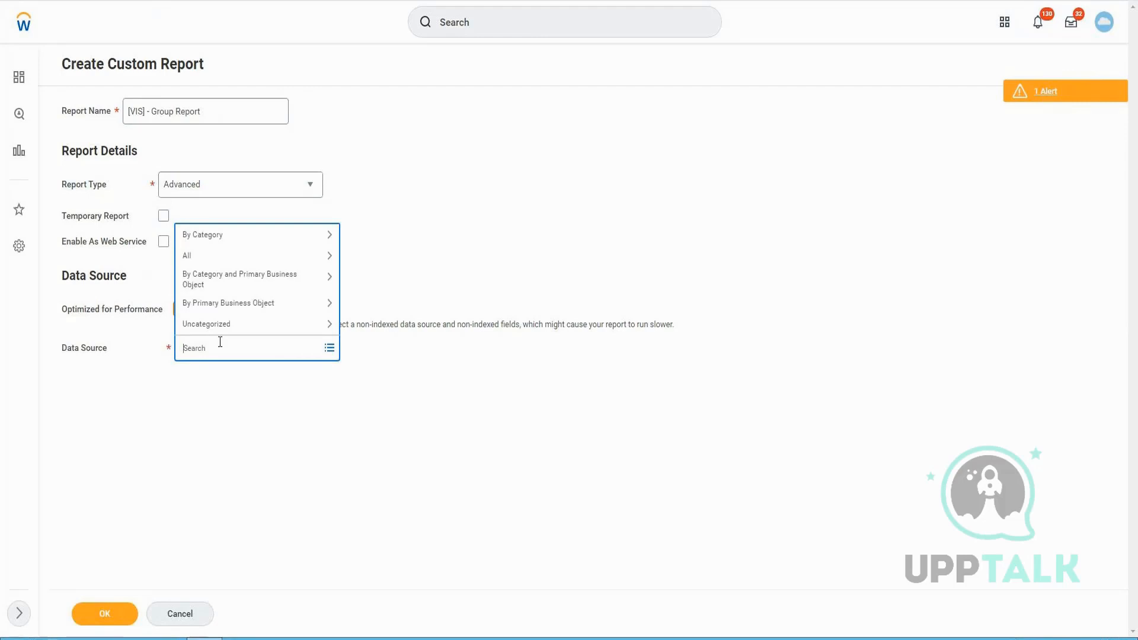
text(Expense)
key(Return)
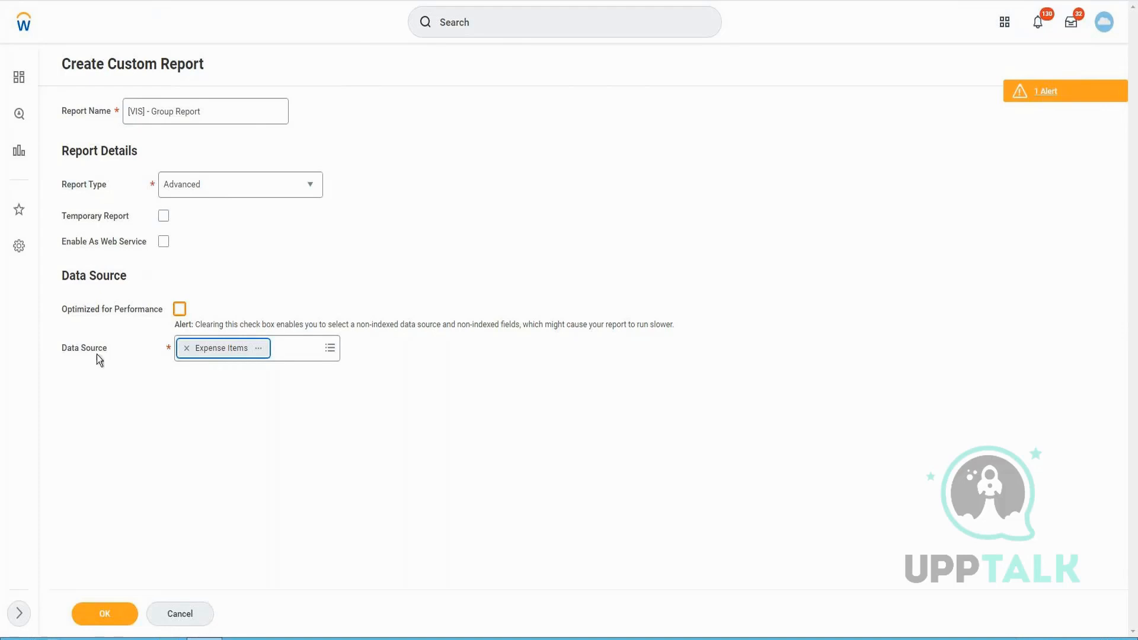
click(186, 350)
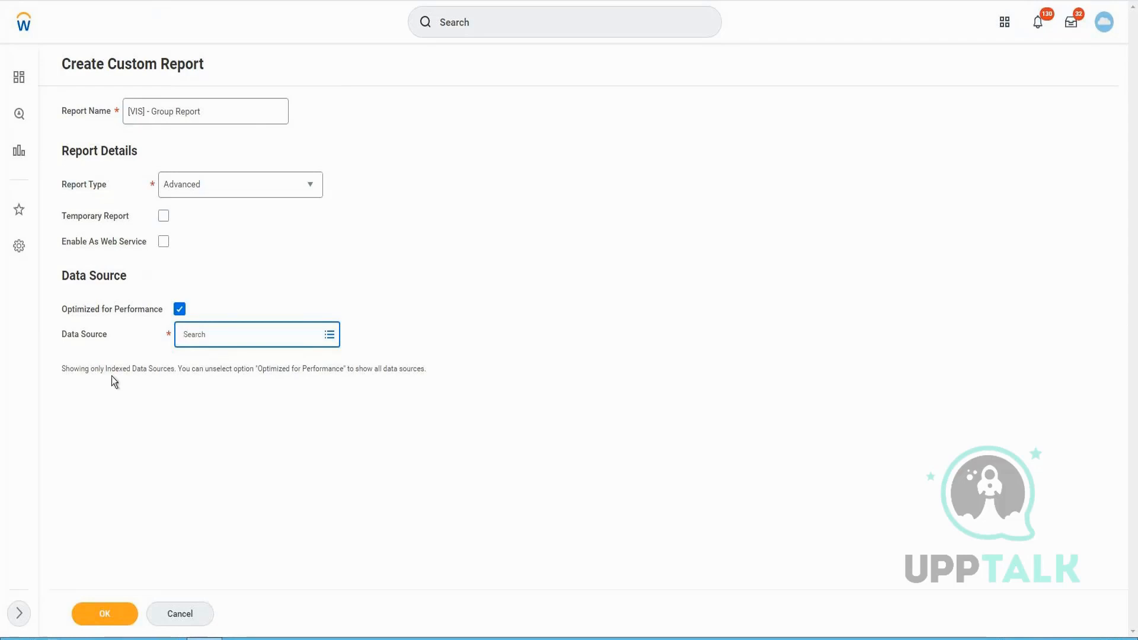
Search data sources for "Expense Repo" and select Expense Report Lines for Company
click(181, 309)
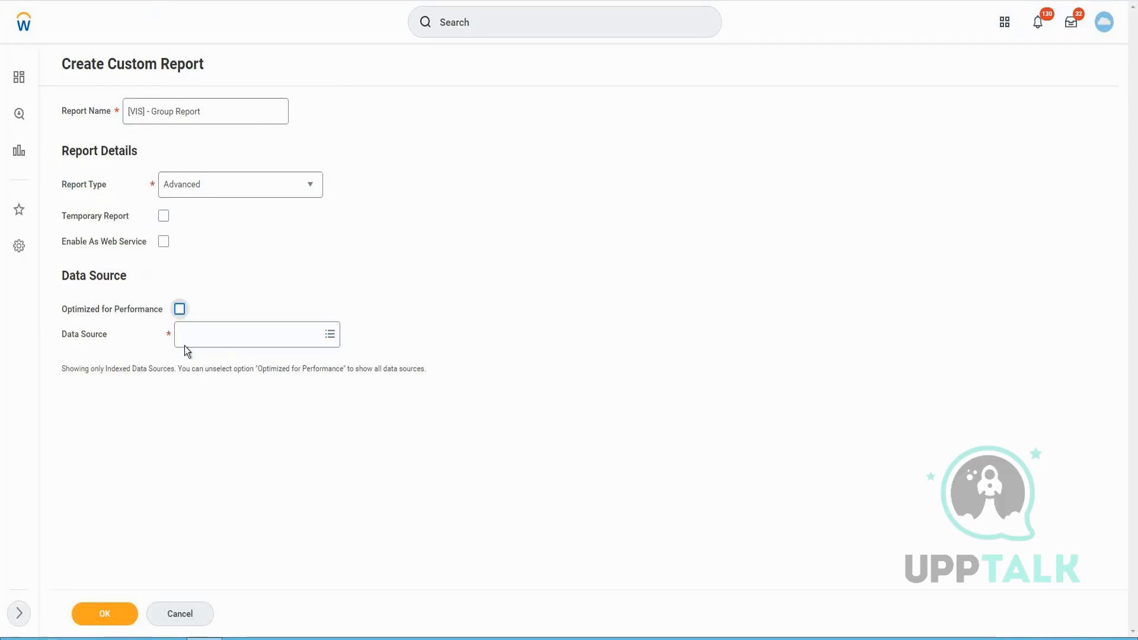
click(206, 351)
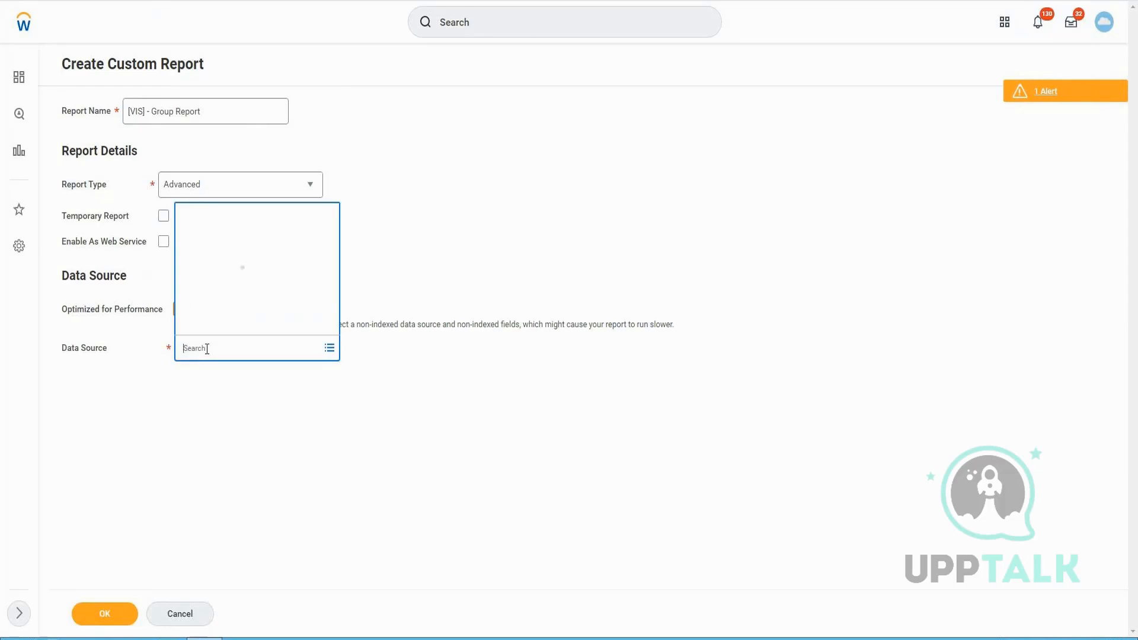
text(Expense Report)
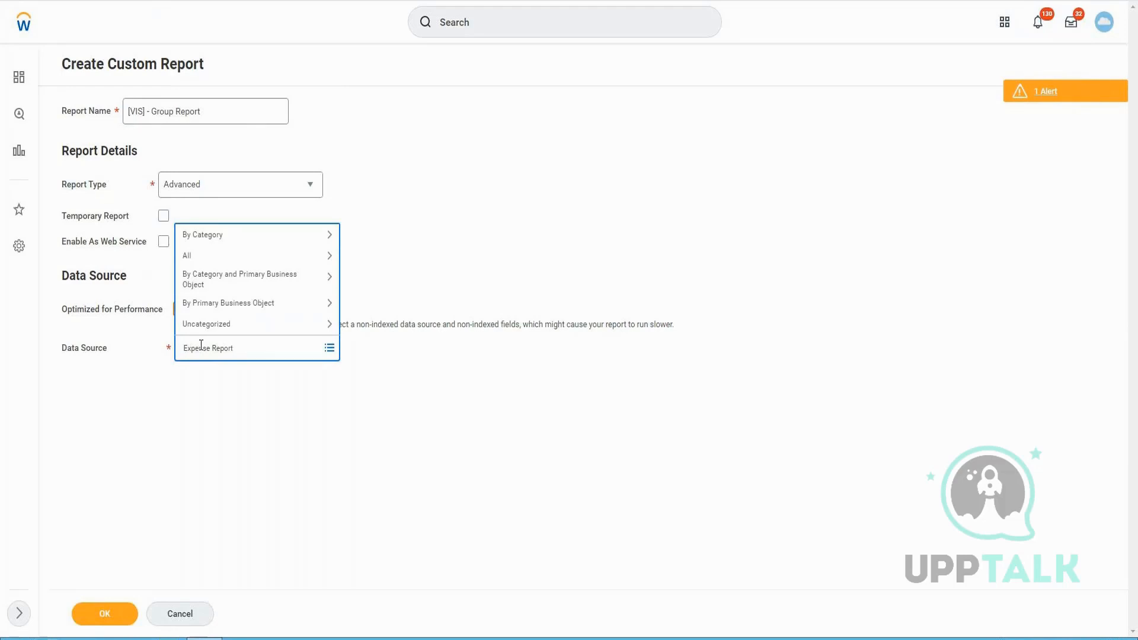
key(Return)
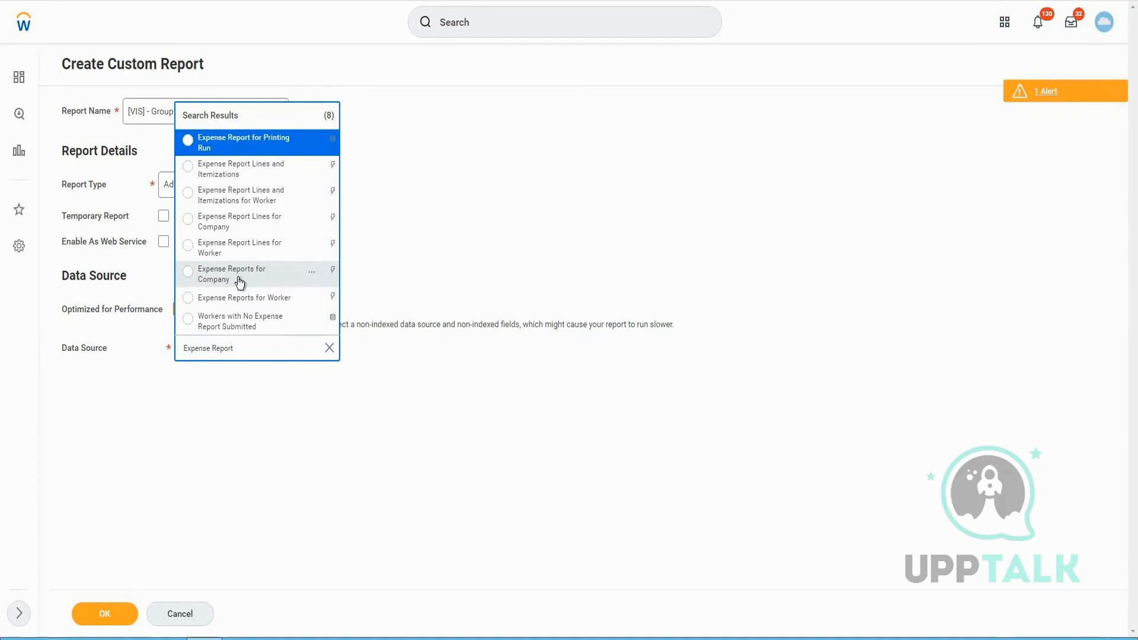
click(237, 235)
Open the selected data source's details and read its description
click(309, 337)
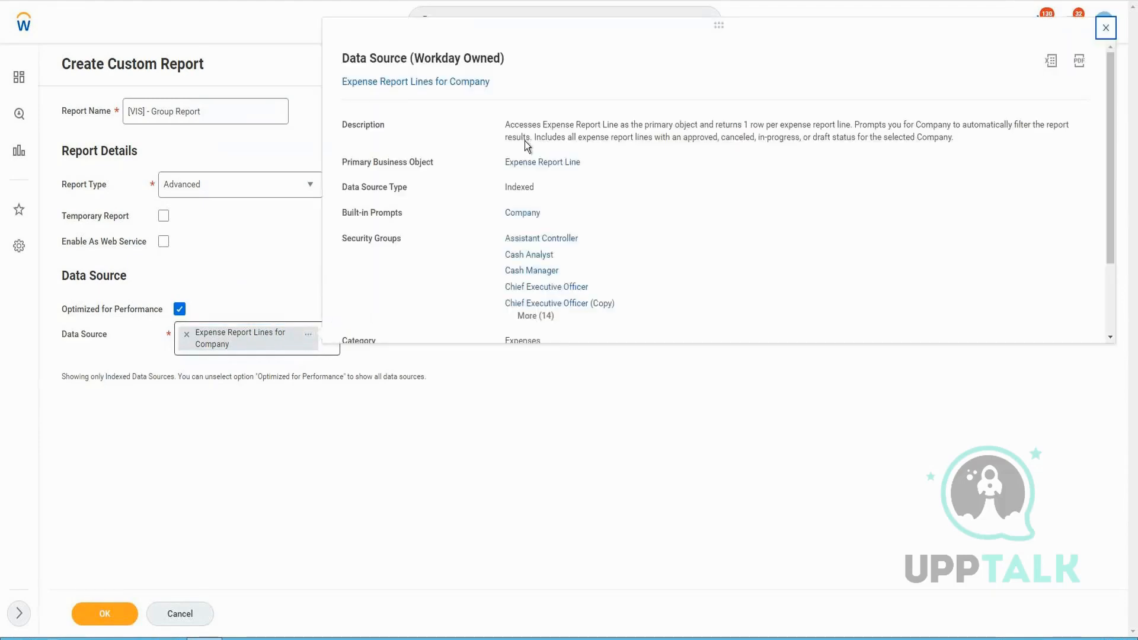
drag(532, 125, 847, 125)
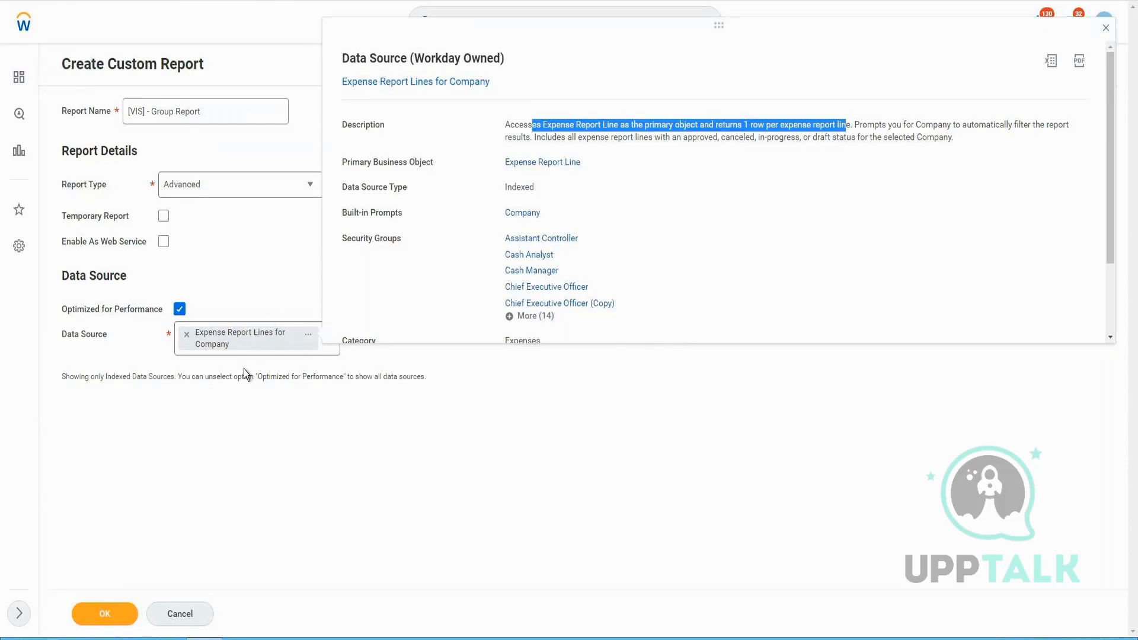
click(195, 383)
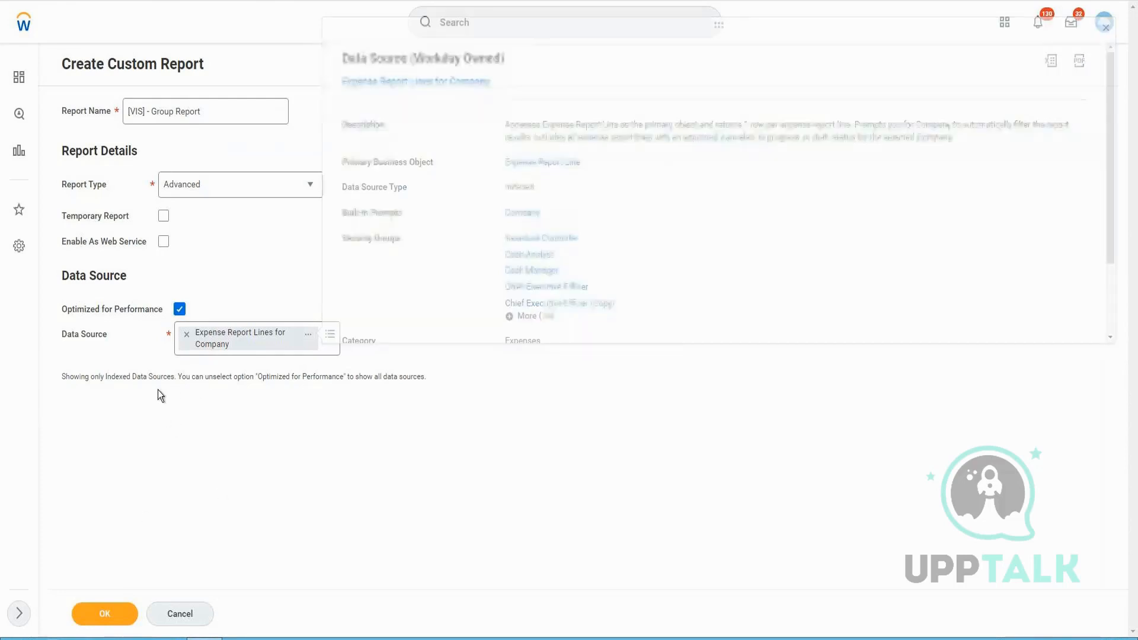
Reselect Expense Report Lines for Company as data source by searching "expense report lines", then create the report
click(187, 334)
click(180, 309)
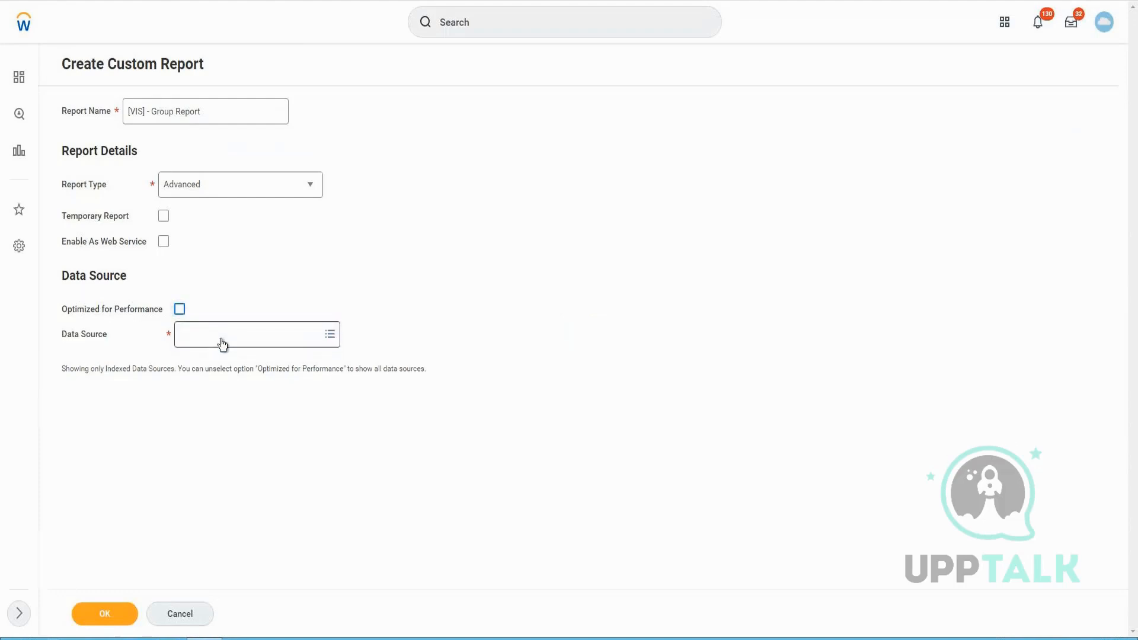
click(222, 341)
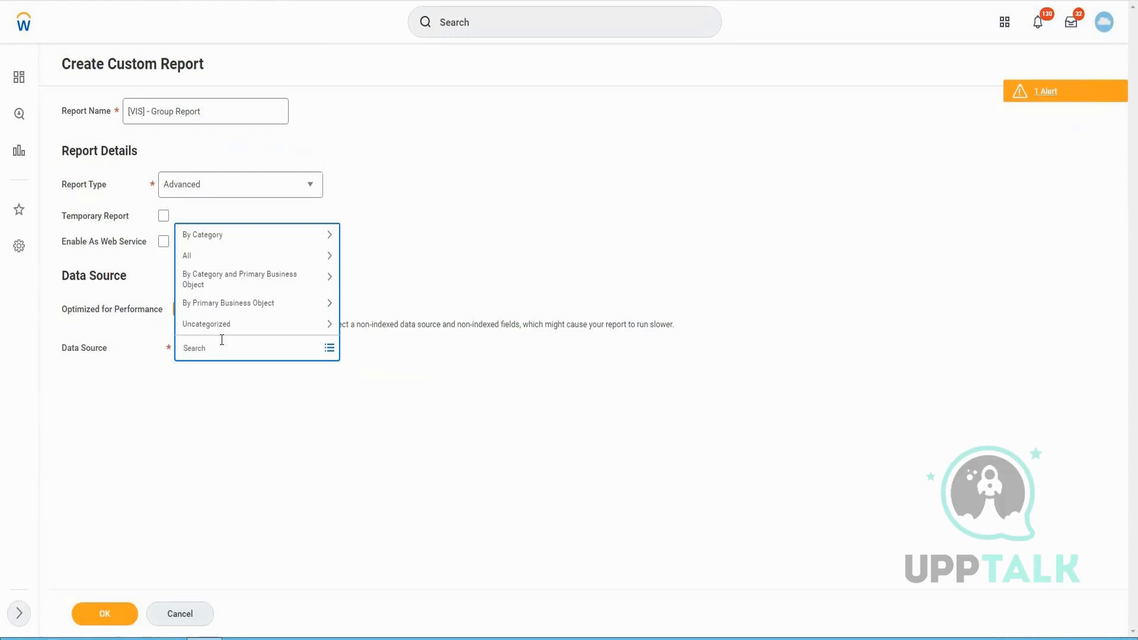
text(expense report)
key(Return)
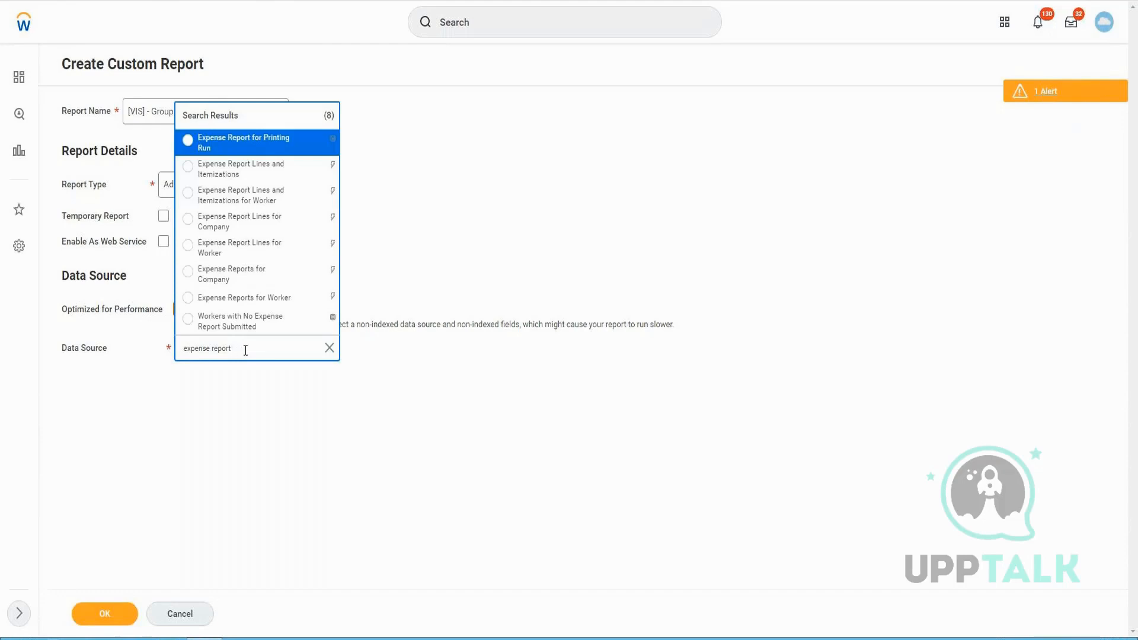
text(line)
key(Return)
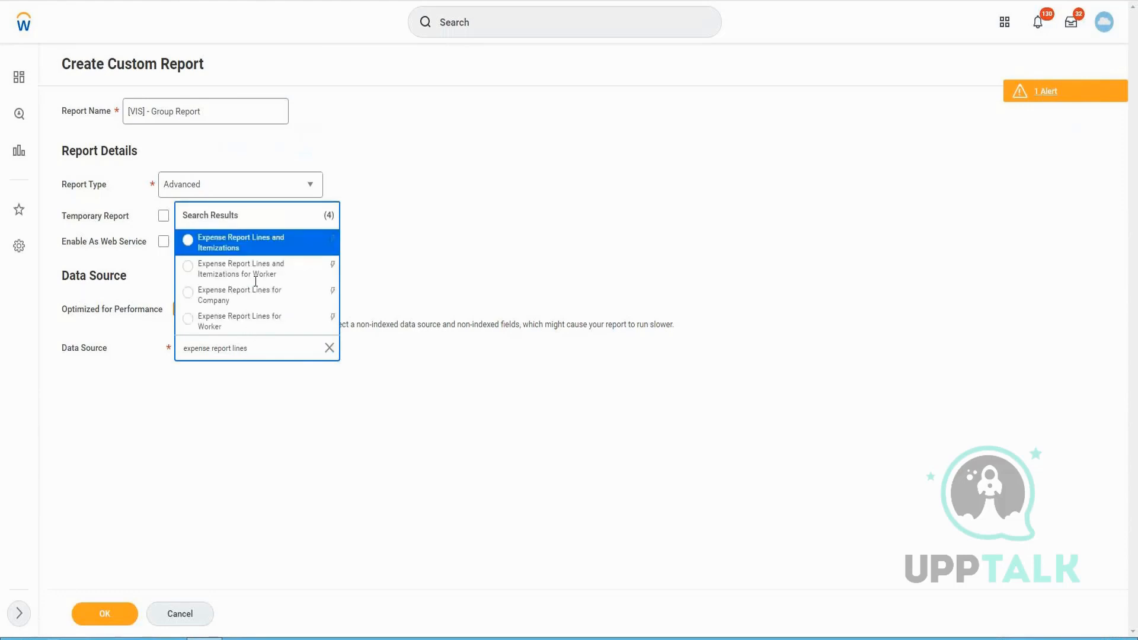
click(257, 303)
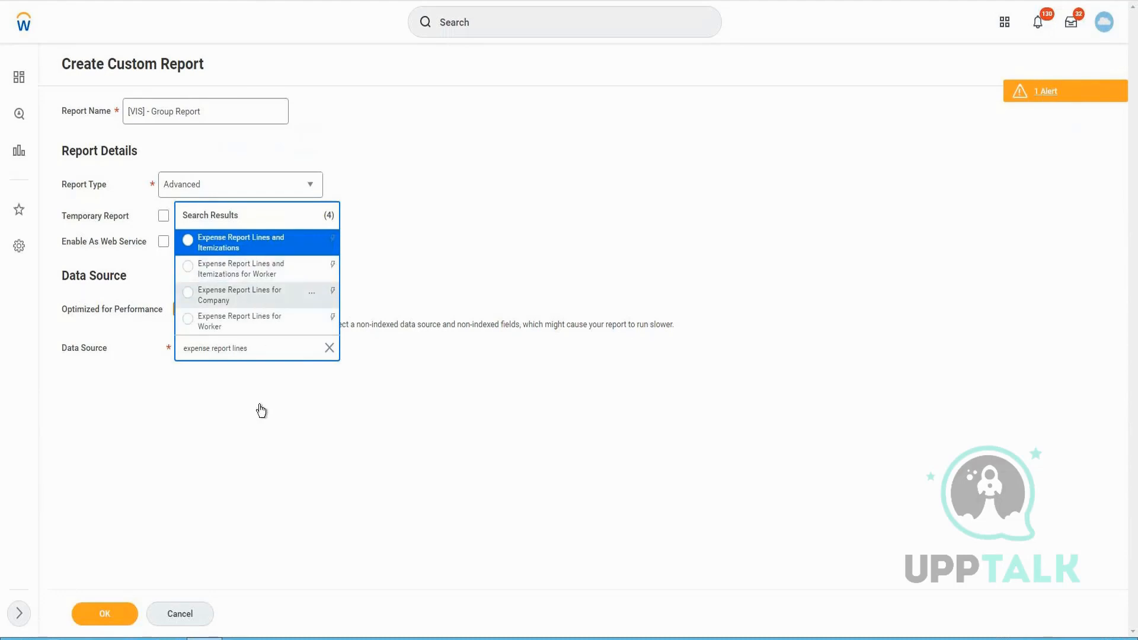
click(106, 613)
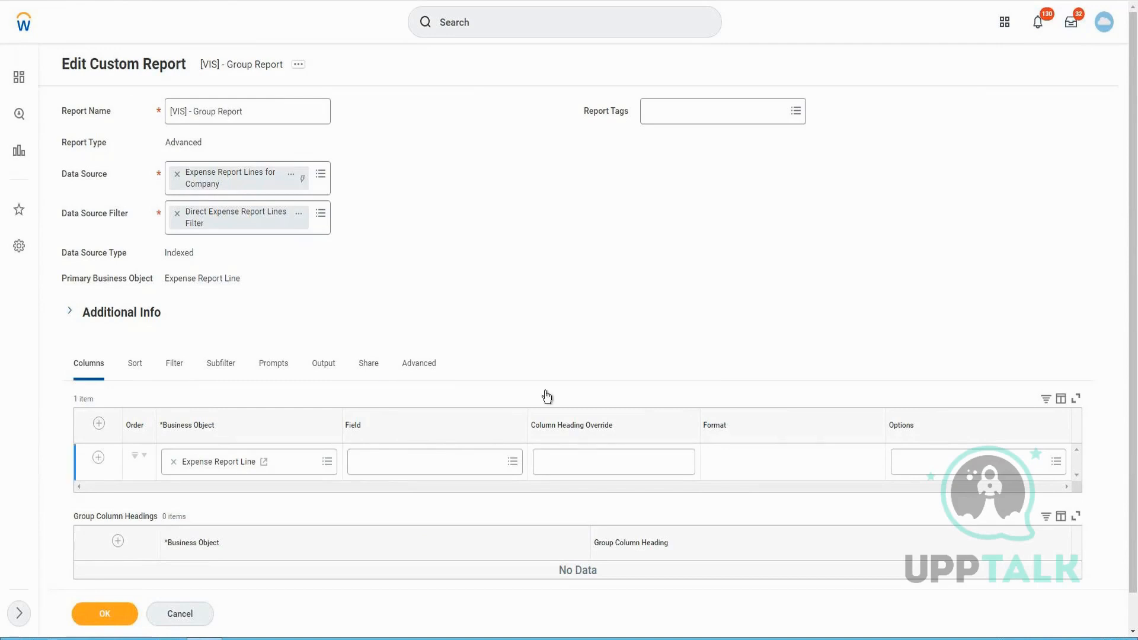
Set the first column's field to Group Name
click(438, 467)
text(=)
key(BackSpace)
text(Group Name)
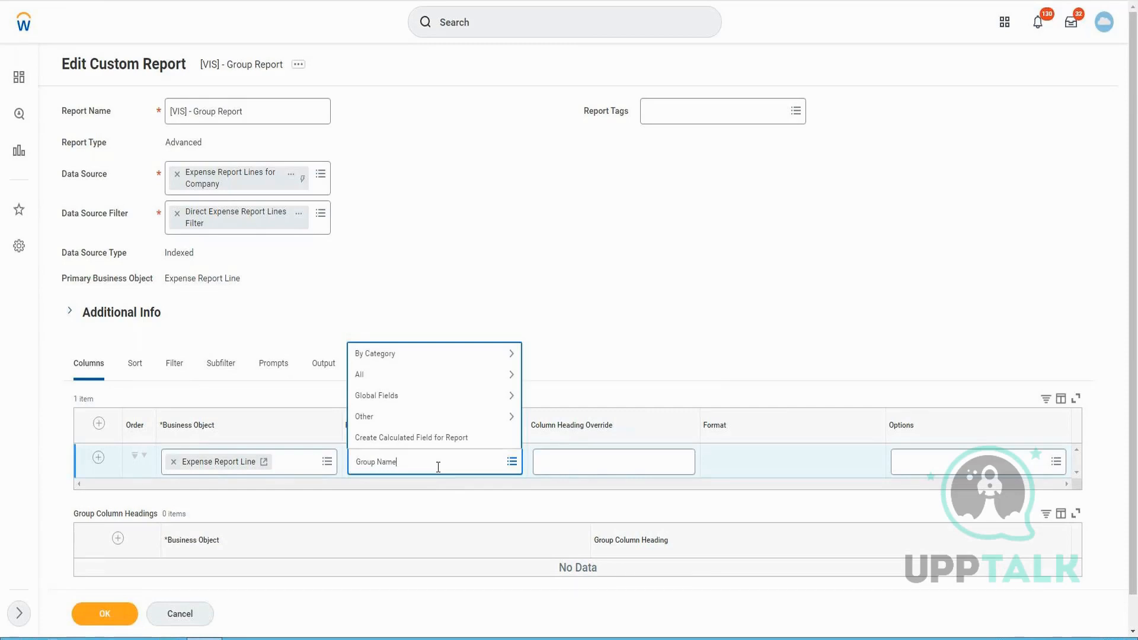
key(Return)
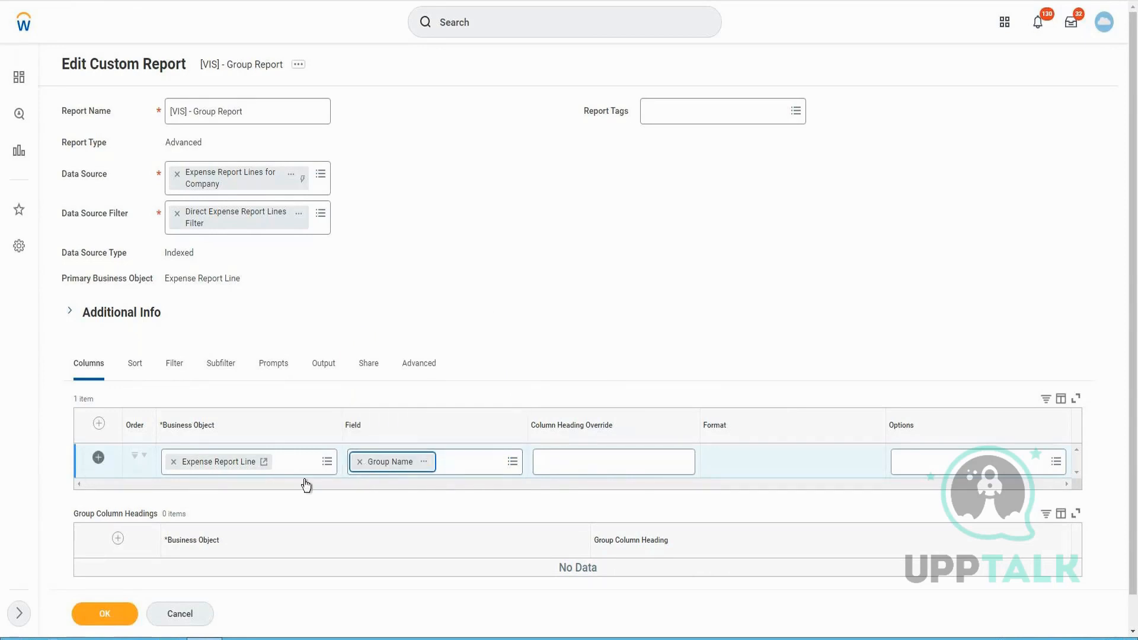
Override the Group Name column heading as "Region/Cost Center"
scroll(393, 493, down, 1)
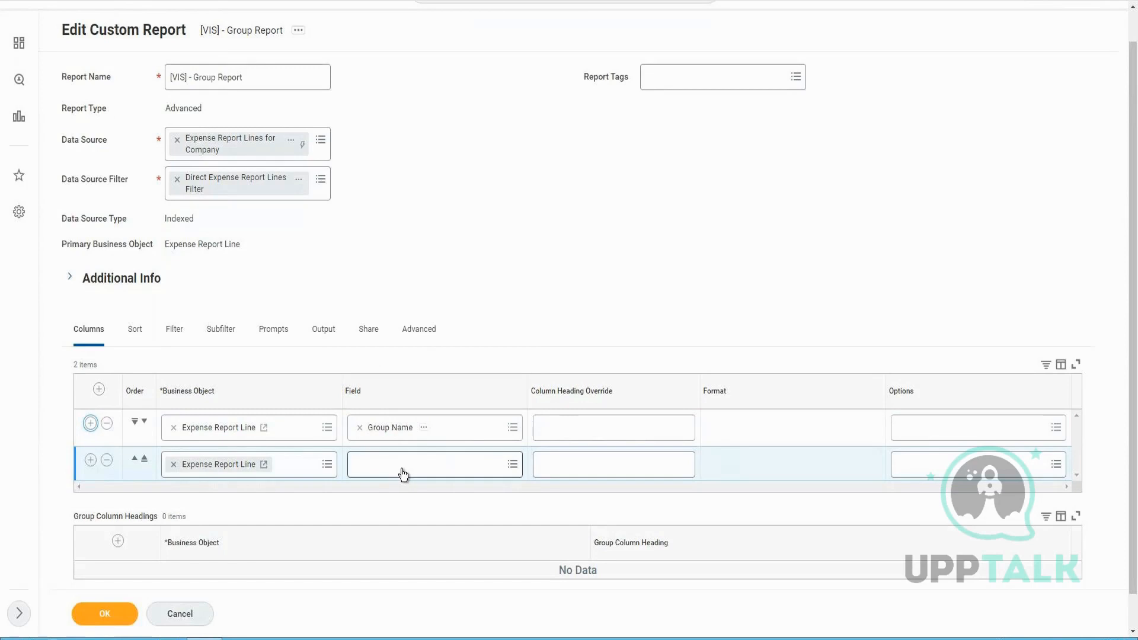
click(584, 433)
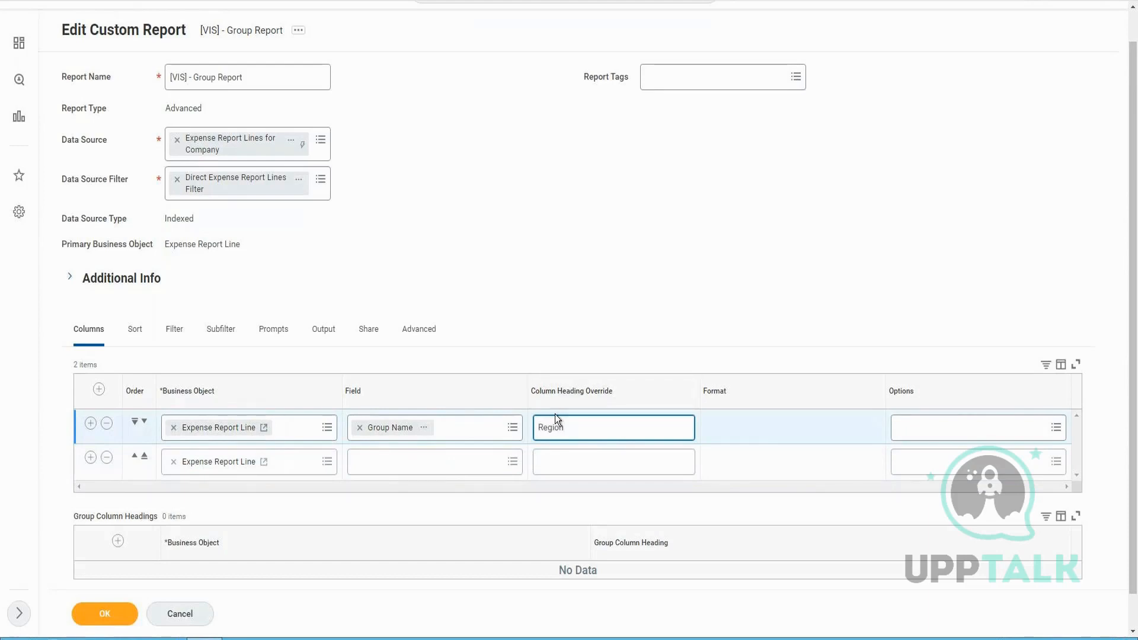
text(Region/Cost Center)
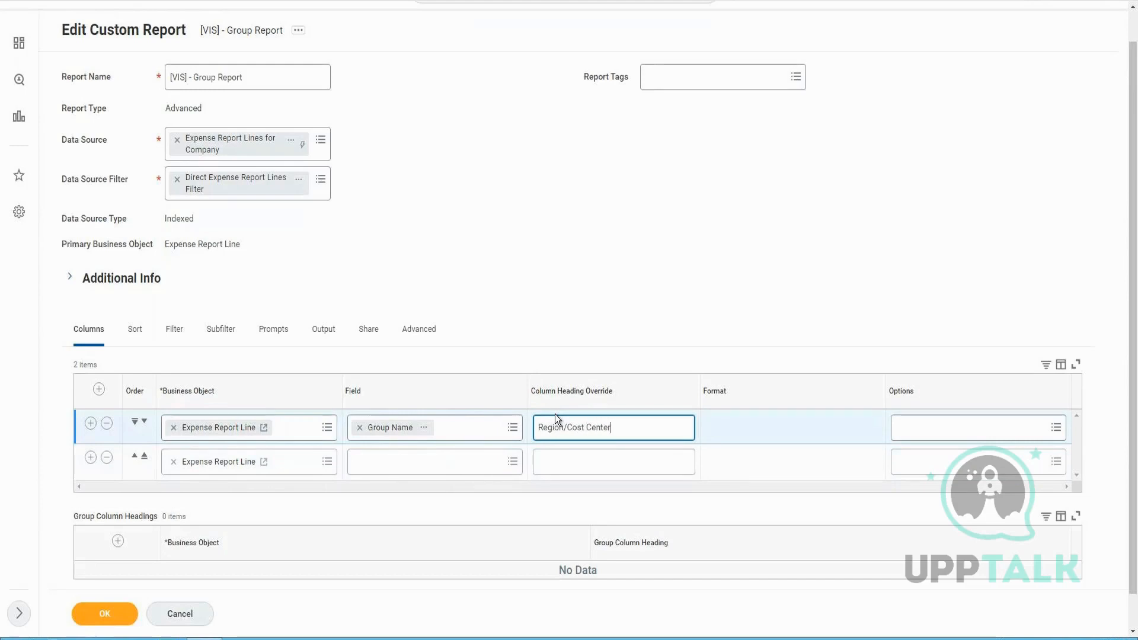
Open the Group Name field details and read its description
click(424, 427)
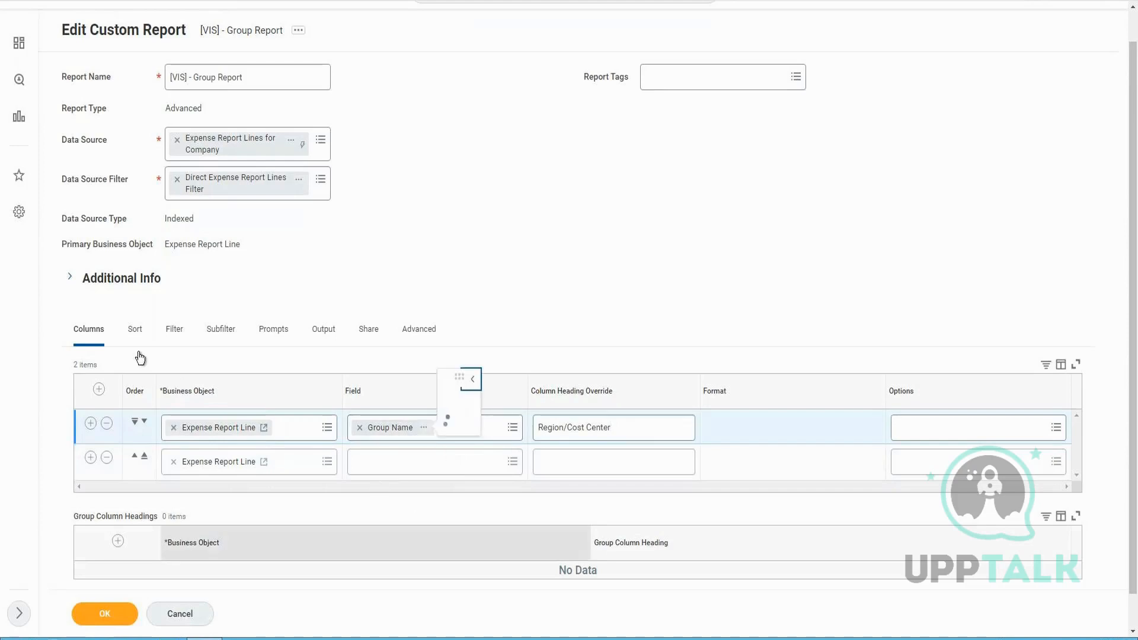
drag(598, 224, 919, 221)
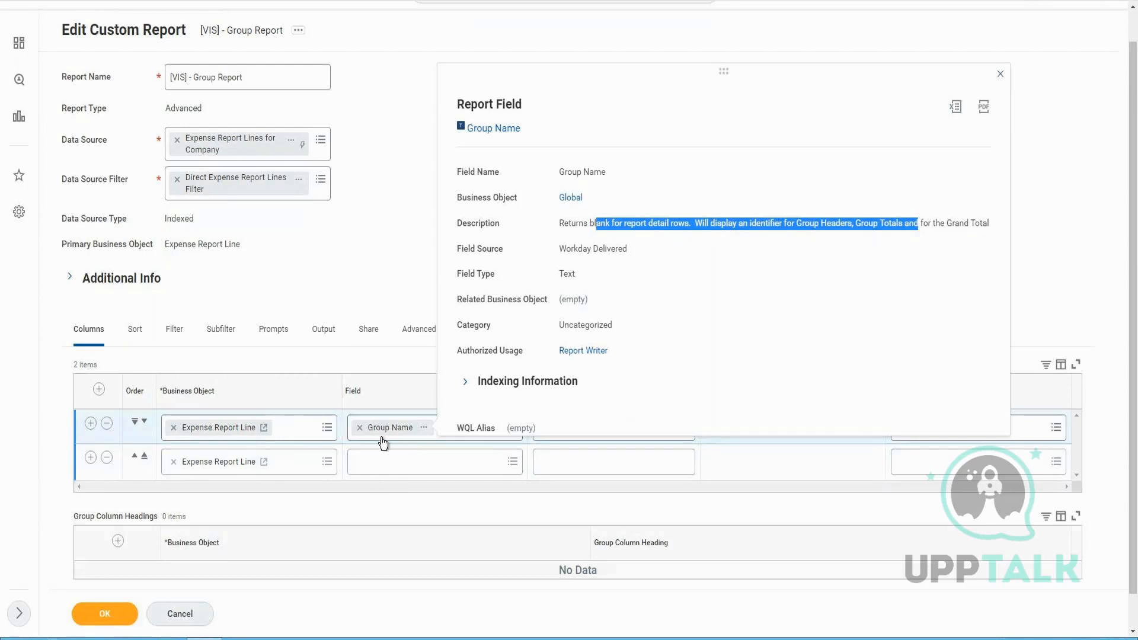
Set the second column's field to Worker
click(406, 460)
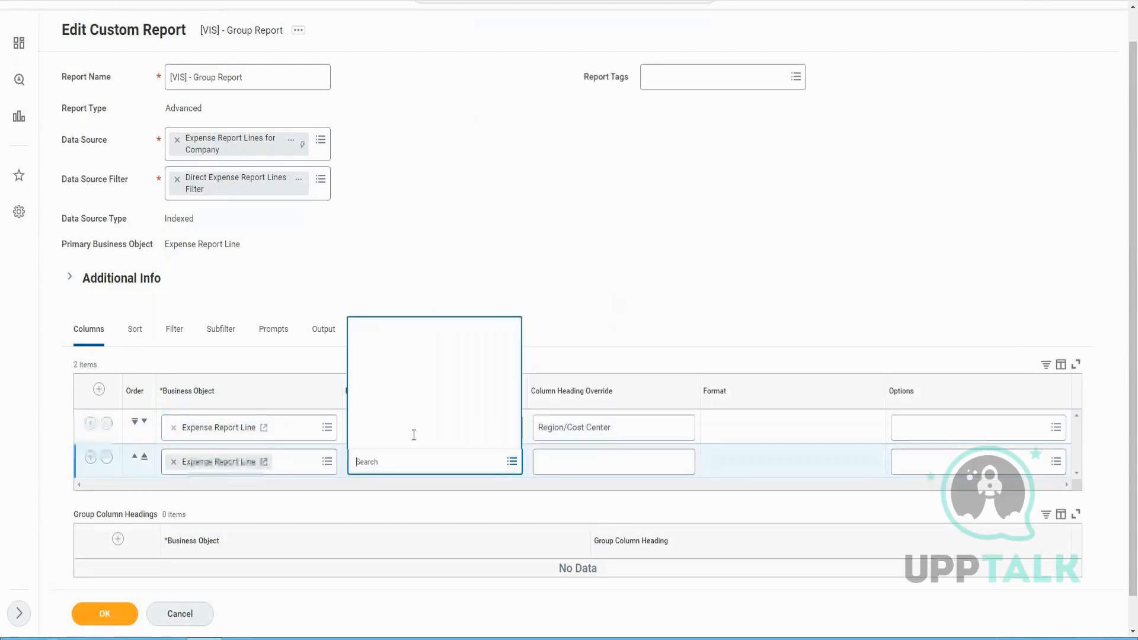
click(363, 461)
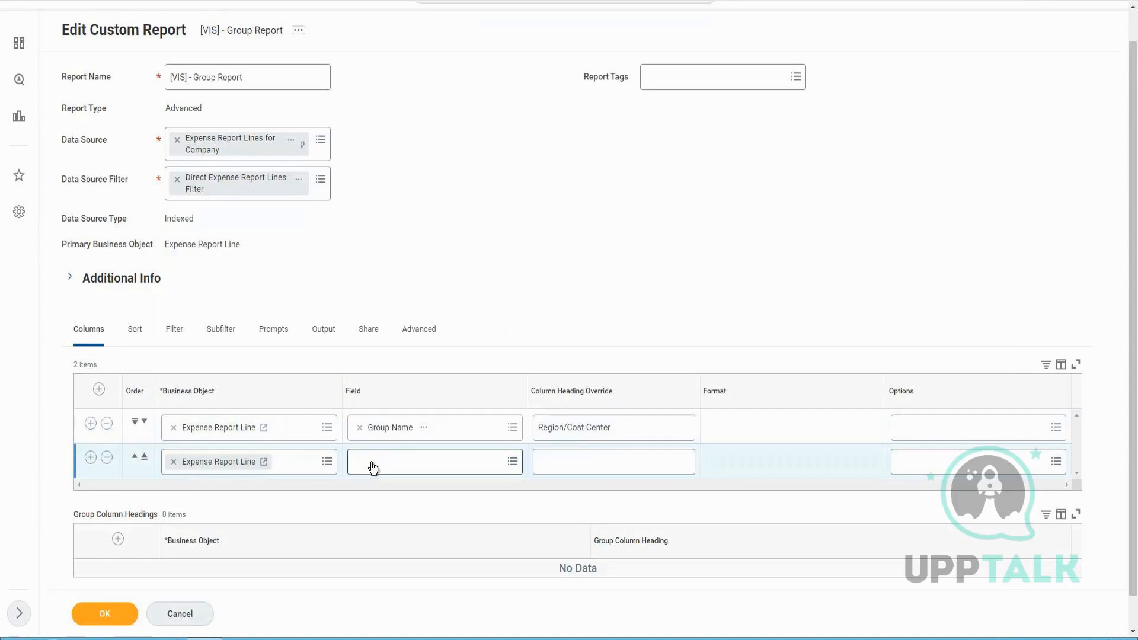
click(389, 463)
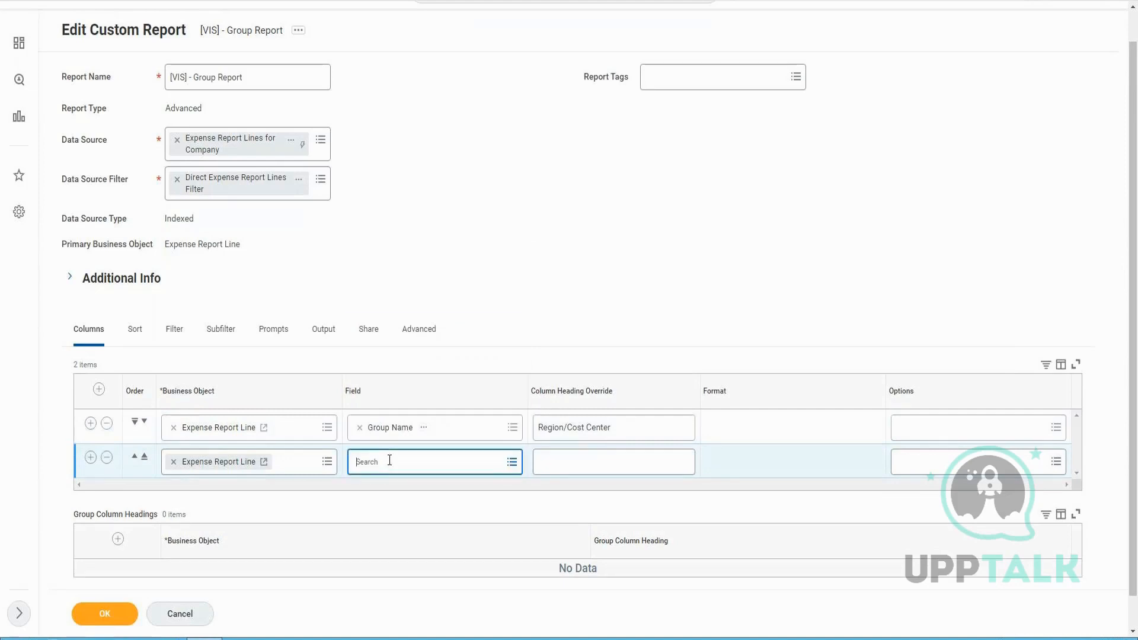
text(Worker)
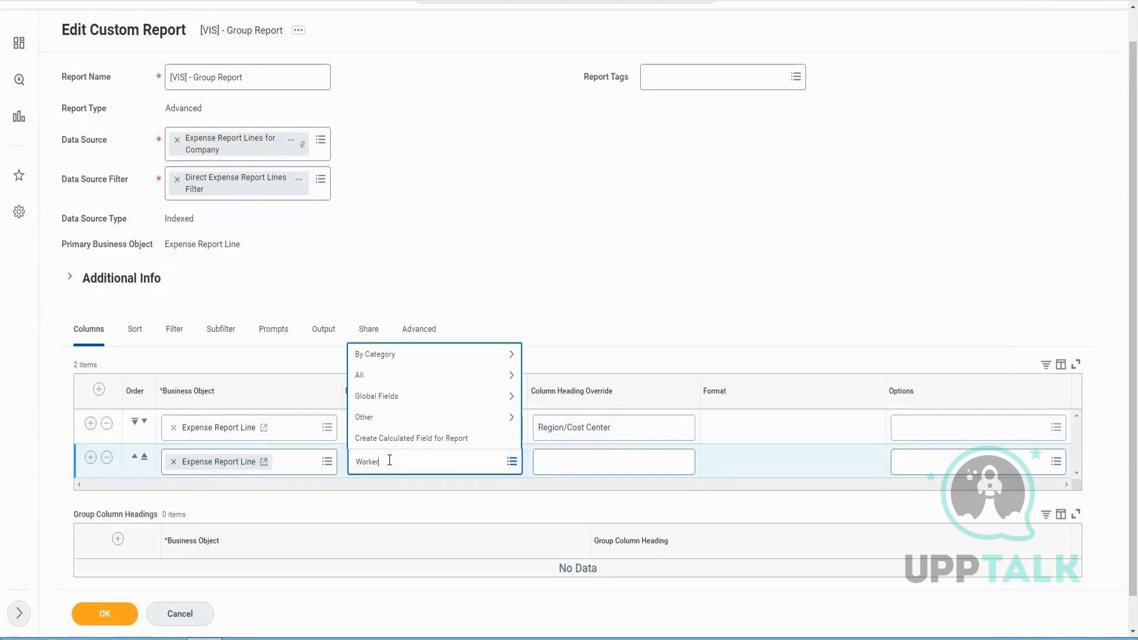
key(Return)
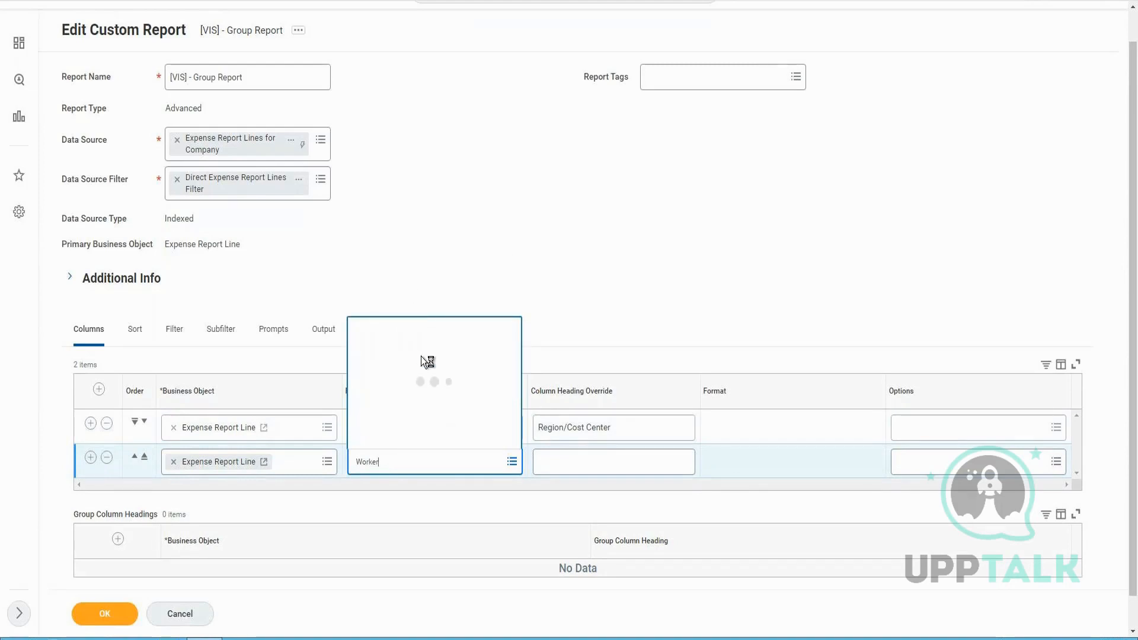
key(Return)
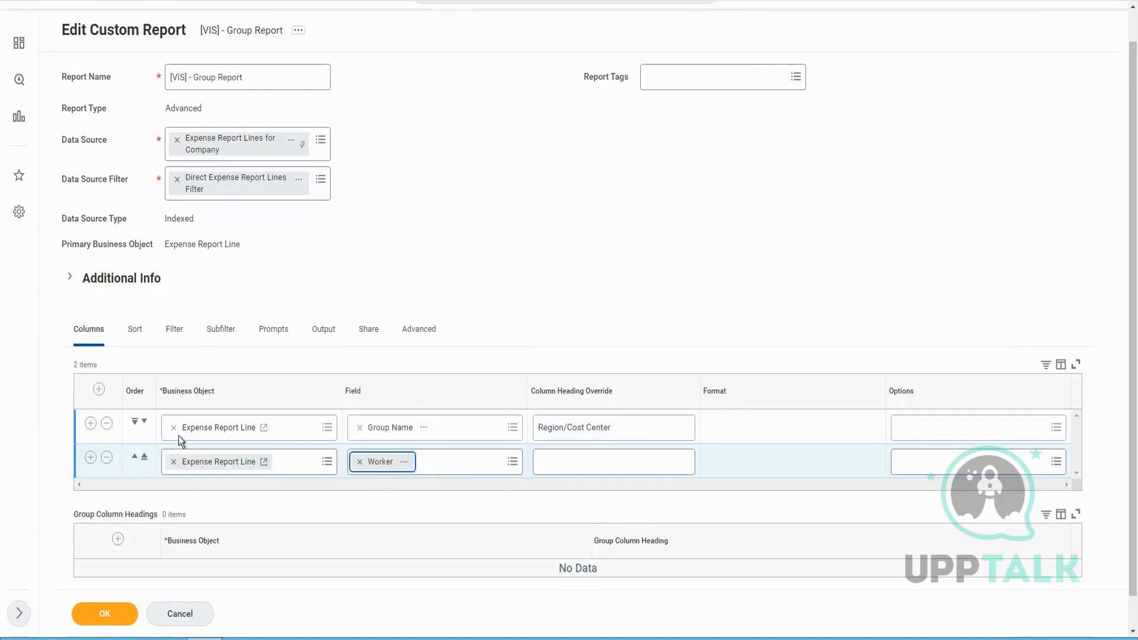
Add a third column on Expense Report Line with the Expense Report field
scroll(382, 364, down, 1)
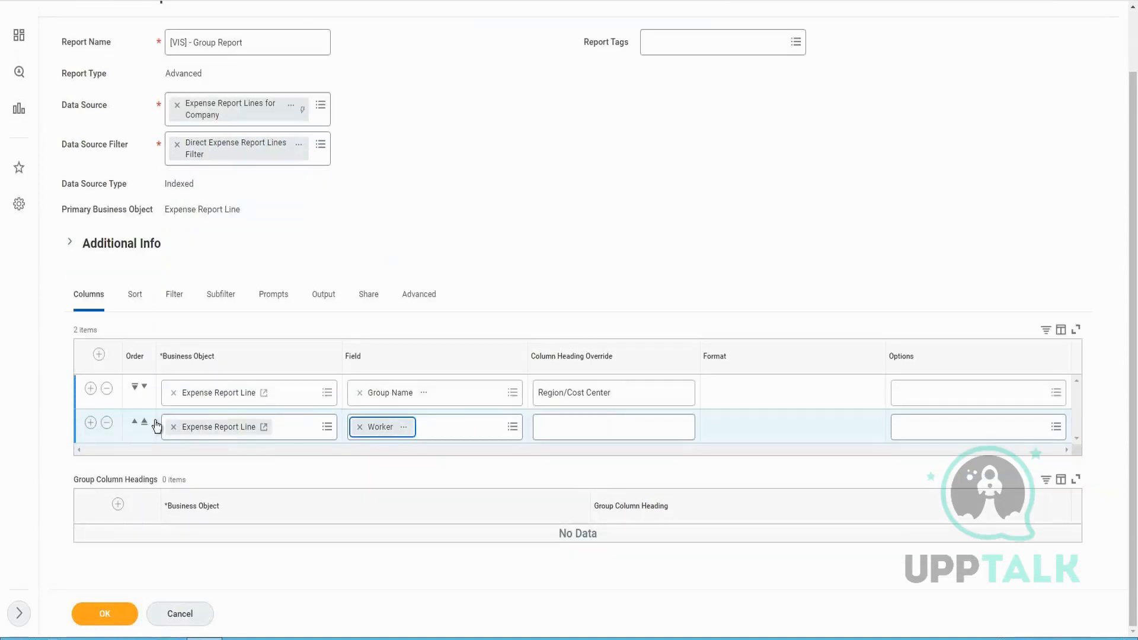
click(387, 482)
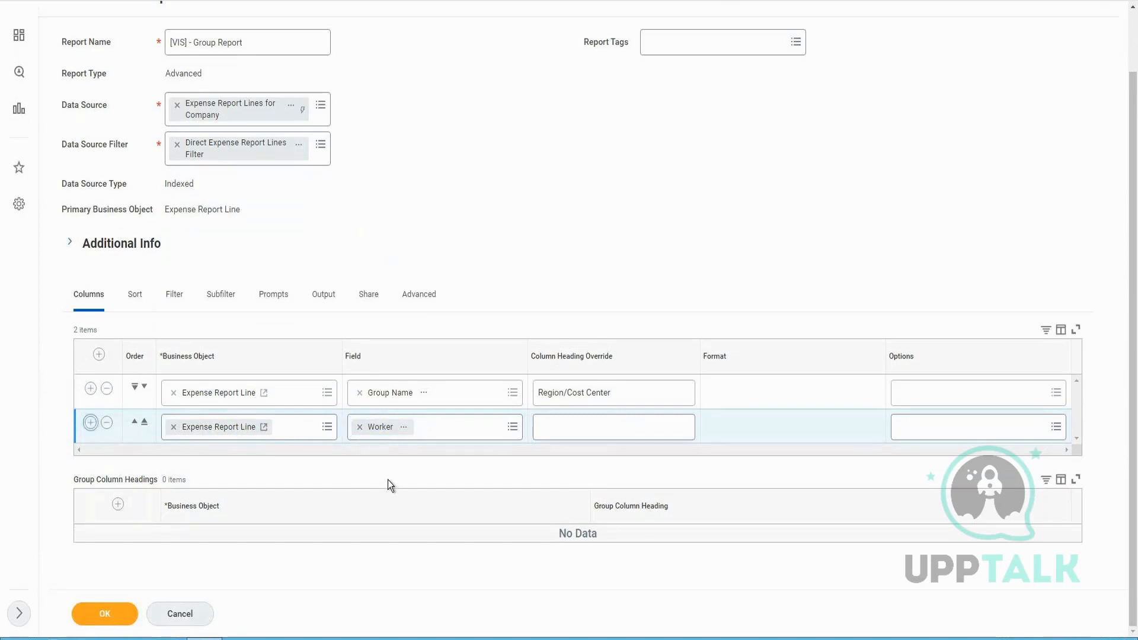
click(391, 453)
text(Expense)
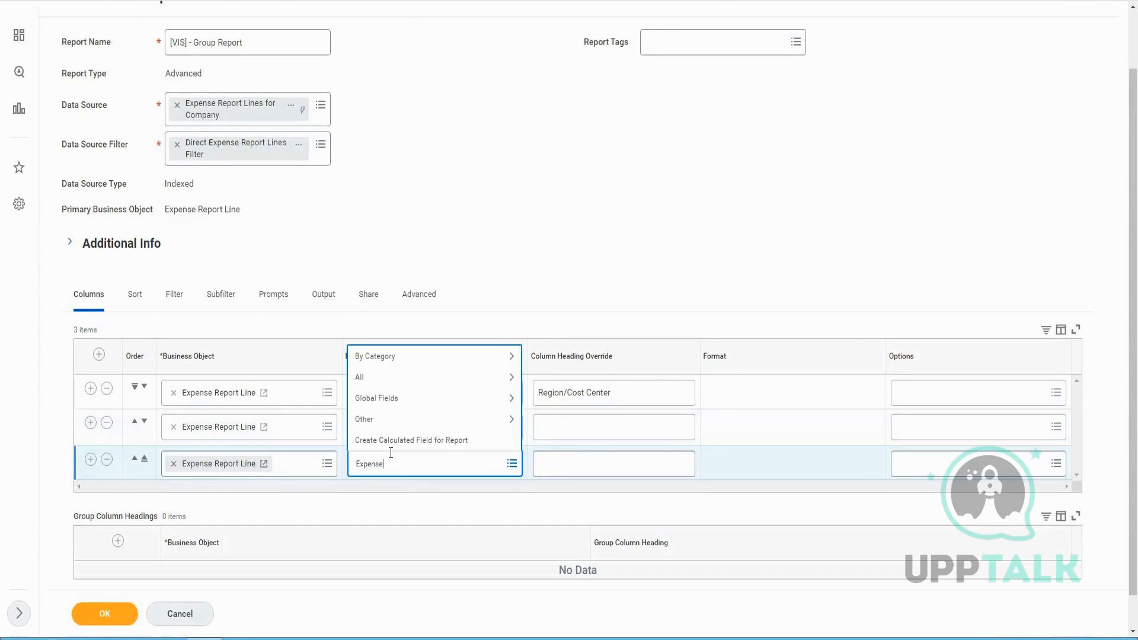
text( report)
key(Return)
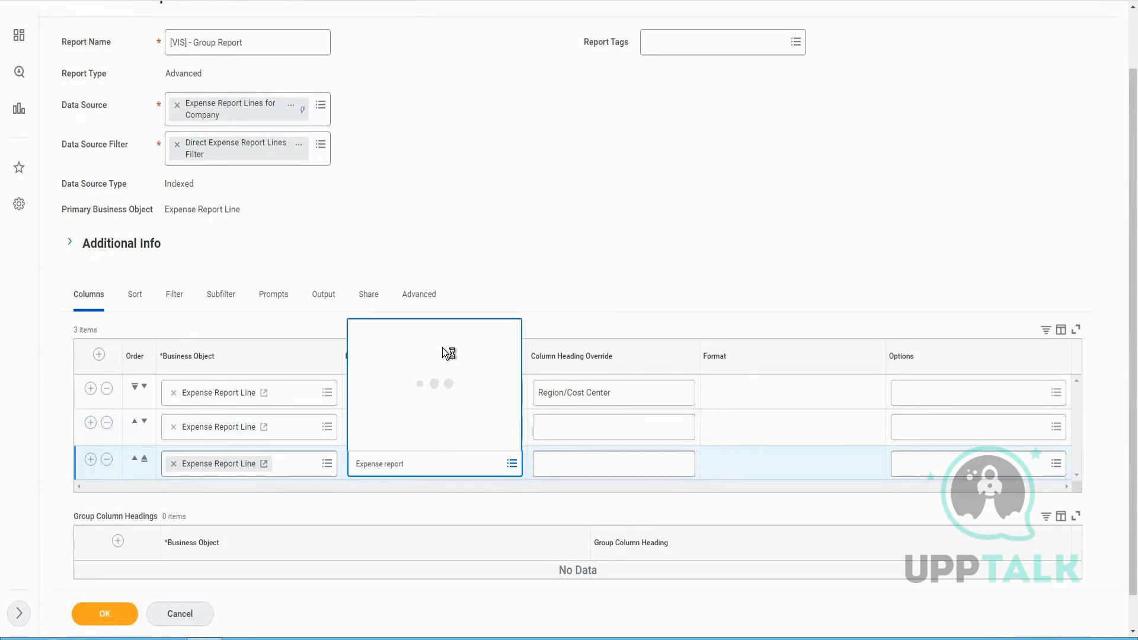
click(422, 205)
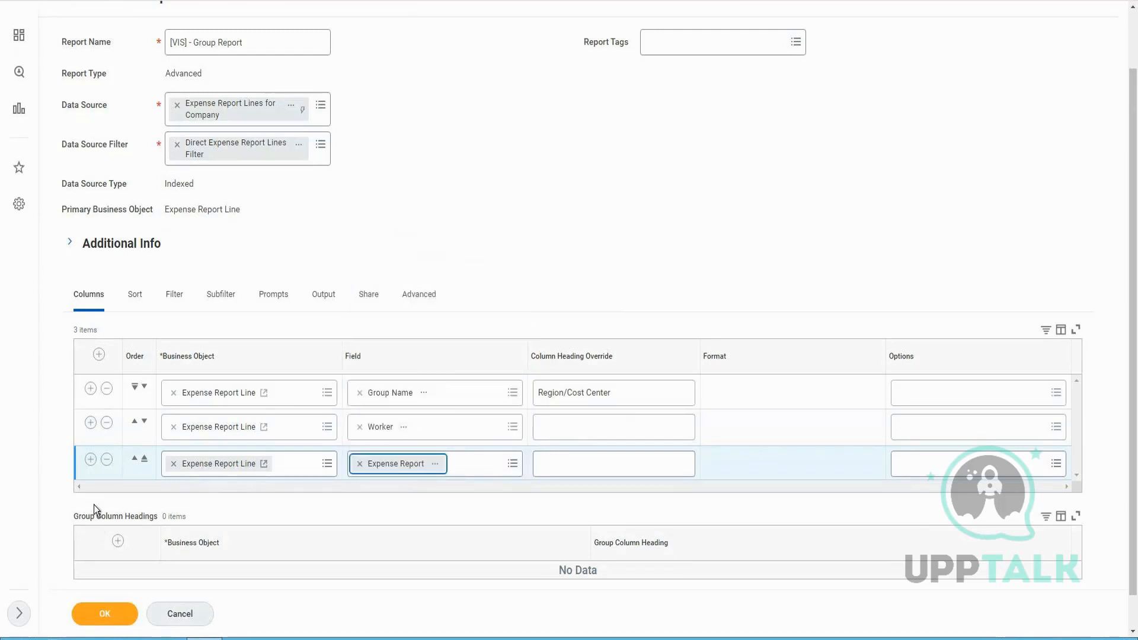
Add a fourth column with the Expense Line Amount in USD field
click(90, 460)
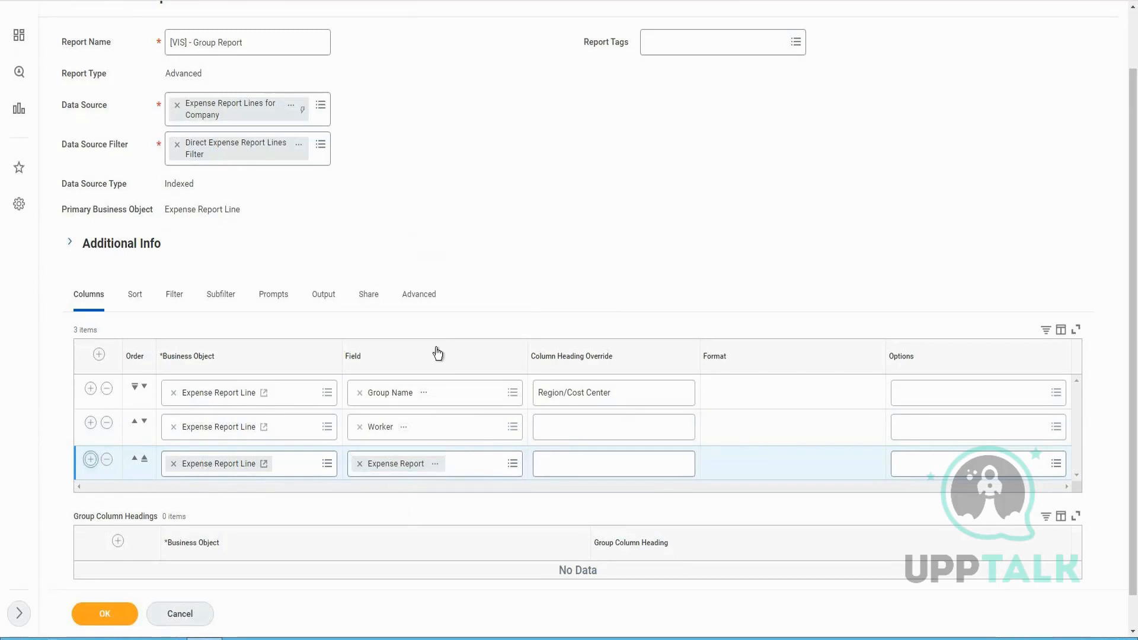
scroll(404, 508, down, 1)
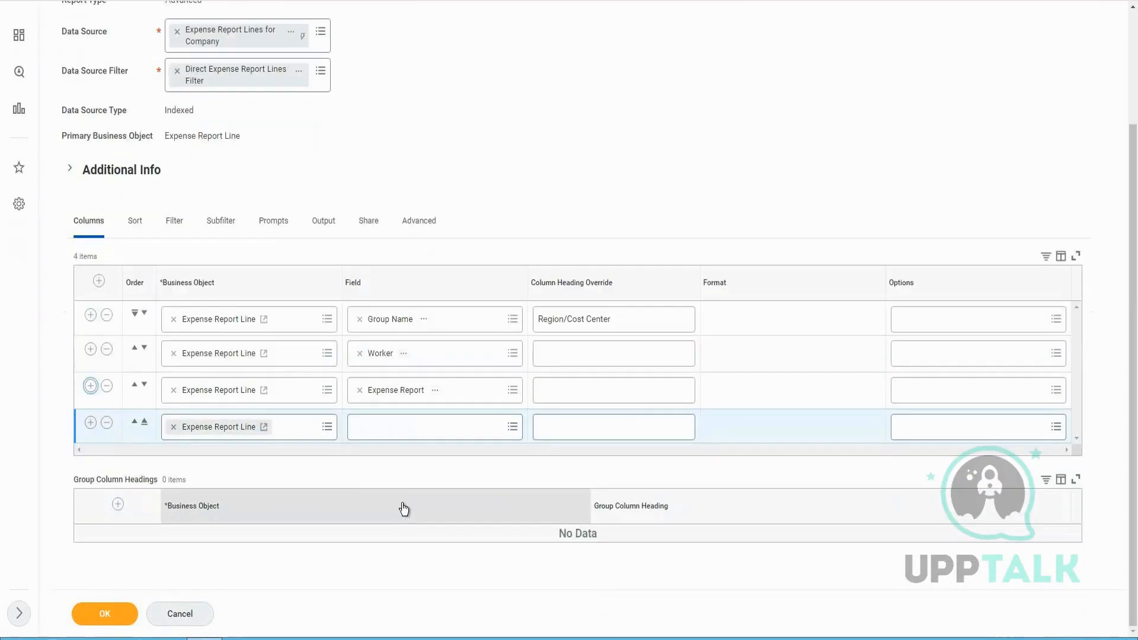
click(404, 427)
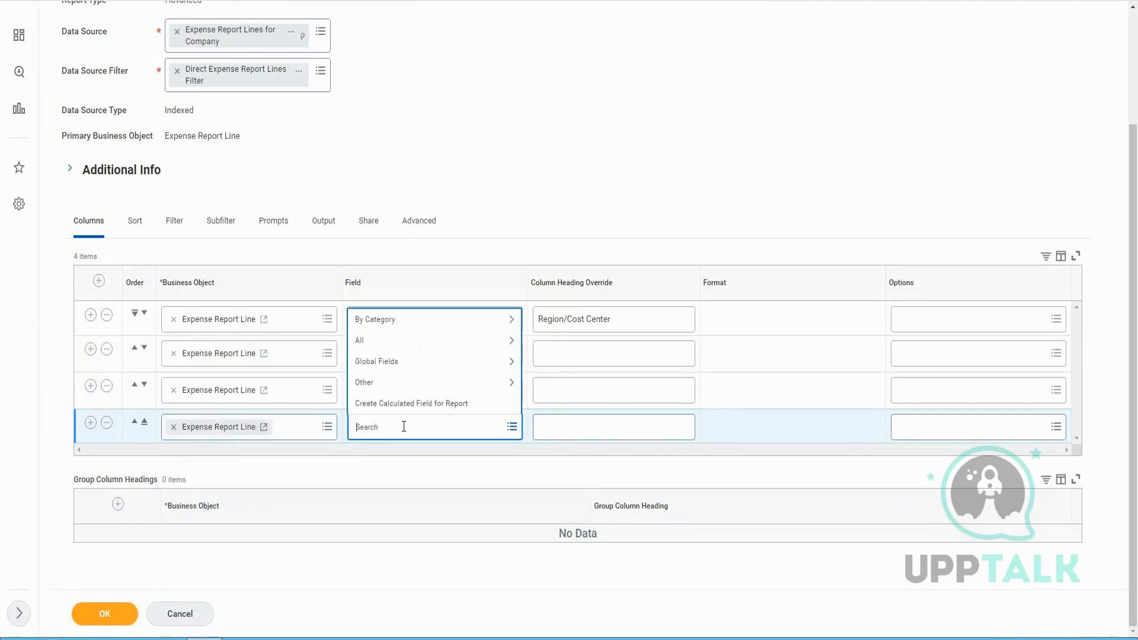
text(Expnese)
key(BackSpace)
key(shift+End)
text(pense)
key(Return)
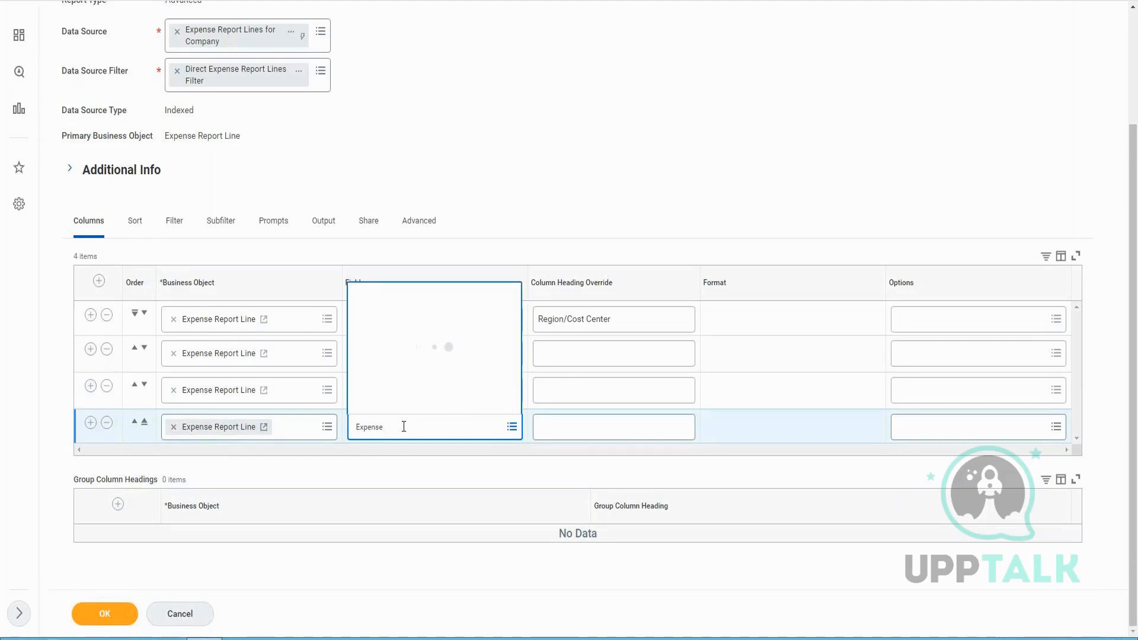
text(Line)
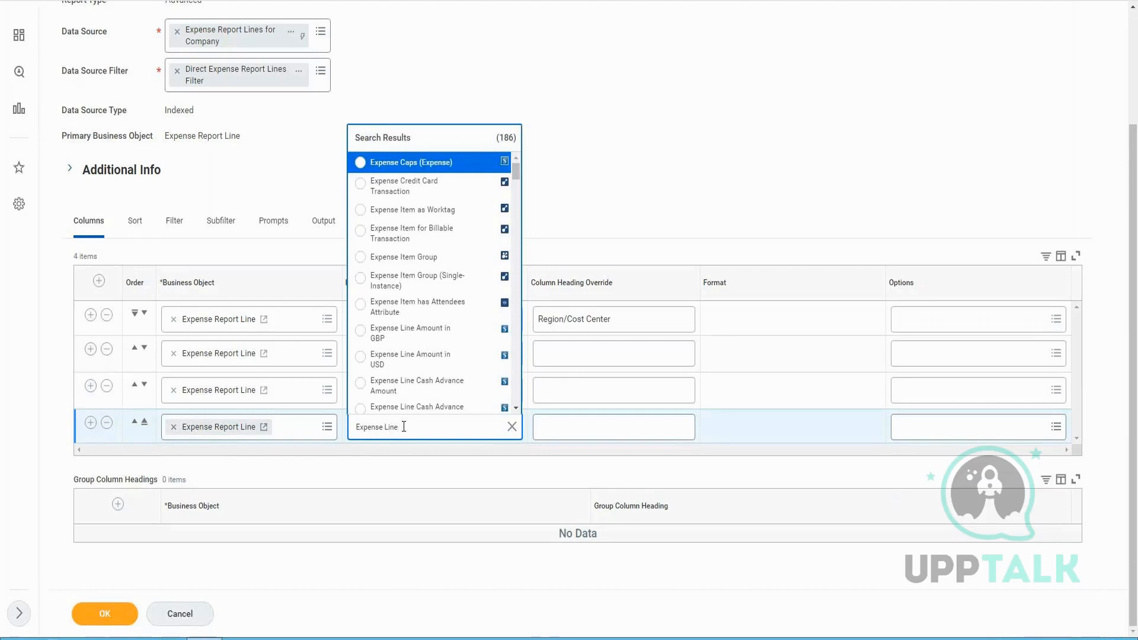
text( SAmount)
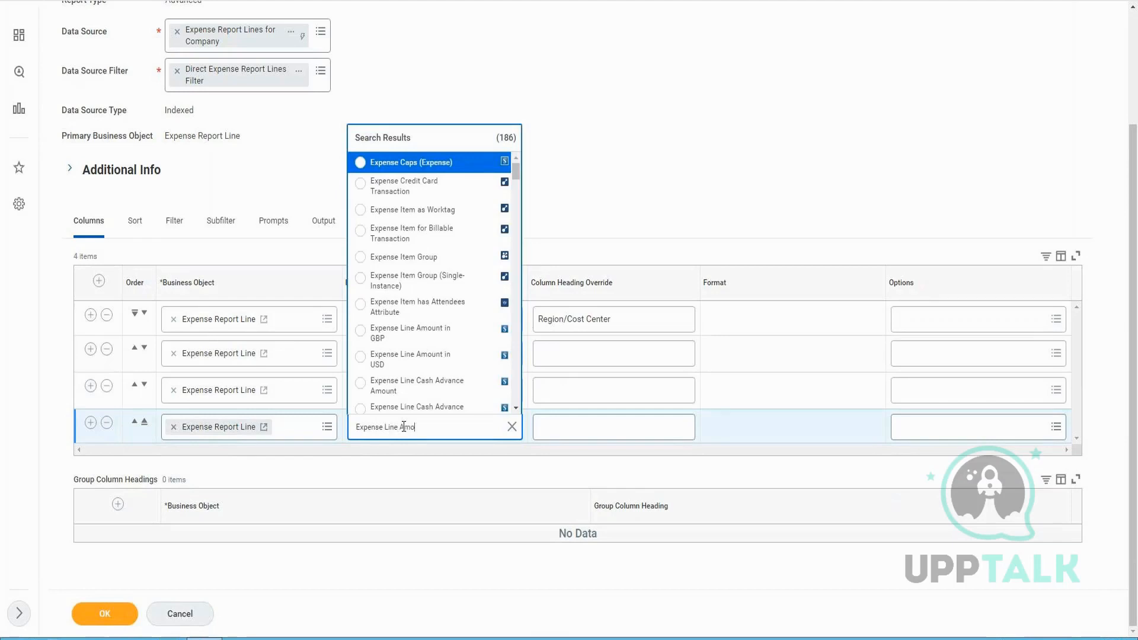
key(Return)
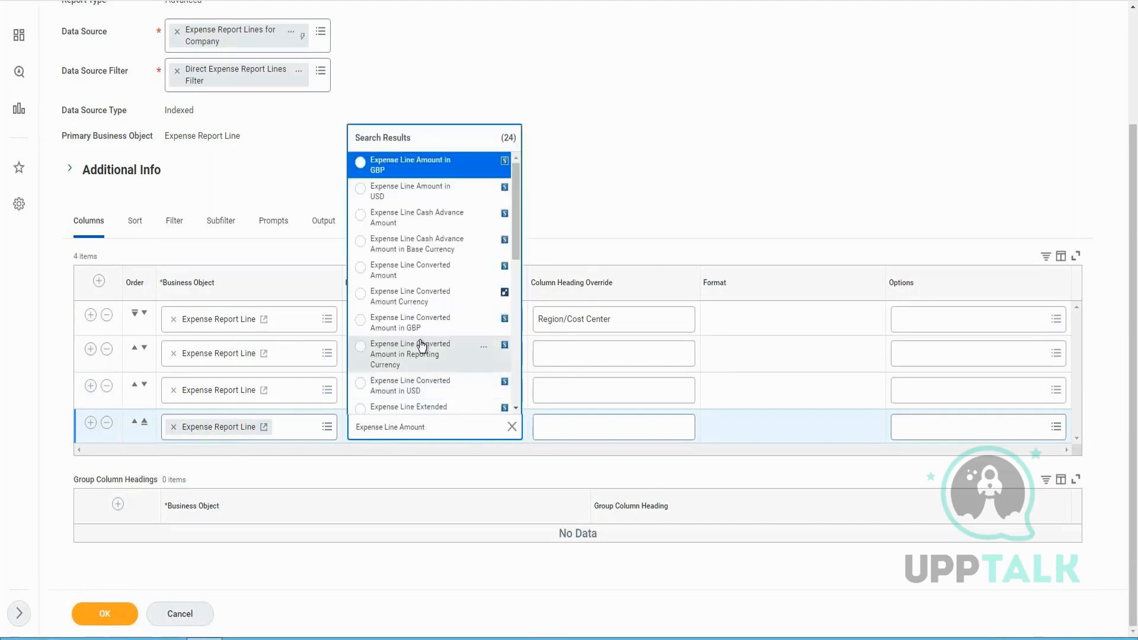
click(407, 198)
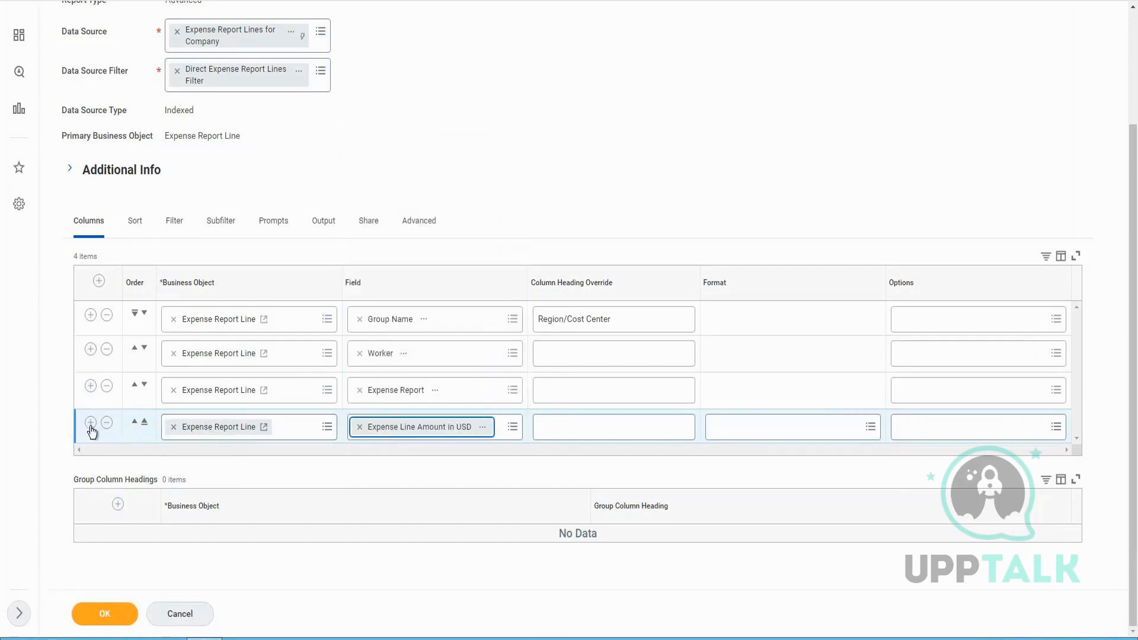
Add a fifth column with the Count field, checking its field details before choosing it
click(407, 462)
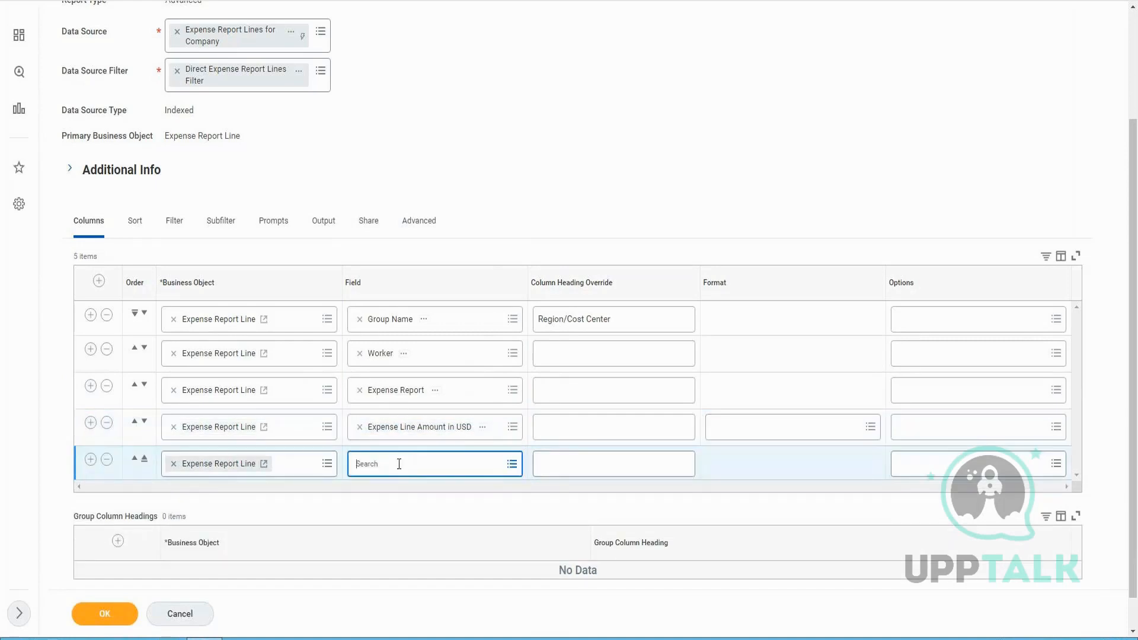
text(Count)
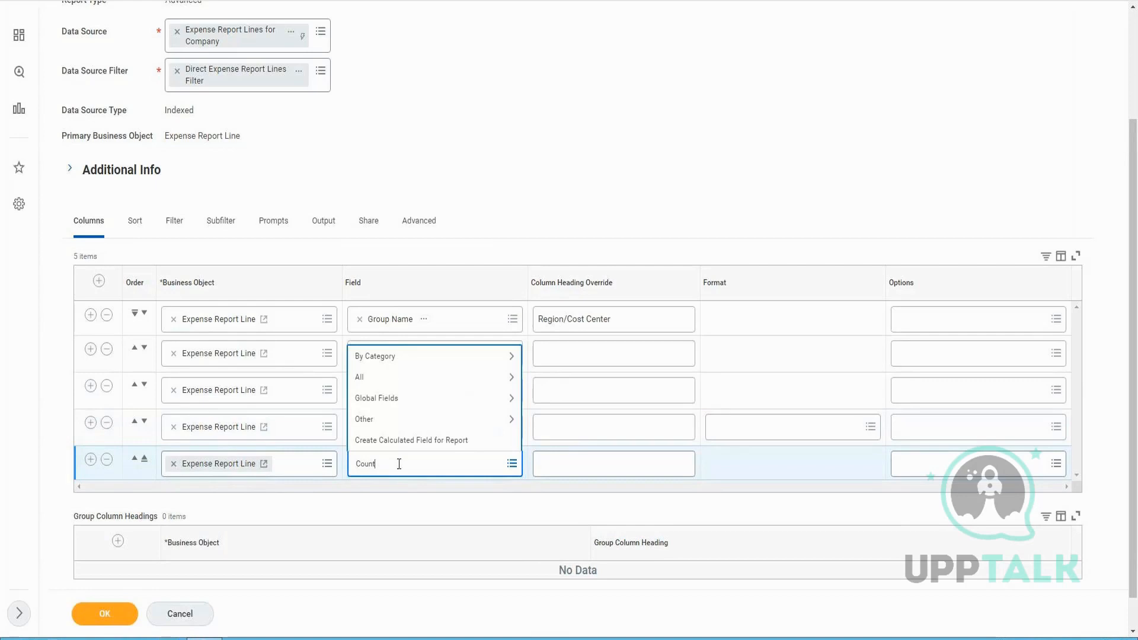
key(Return)
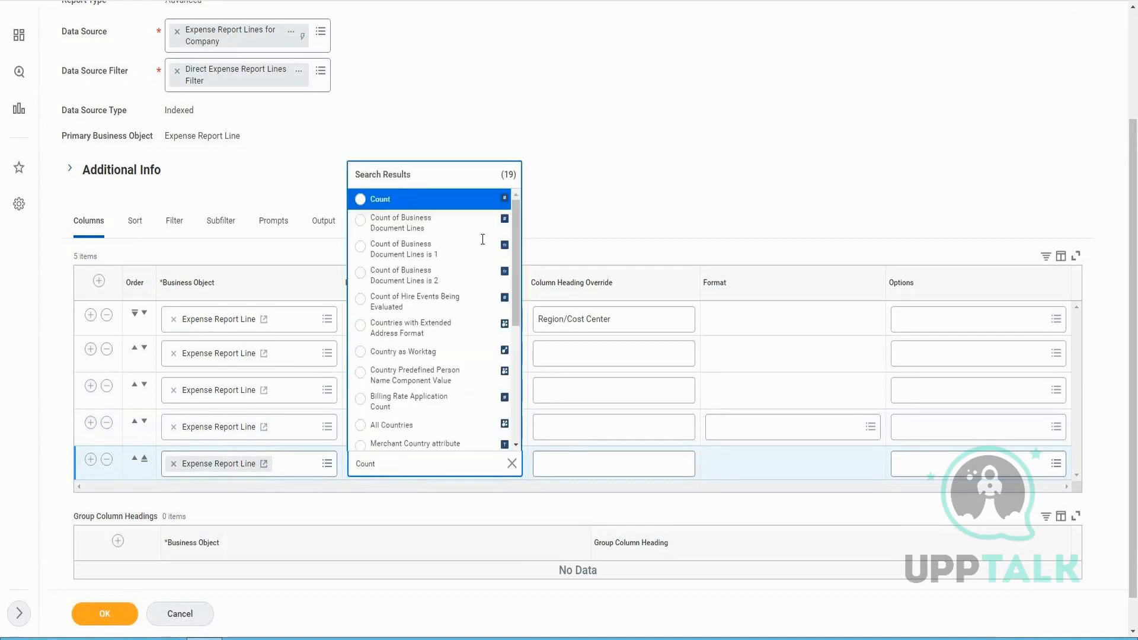
click(484, 203)
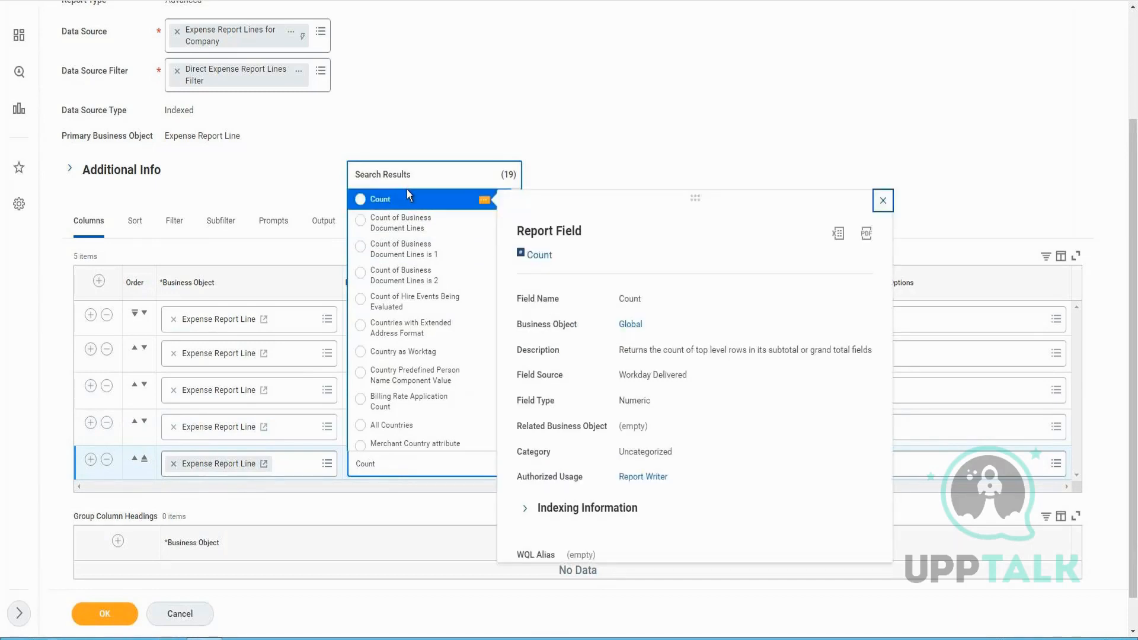
click(298, 264)
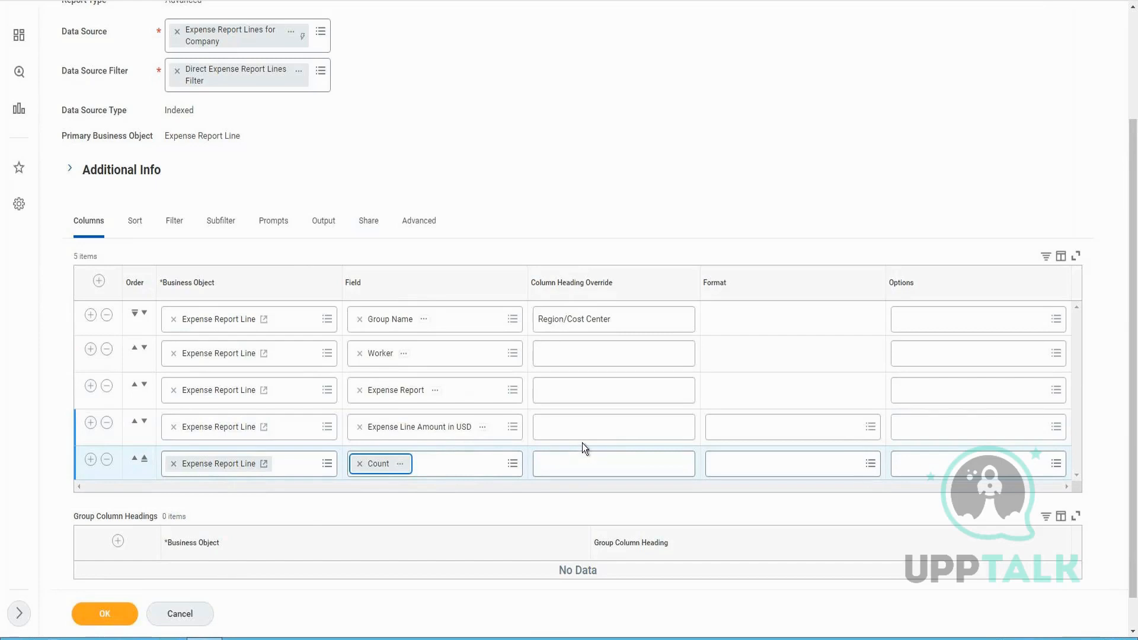
Set the Expense Line Amount in USD column's option to Sum
click(994, 425)
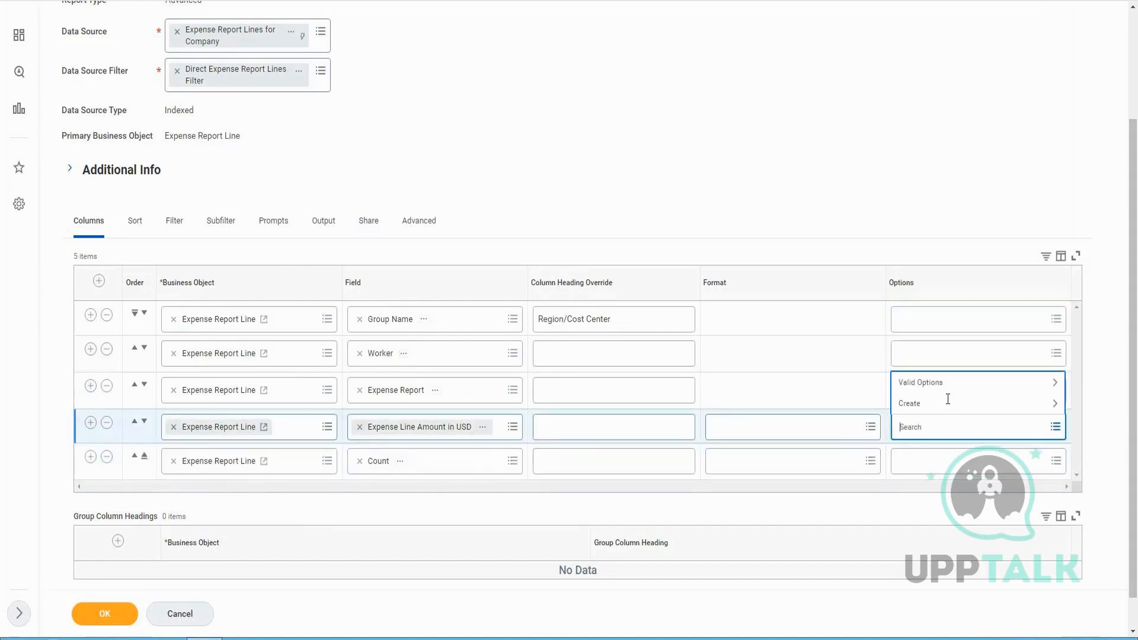
click(939, 383)
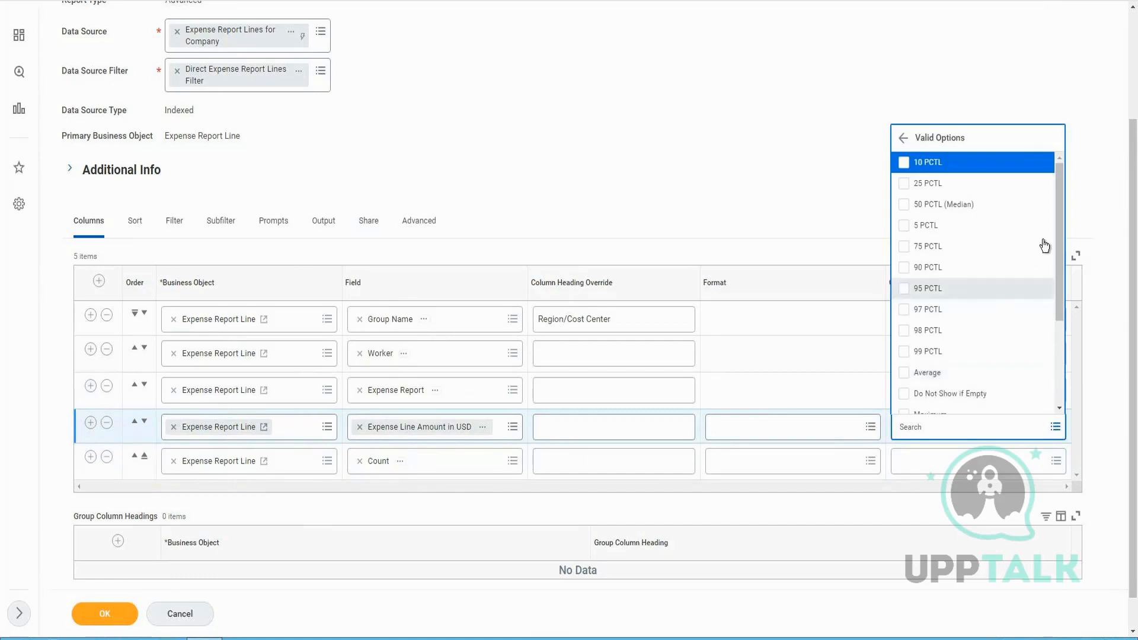
scroll(1055, 255, down, 5)
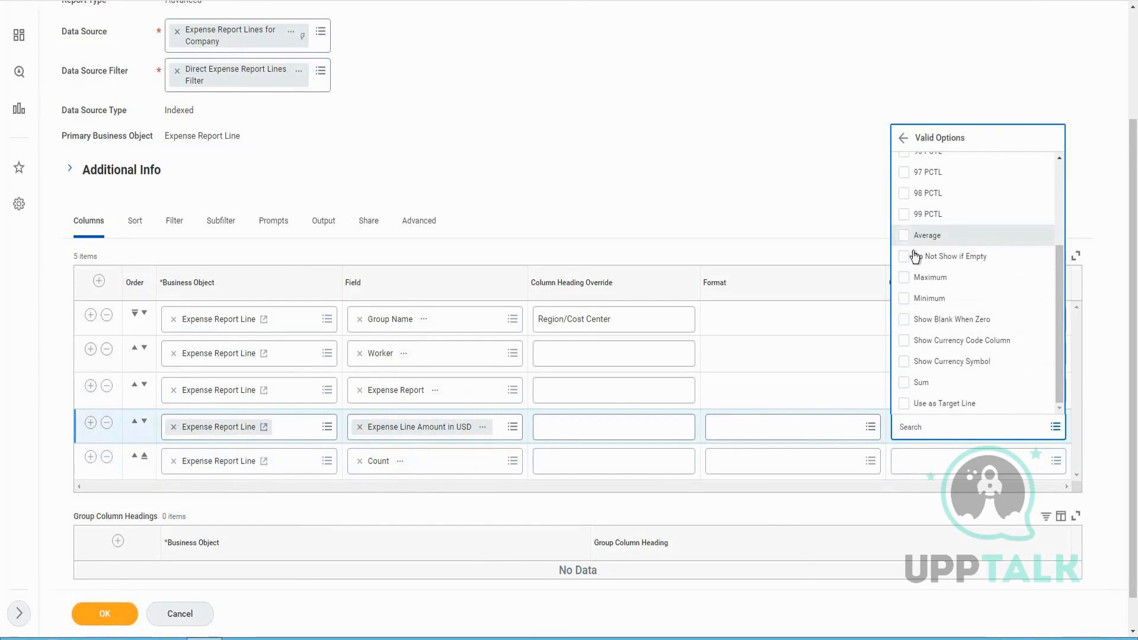
click(903, 385)
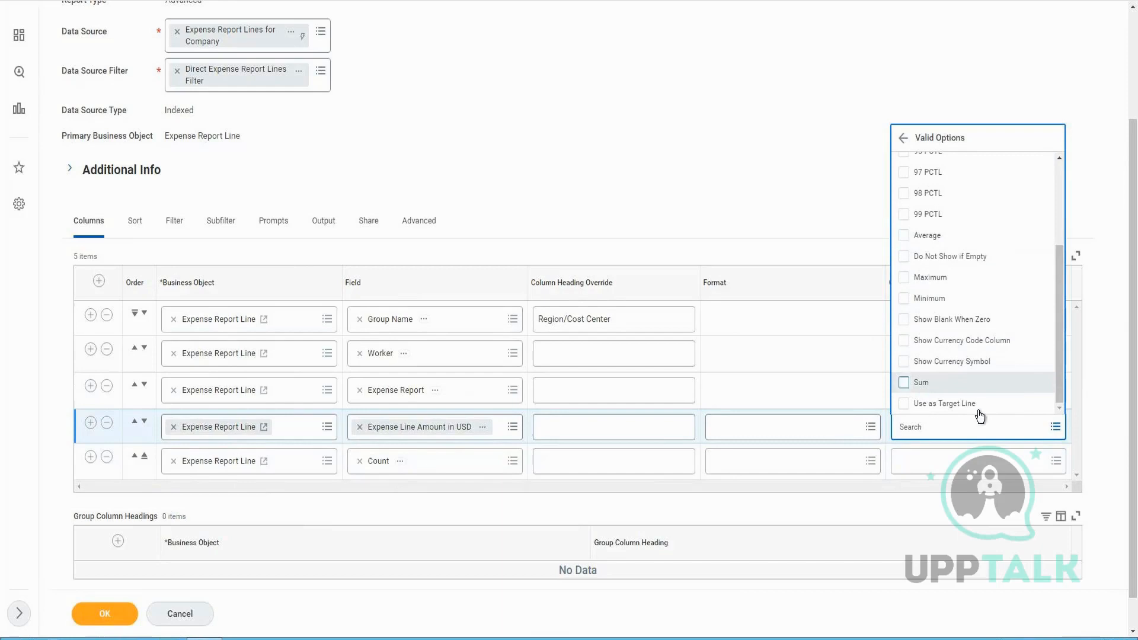
click(636, 325)
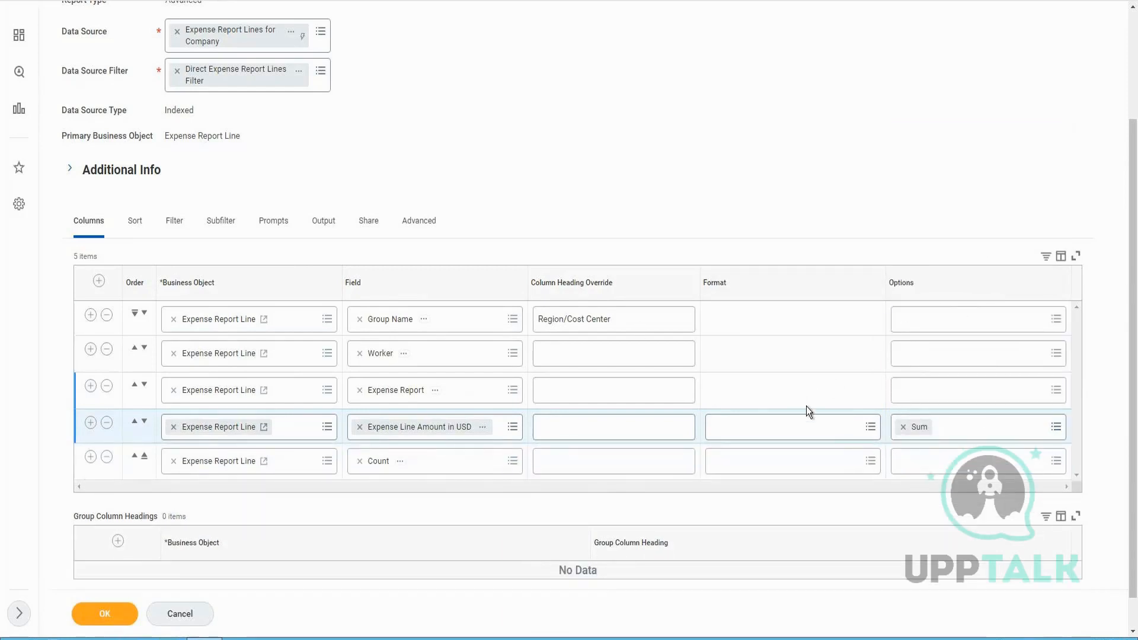
Add the Show Currency Symbol option to the Expense Line Amount in USD column
click(982, 431)
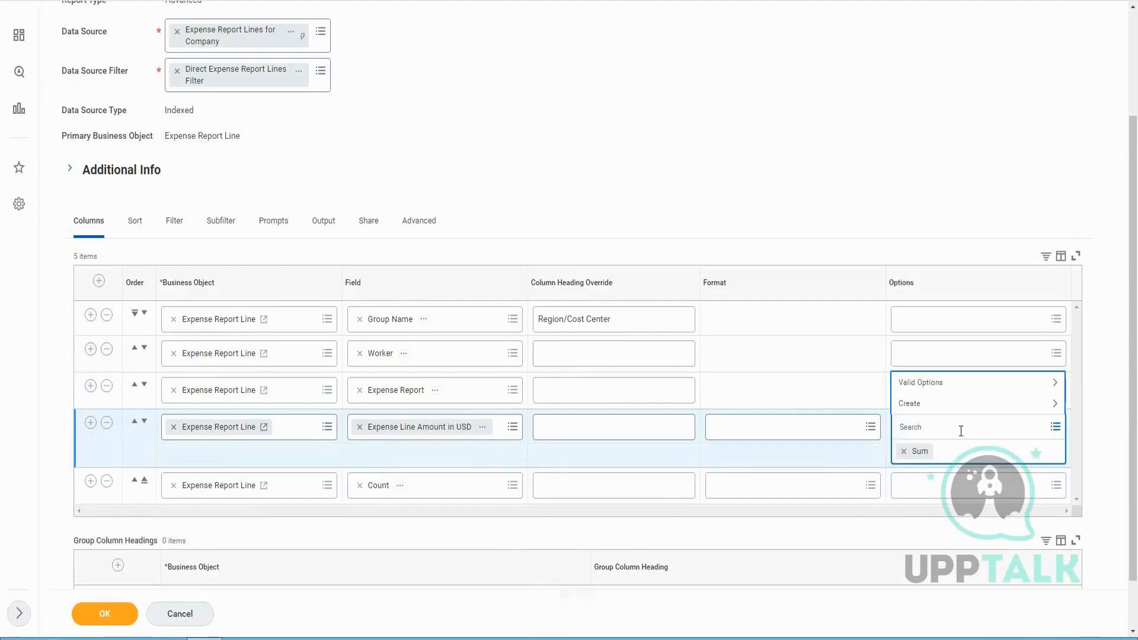
click(923, 386)
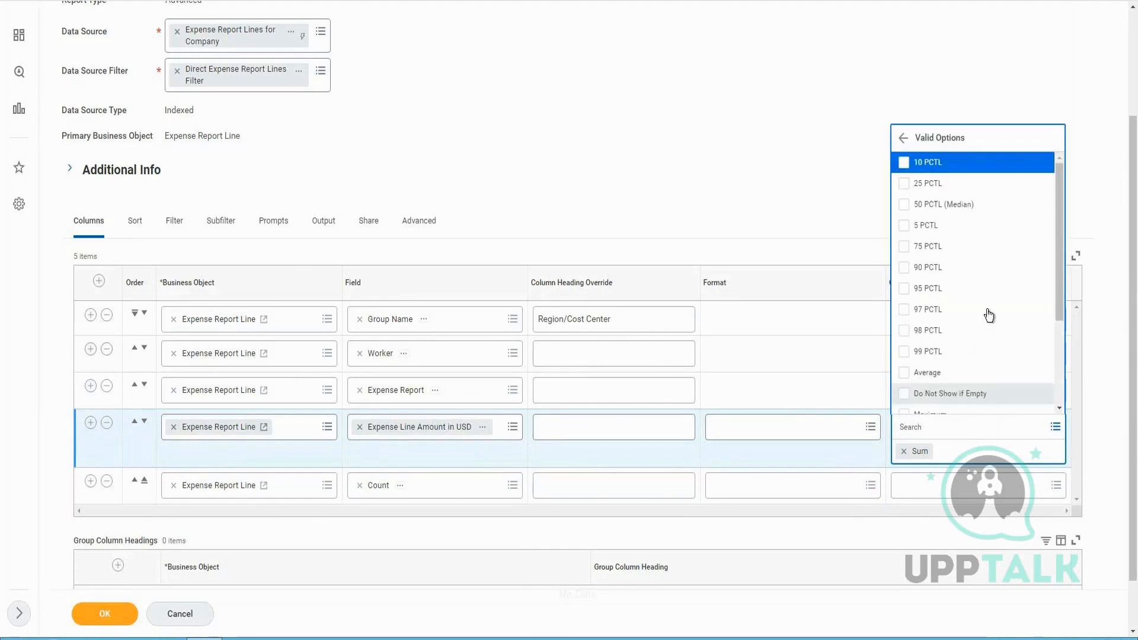
drag(1060, 255, 980, 353)
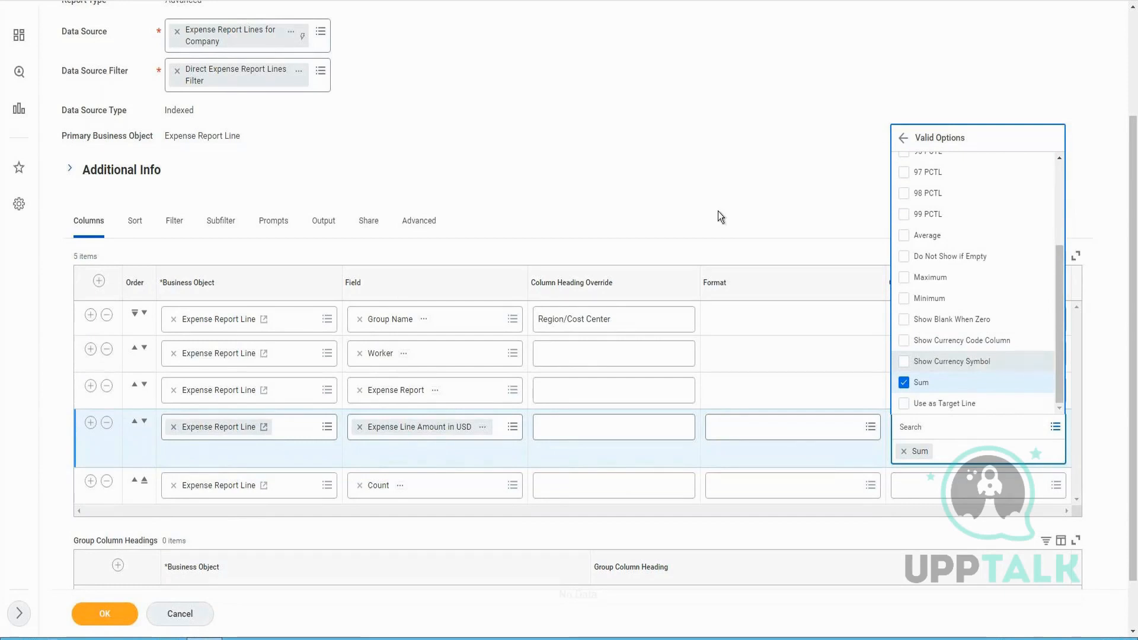
click(611, 218)
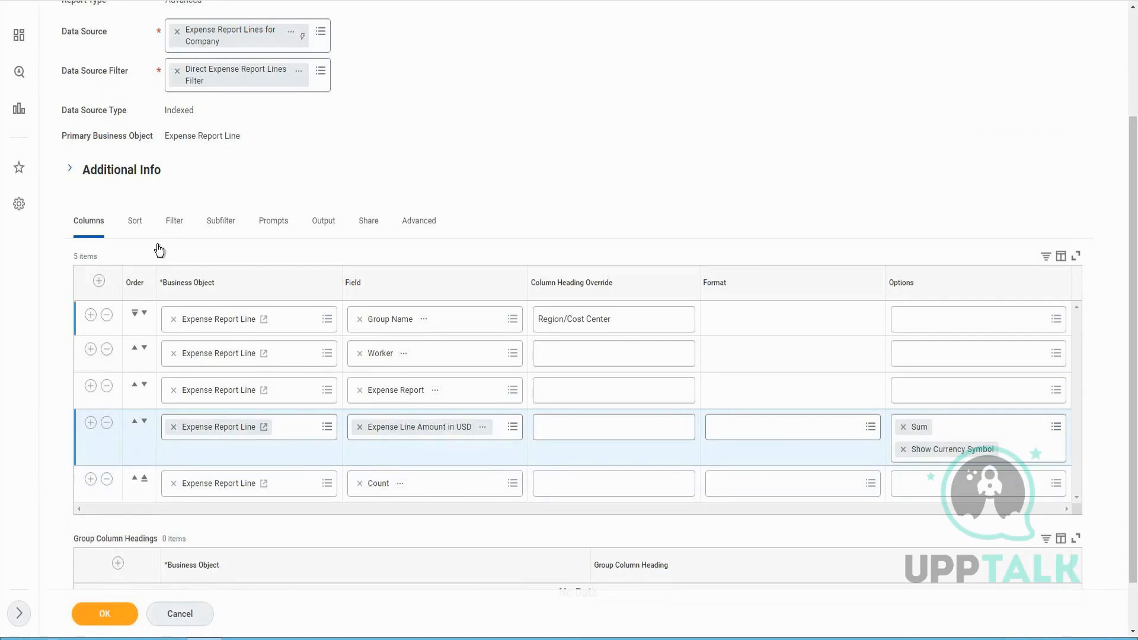
On the Sort tab, add a sort row and set its field to Region
click(139, 232)
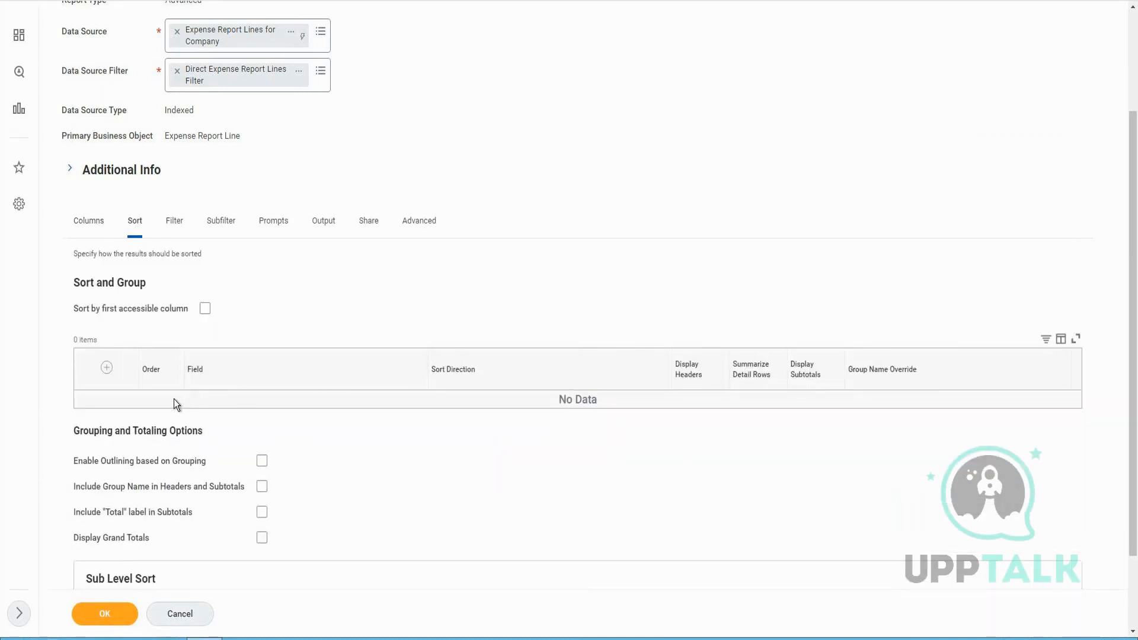
click(107, 368)
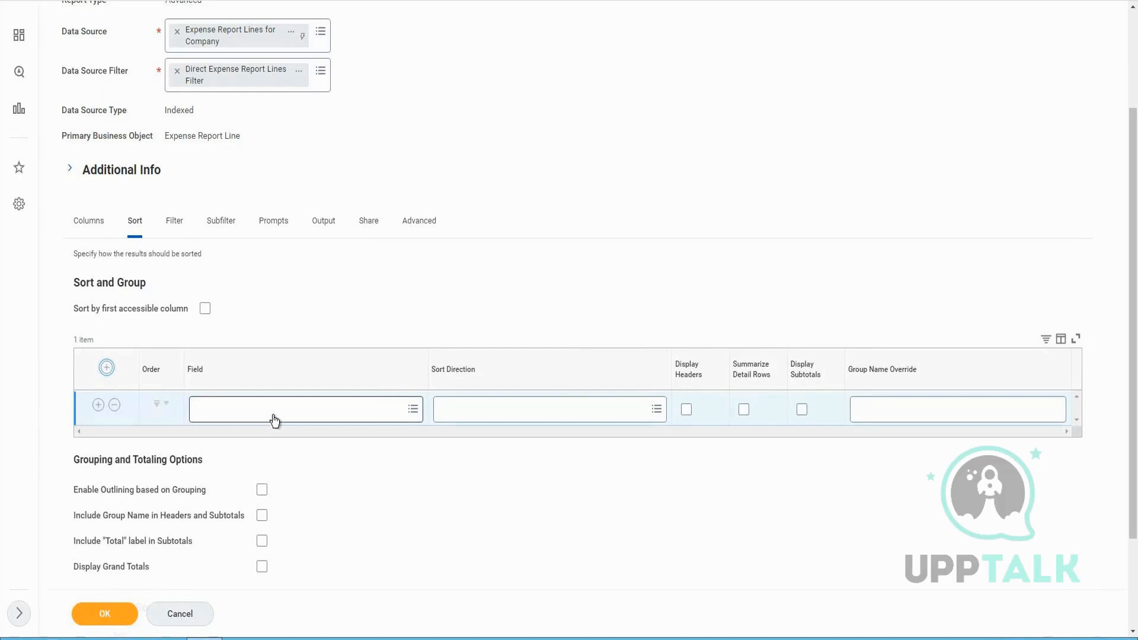
click(274, 417)
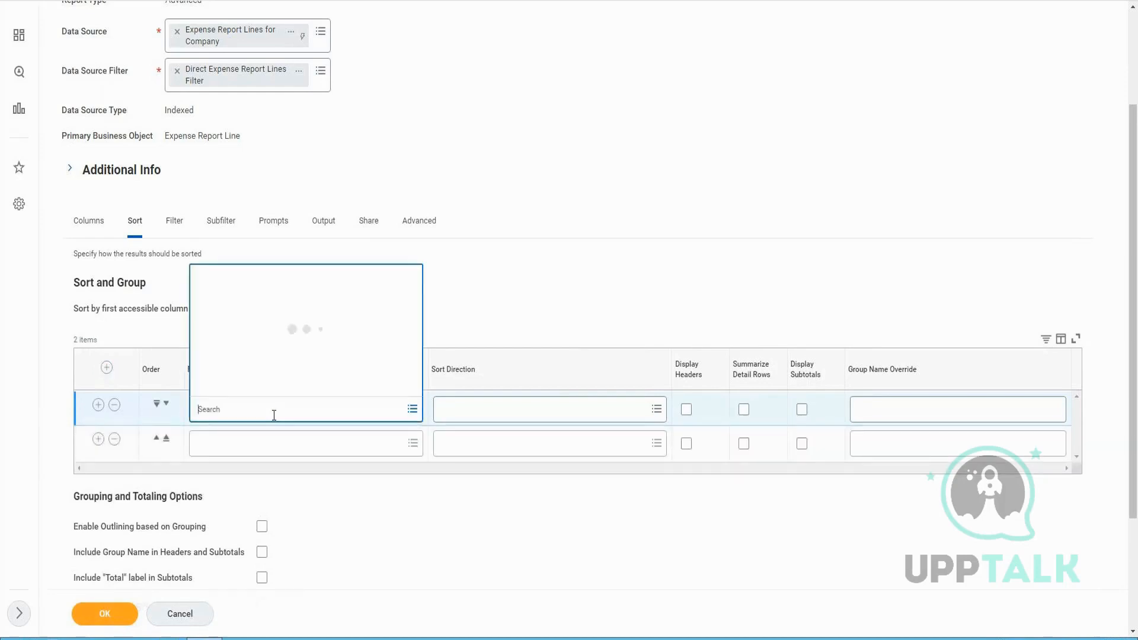
text(Region)
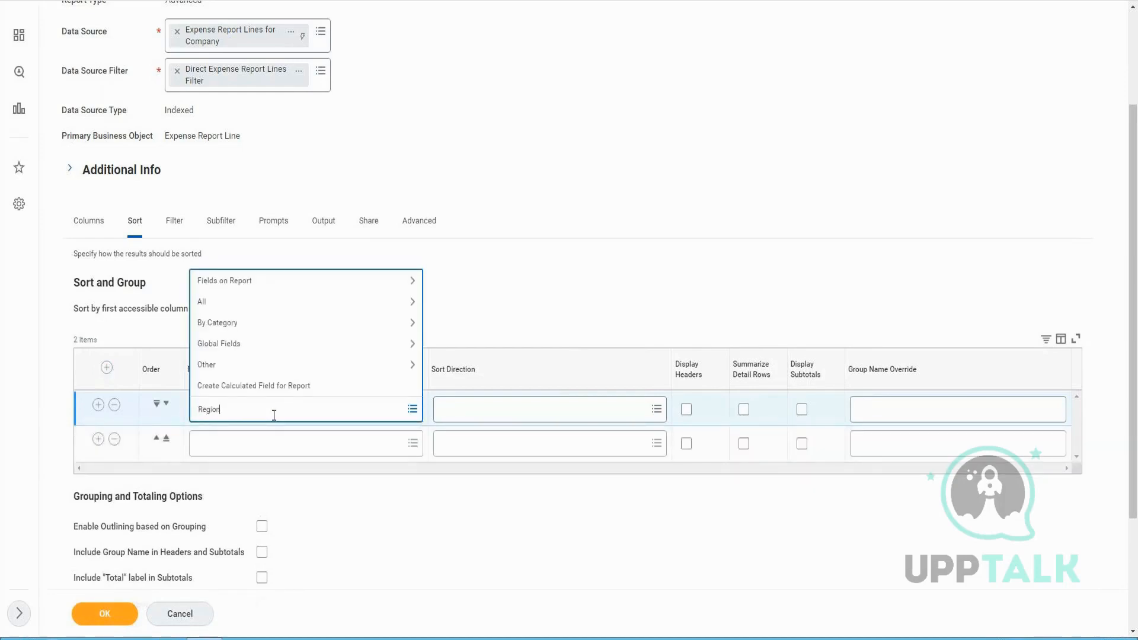
key(Return)
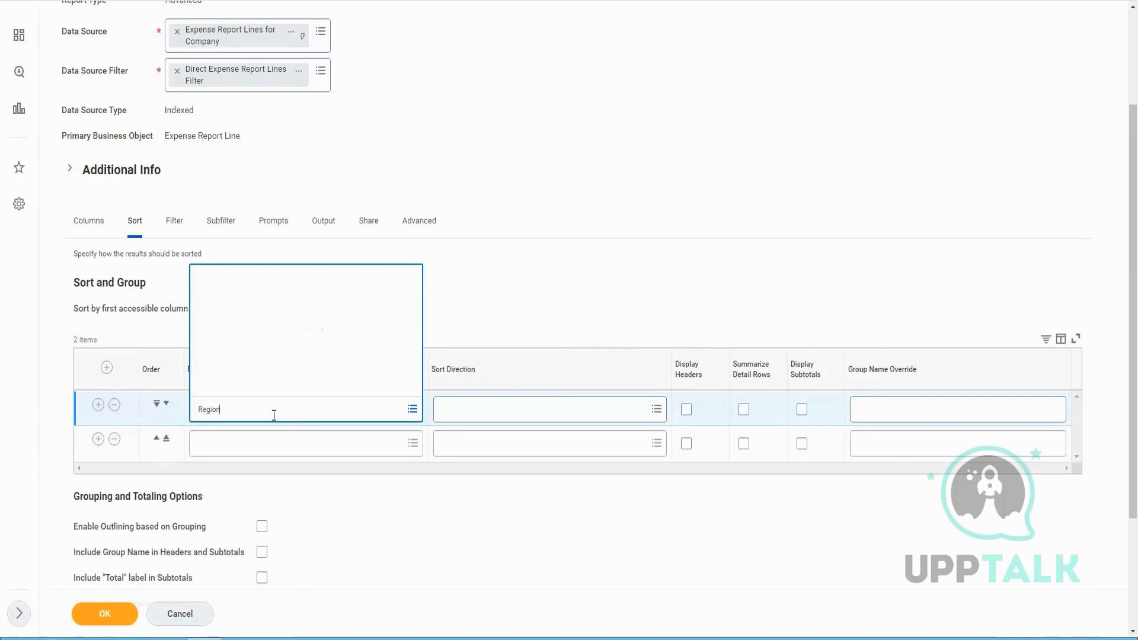
click(249, 173)
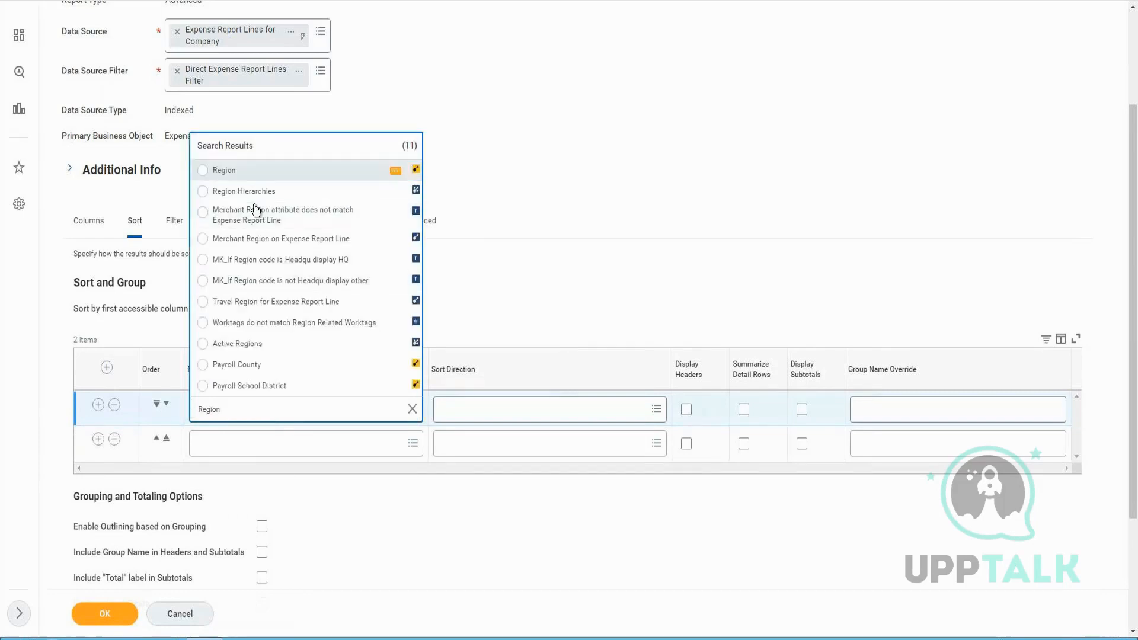
Set the second sort row's field to Cost Center
click(238, 454)
text(Cso)
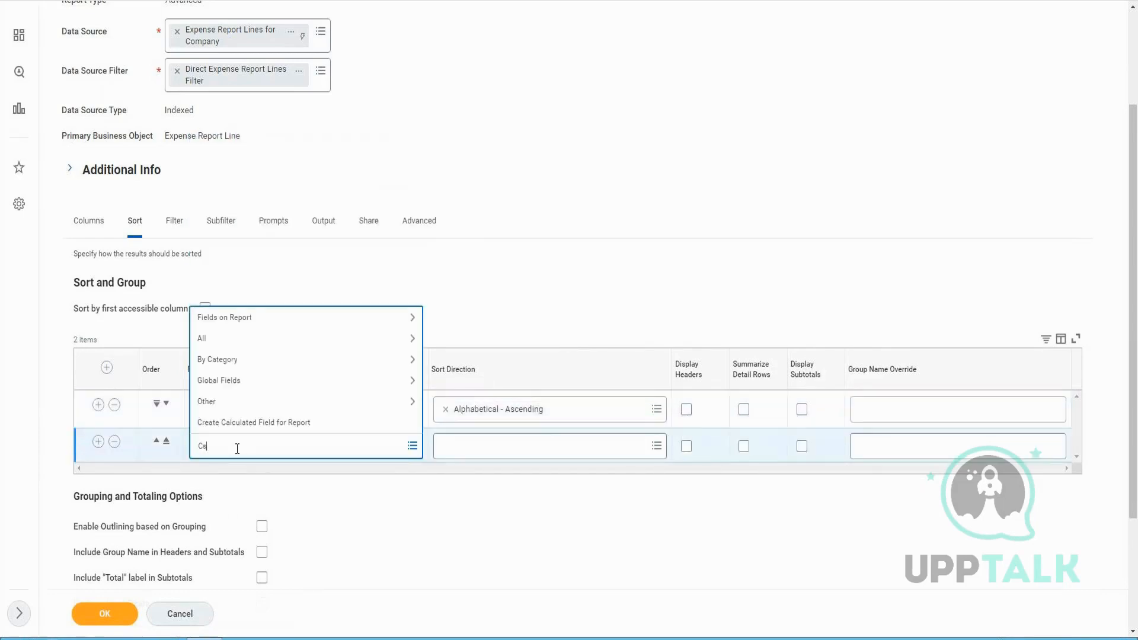
text(ost Center)
key(Return)
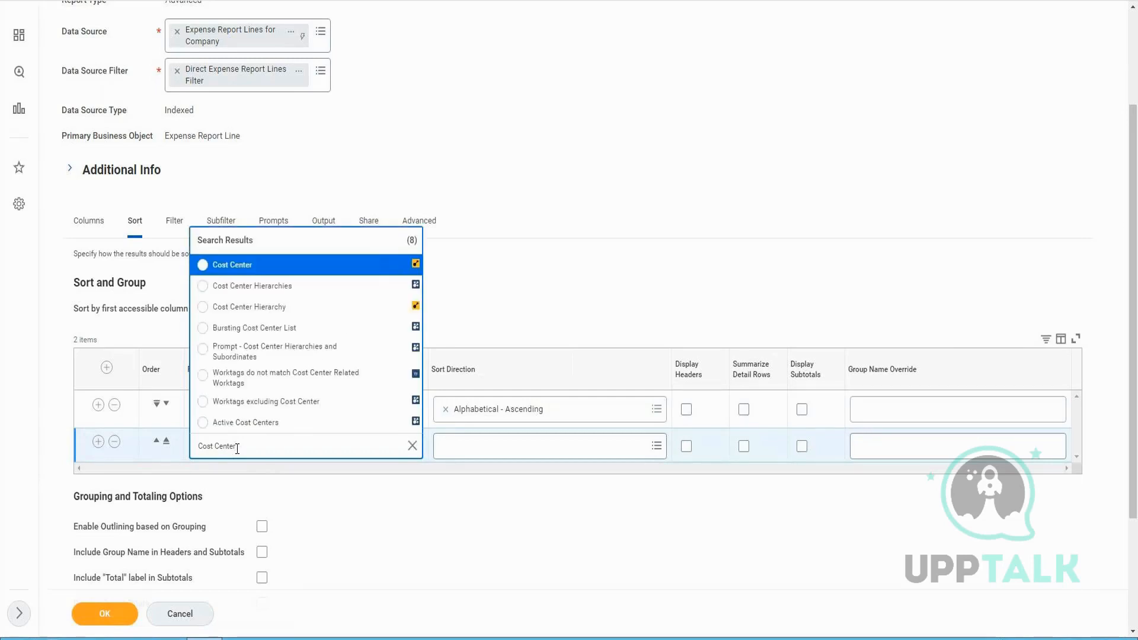
key(Return)
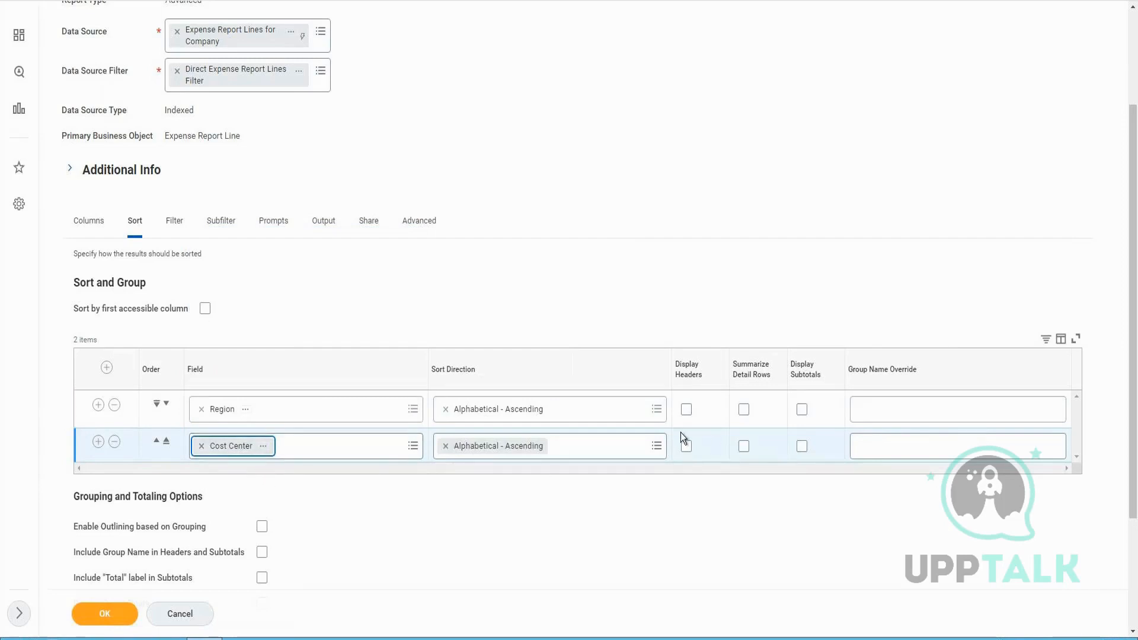
Turn on Display Headers and Display Subtotals for both the Region and Cost Center sort rows
click(687, 410)
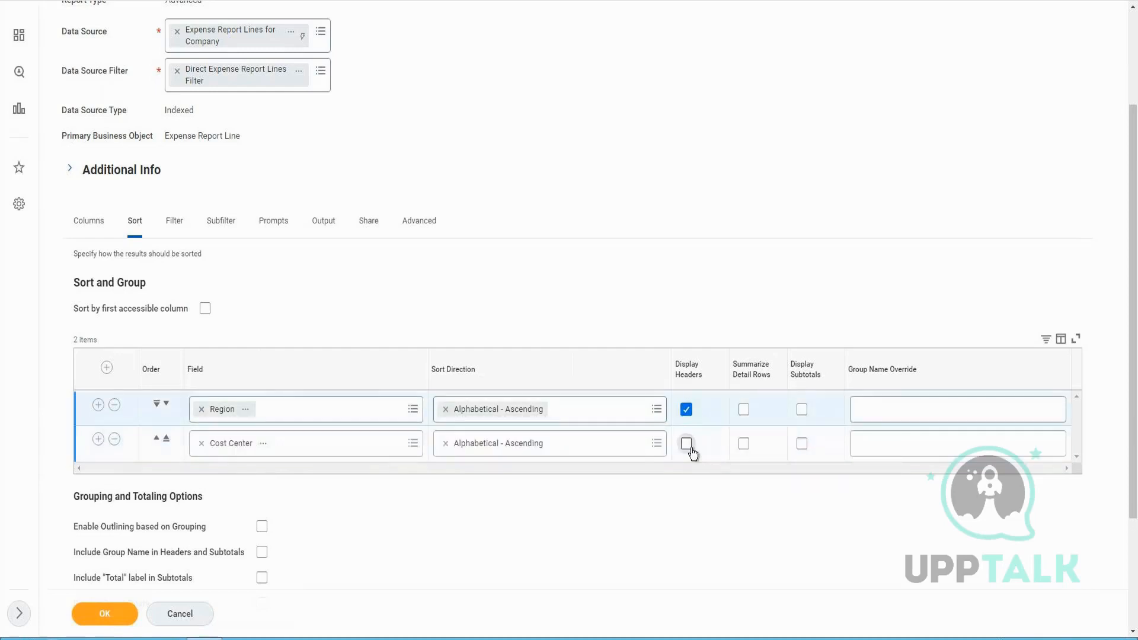
click(690, 446)
click(803, 410)
click(802, 444)
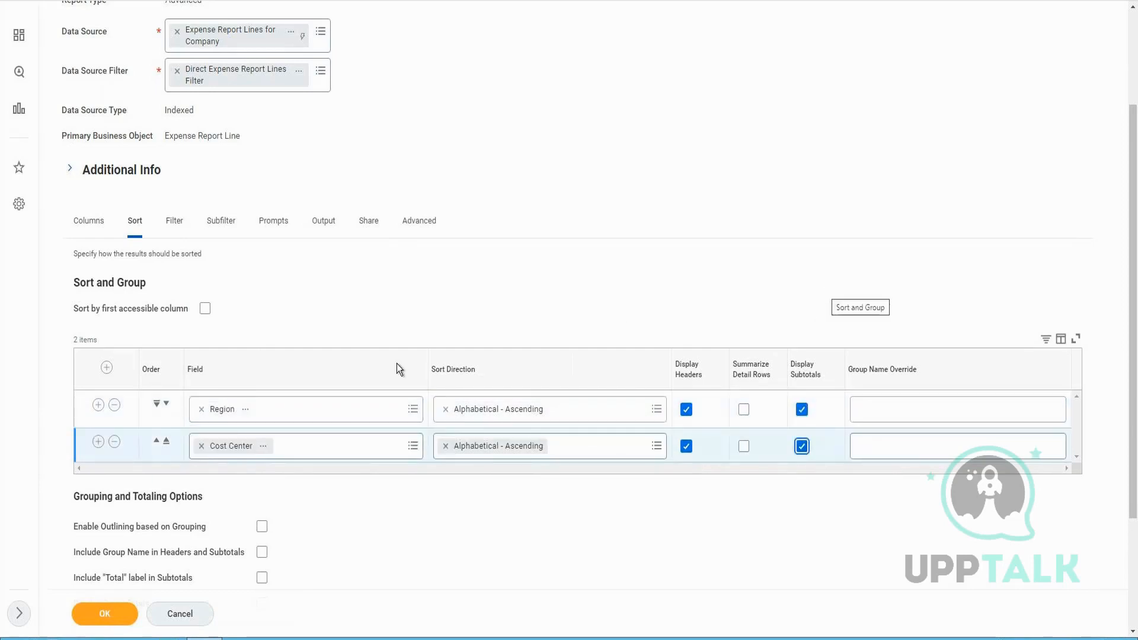
Enable outlining based on grouping, the Total label in subtotals and grand totals, and save the report definition
scroll(286, 536, down, 1)
scroll(284, 533, down, 1)
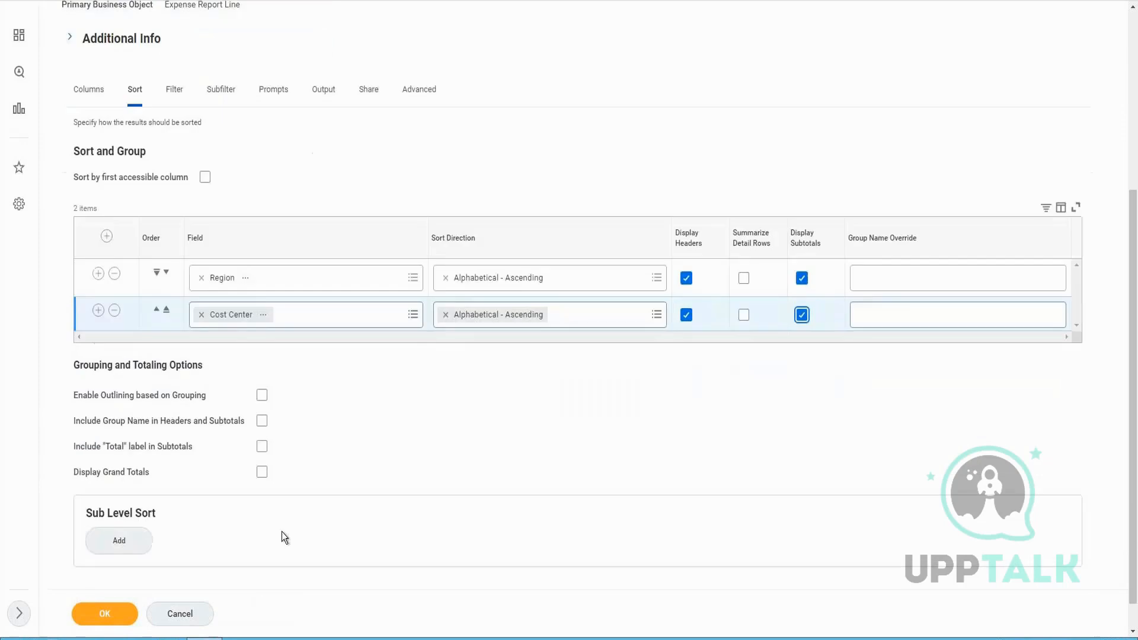
click(262, 395)
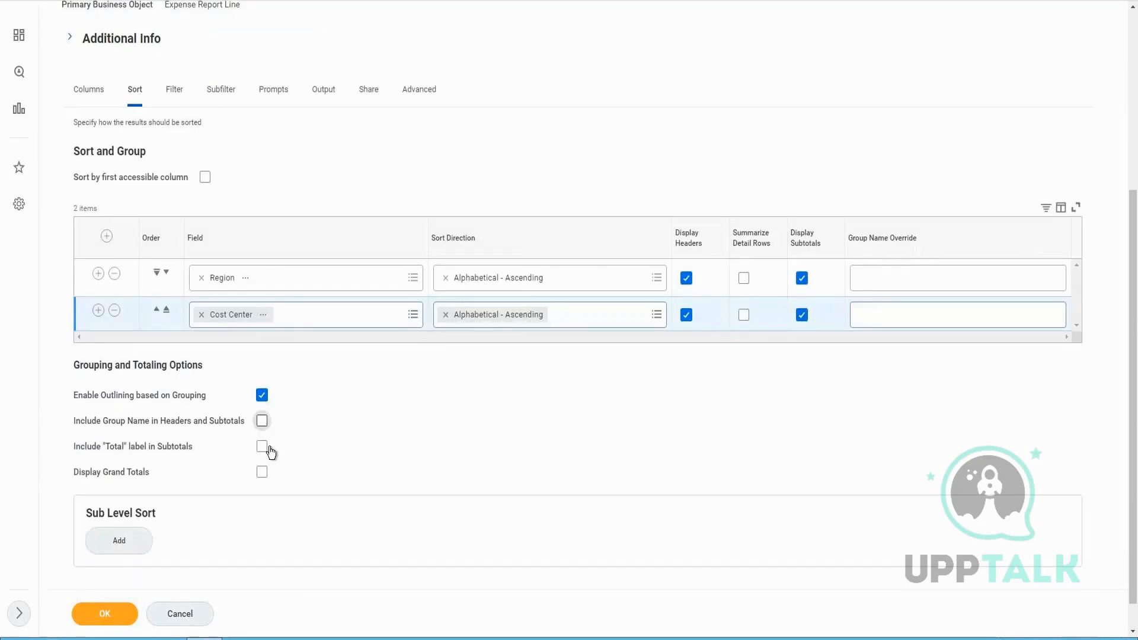
click(261, 447)
click(261, 472)
click(109, 619)
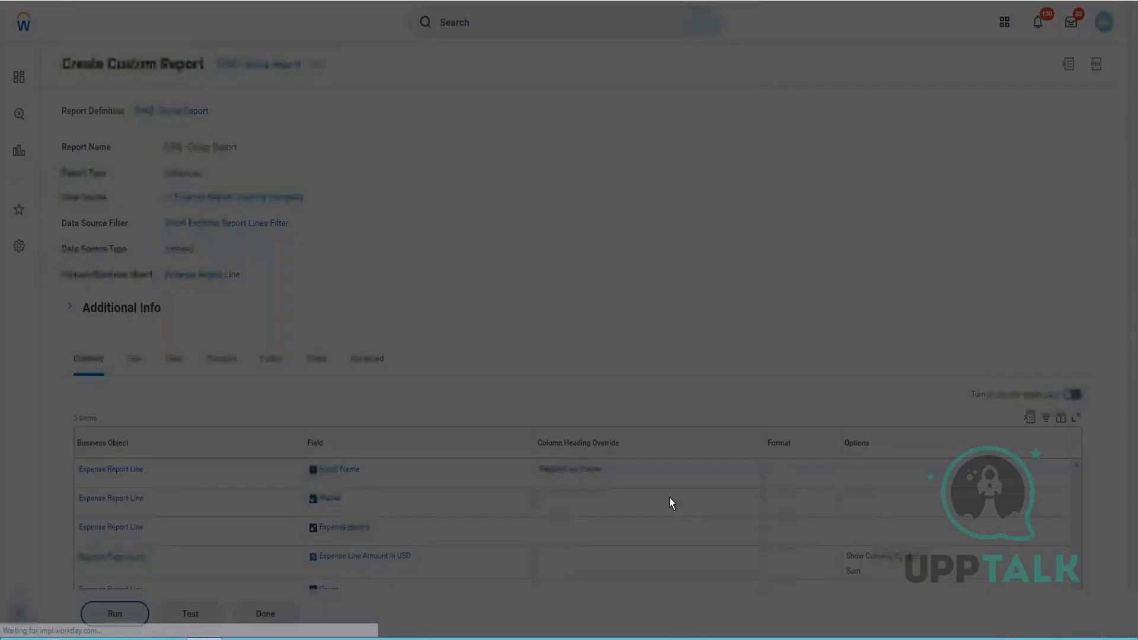
Run the report for the company Global Modern Services, Inc. (USA)
click(541, 172)
text(GMS)
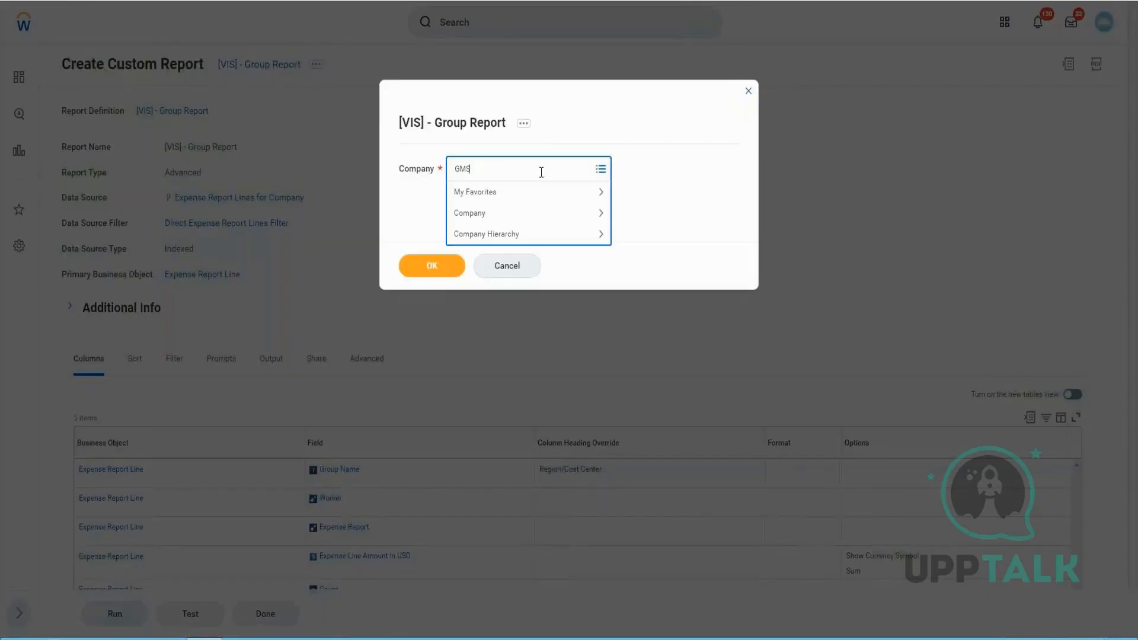
key(Return)
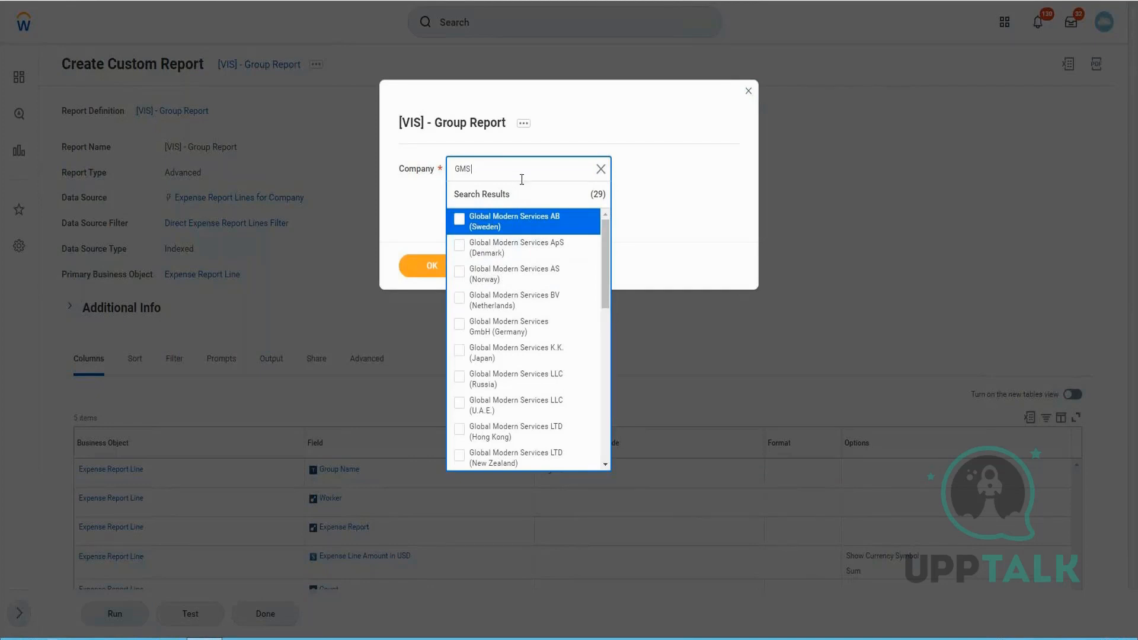
text(SA)
key(Return)
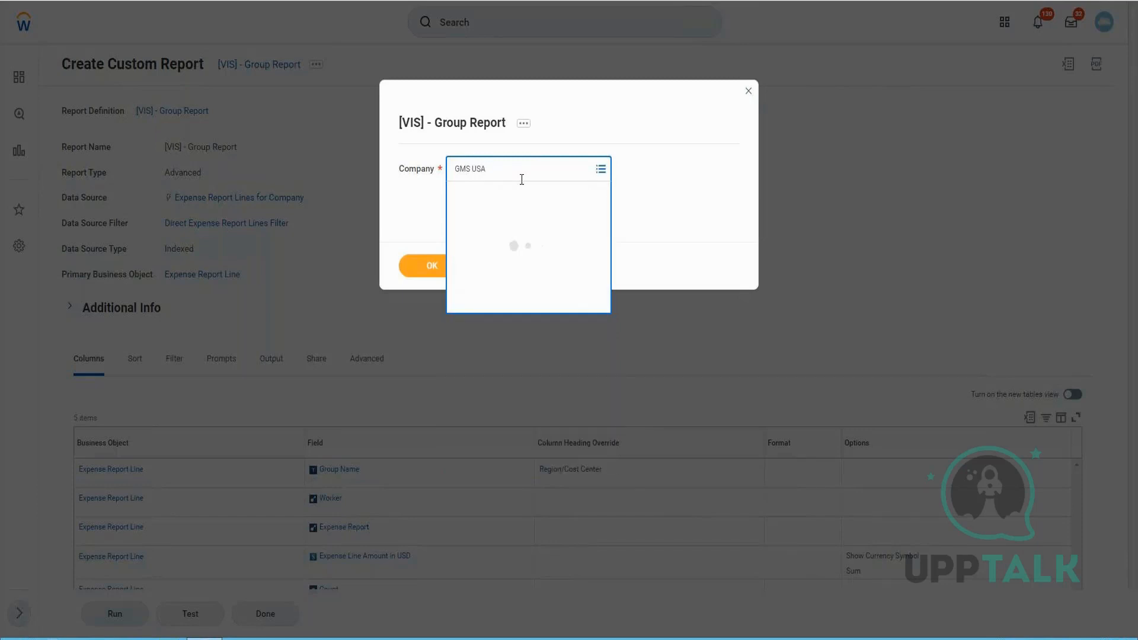
click(418, 263)
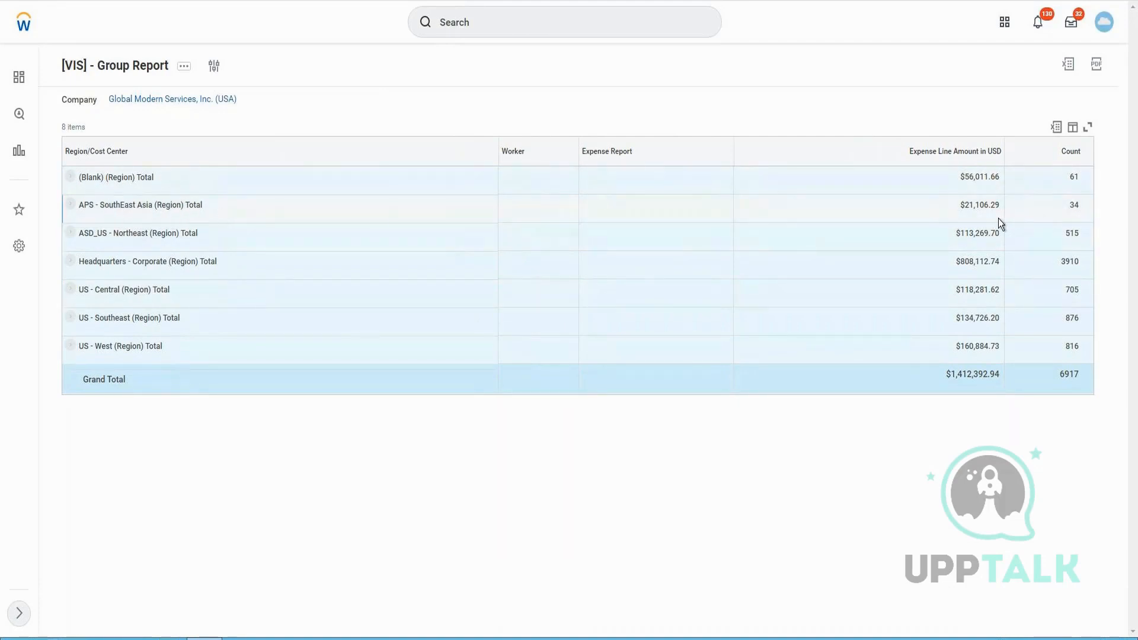
Examine the region totals and expand the Headquarters - Corporate region to inspect its cost center subtotals
drag(965, 205, 998, 204)
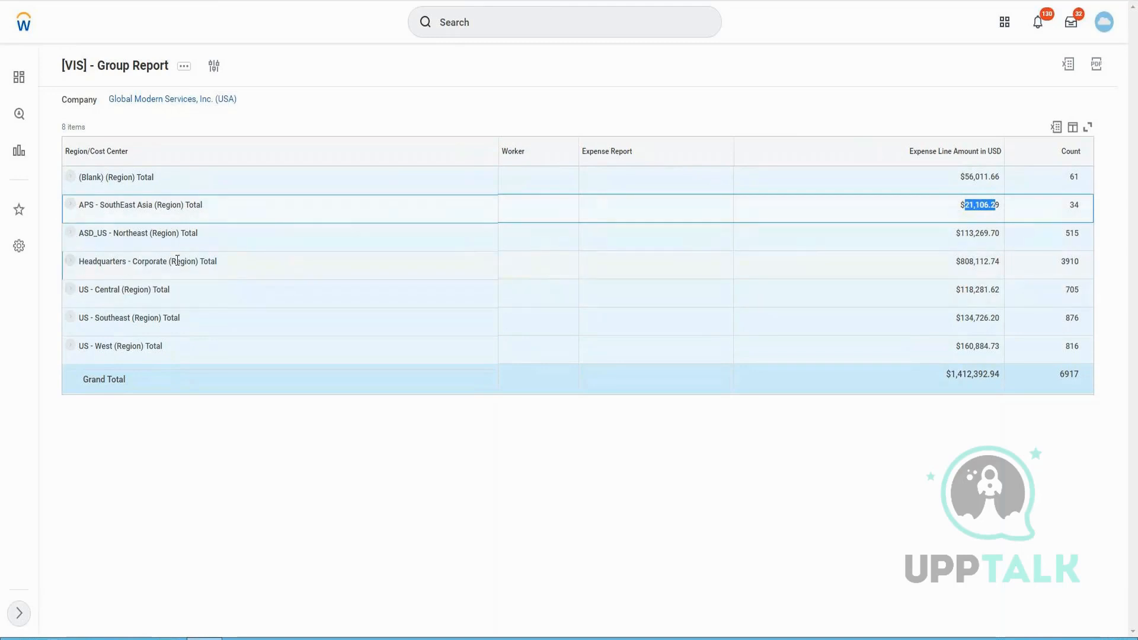
drag(961, 261, 994, 261)
drag(994, 261, 1080, 263)
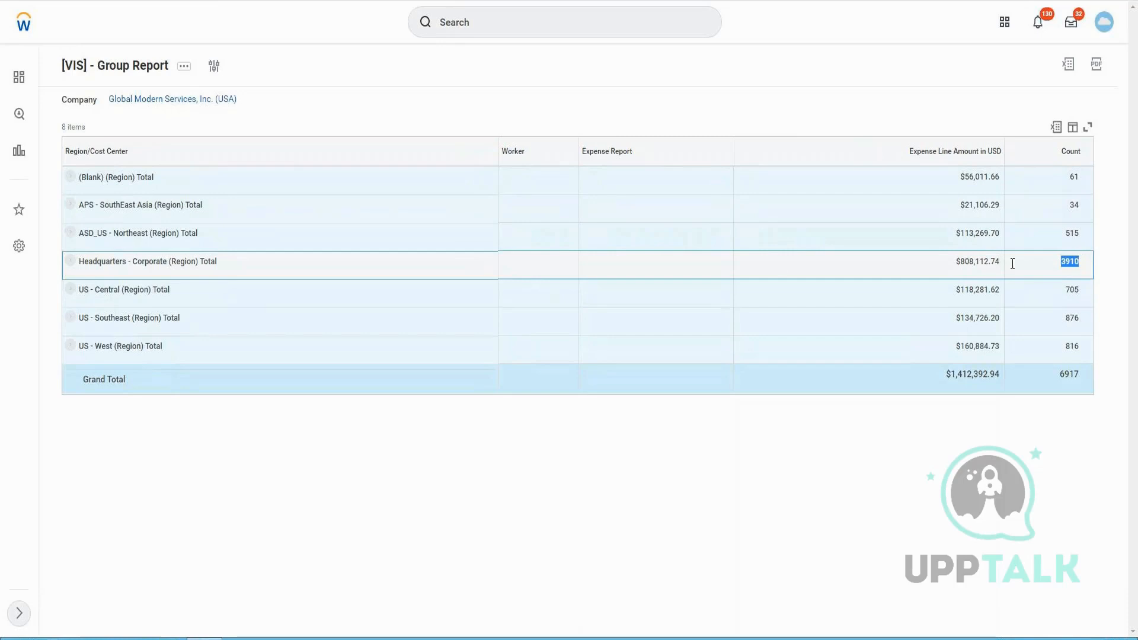
click(71, 263)
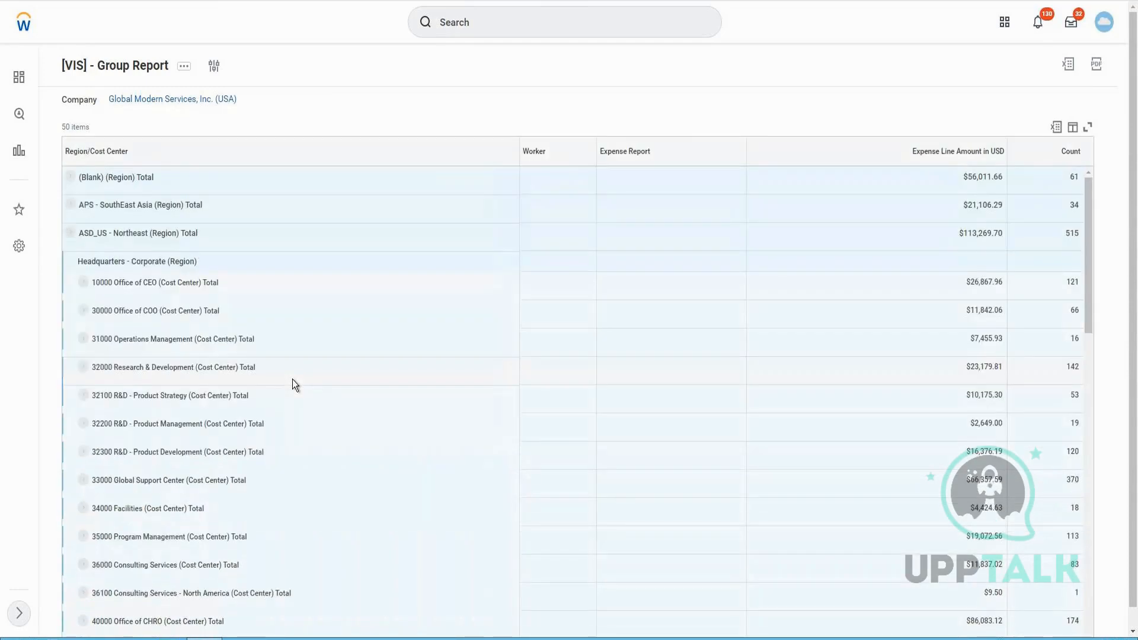
click(71, 216)
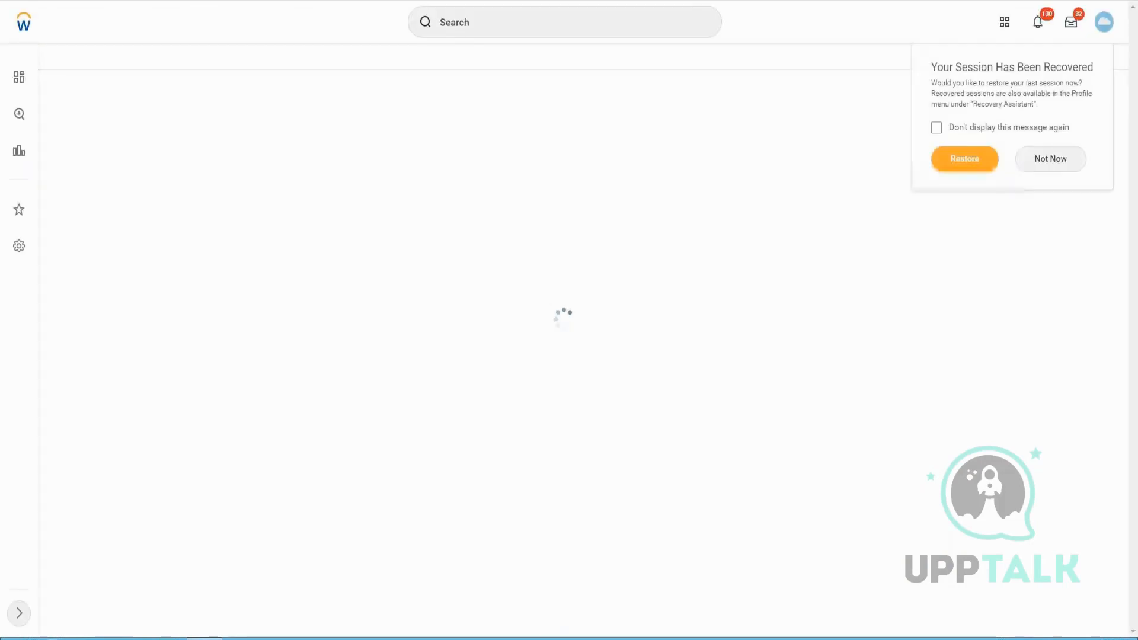
click(1071, 161)
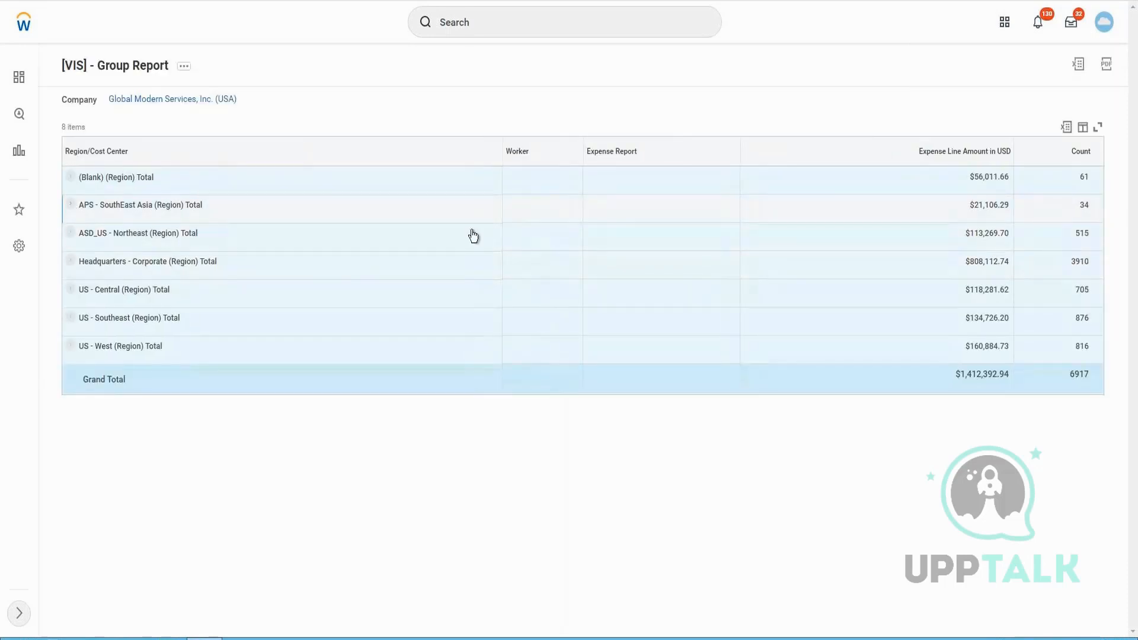
Expand the APS - SouthEast Asia region and its cost center to inspect the individual expense lines
click(1085, 204)
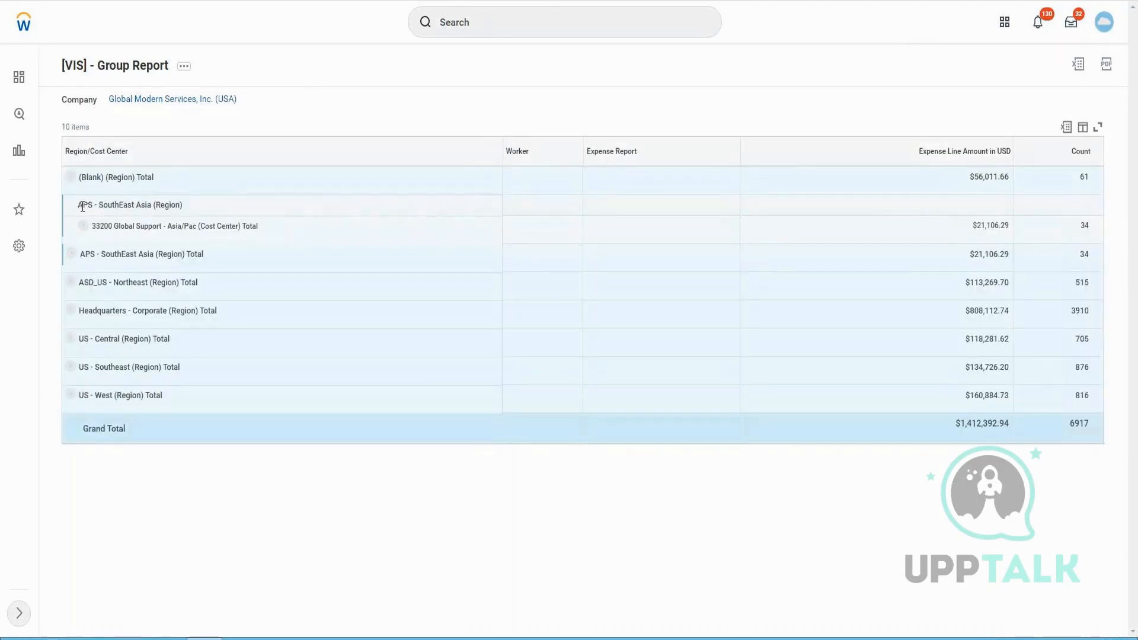
drag(78, 205, 183, 206)
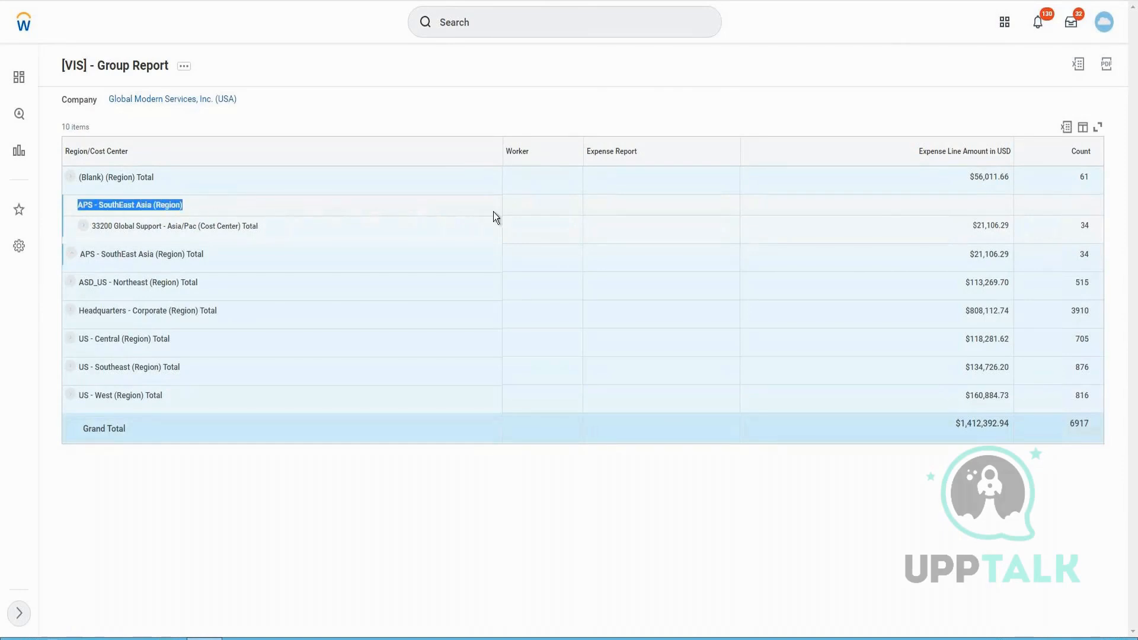
click(1023, 212)
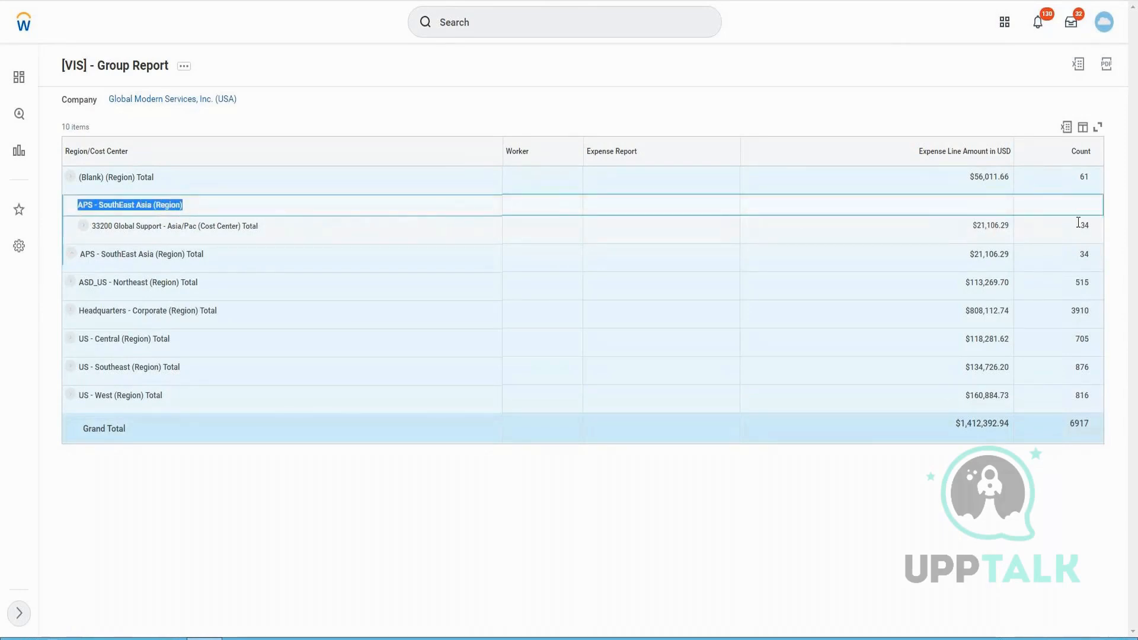
drag(108, 227, 261, 229)
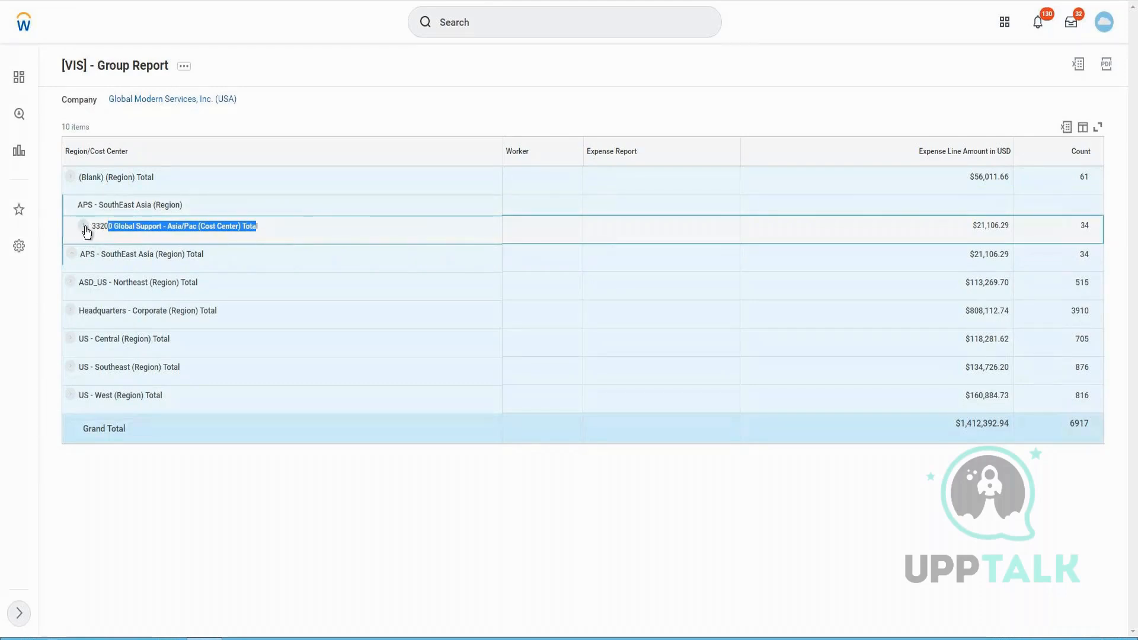
click(86, 228)
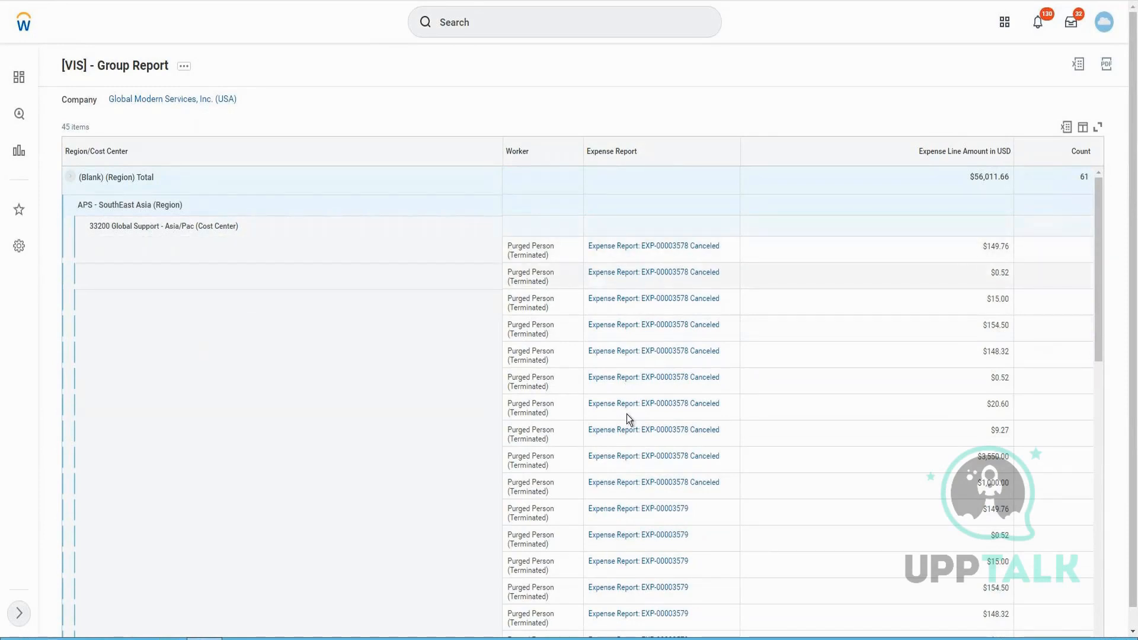
scroll(506, 393, down, 2)
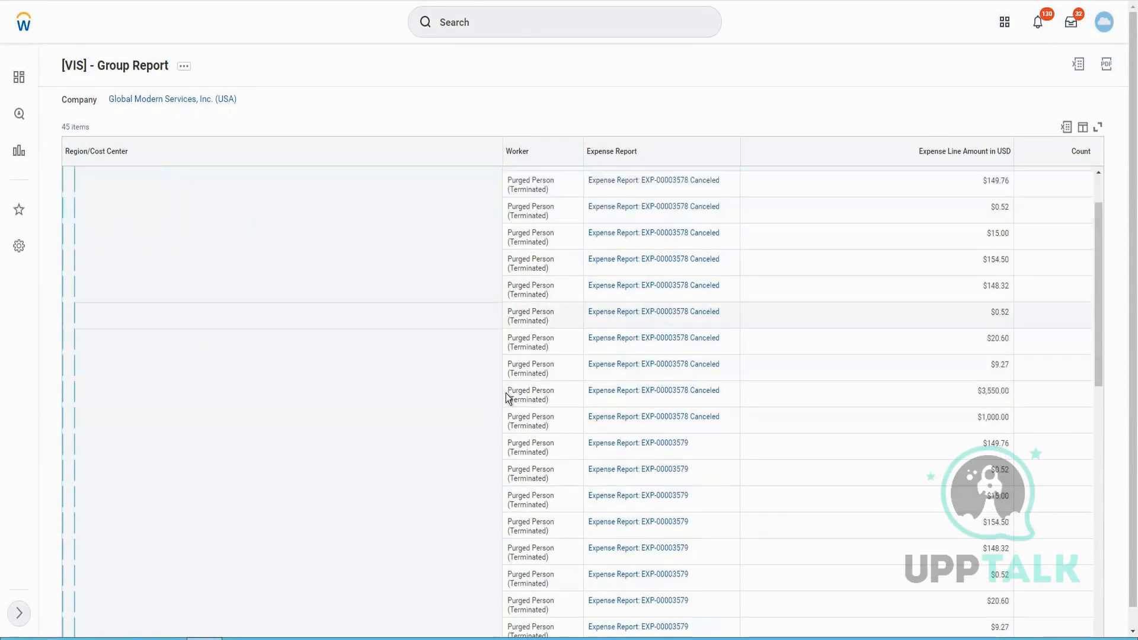
scroll(521, 386, down, 7)
scroll(522, 386, down, 2)
scroll(542, 450, up, 3)
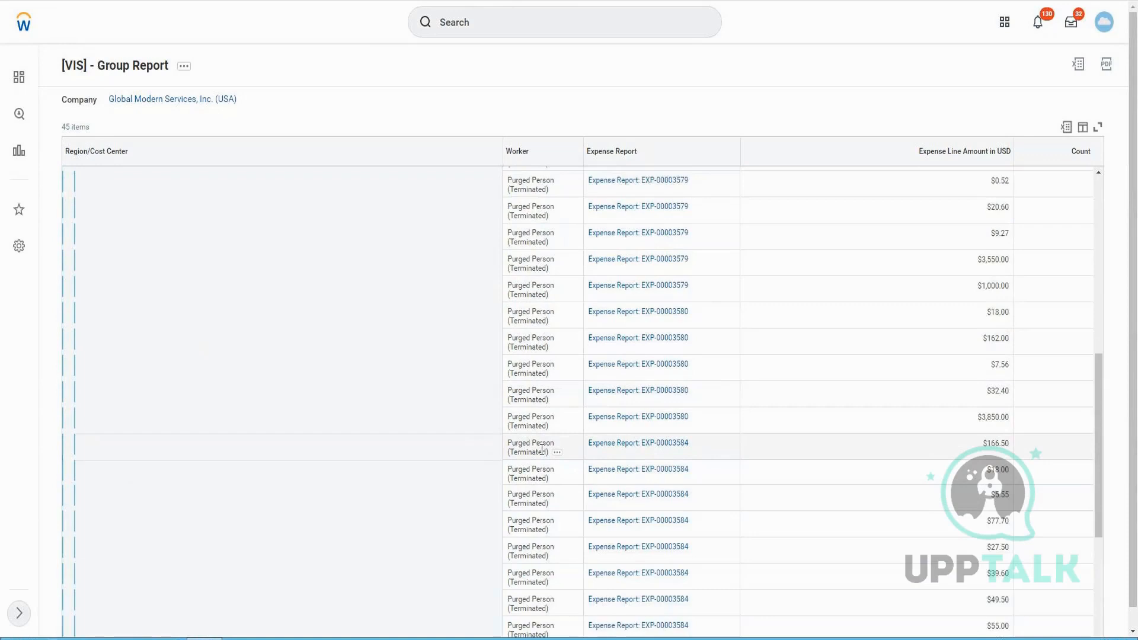
scroll(542, 449, up, 5)
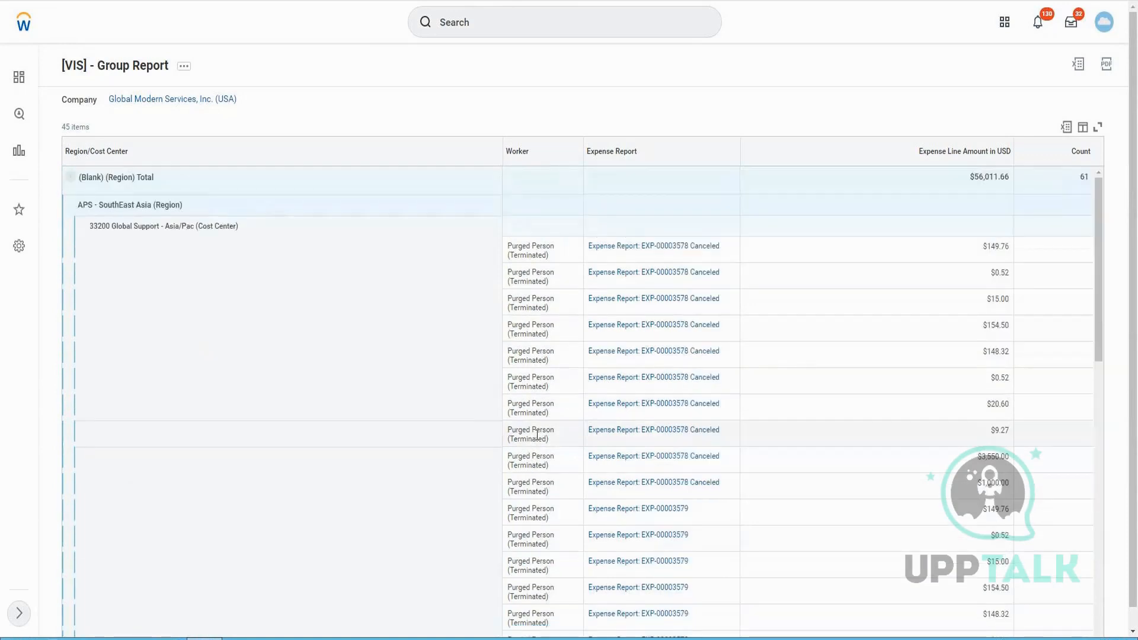
Export the report to Excel and open the downloaded workbook
click(1066, 129)
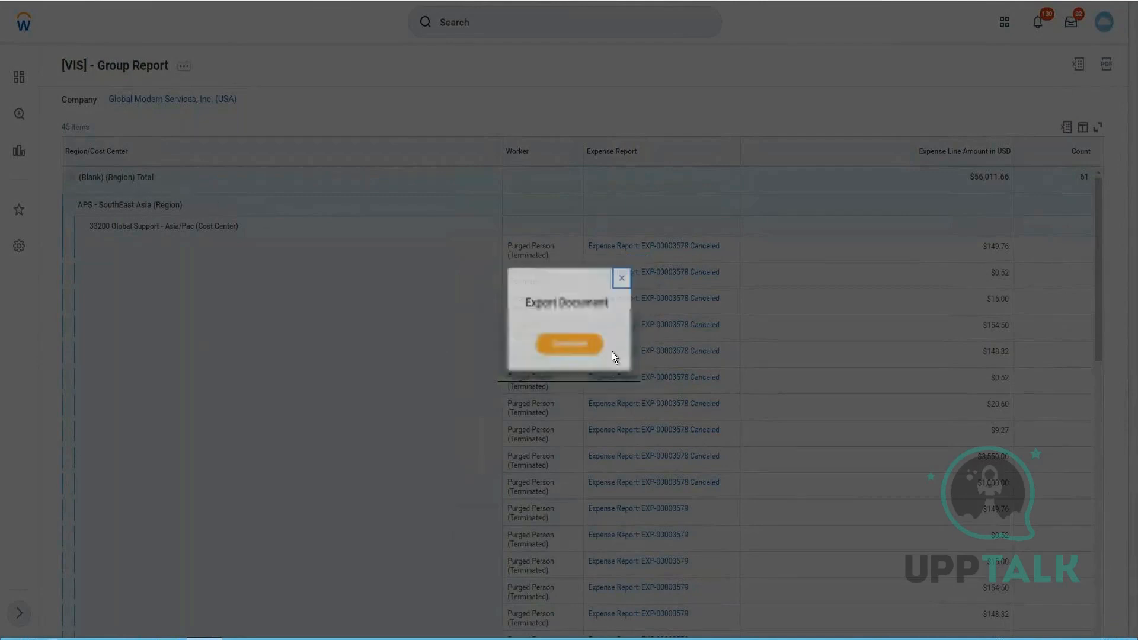
click(583, 347)
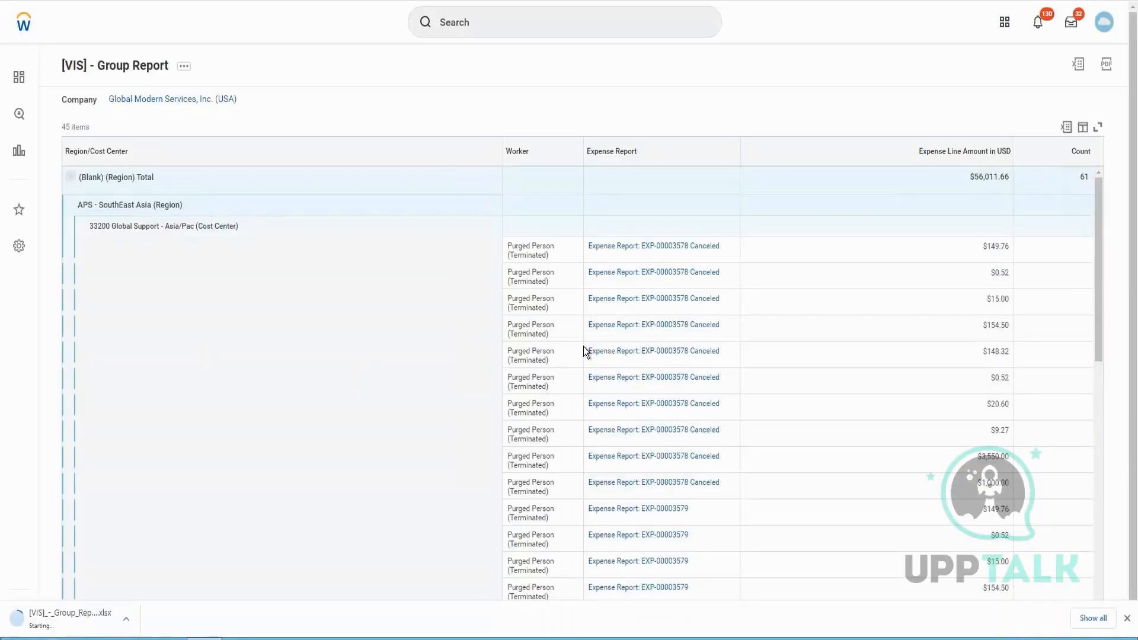
click(91, 620)
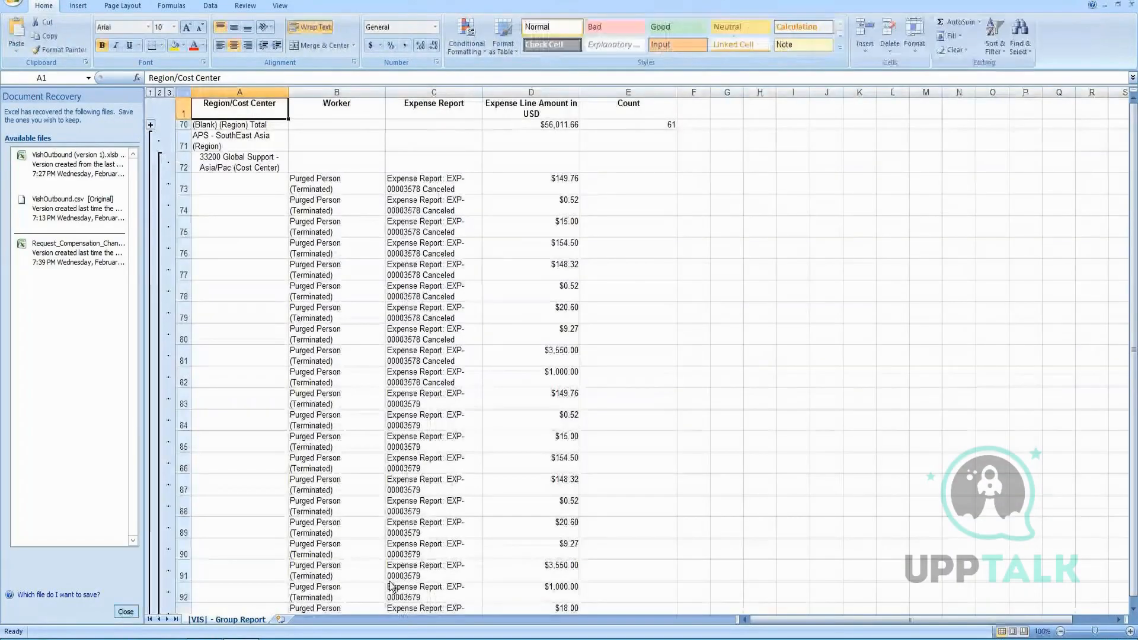
In Excel, collapse the grouped outline rows to show only the region totals and grand total
click(292, 170)
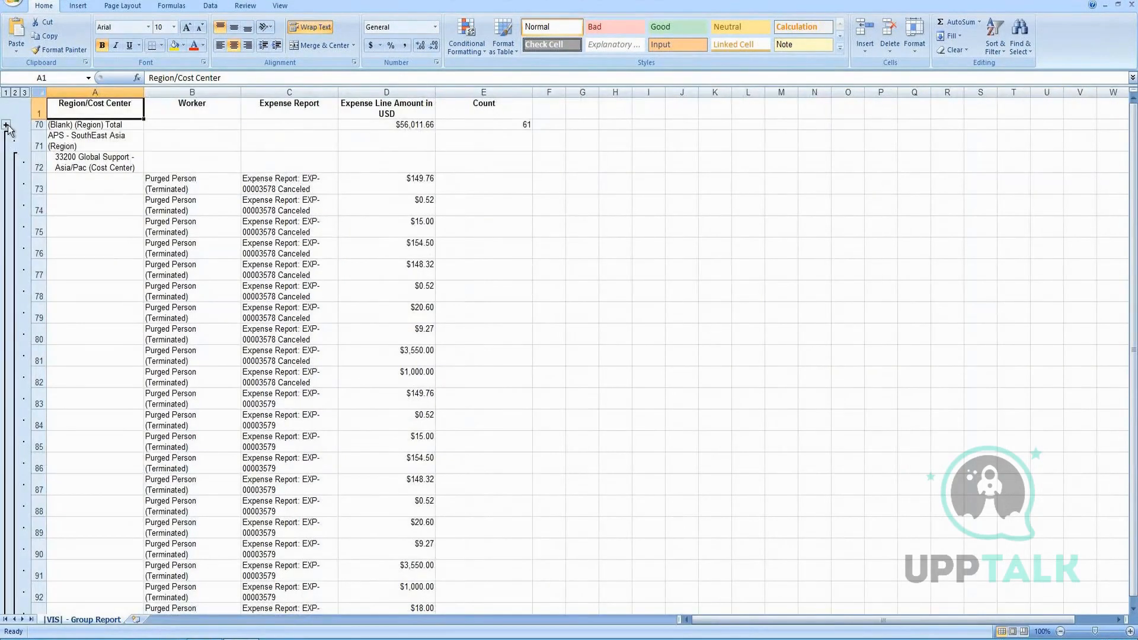
click(6, 126)
click(6, 211)
click(7, 94)
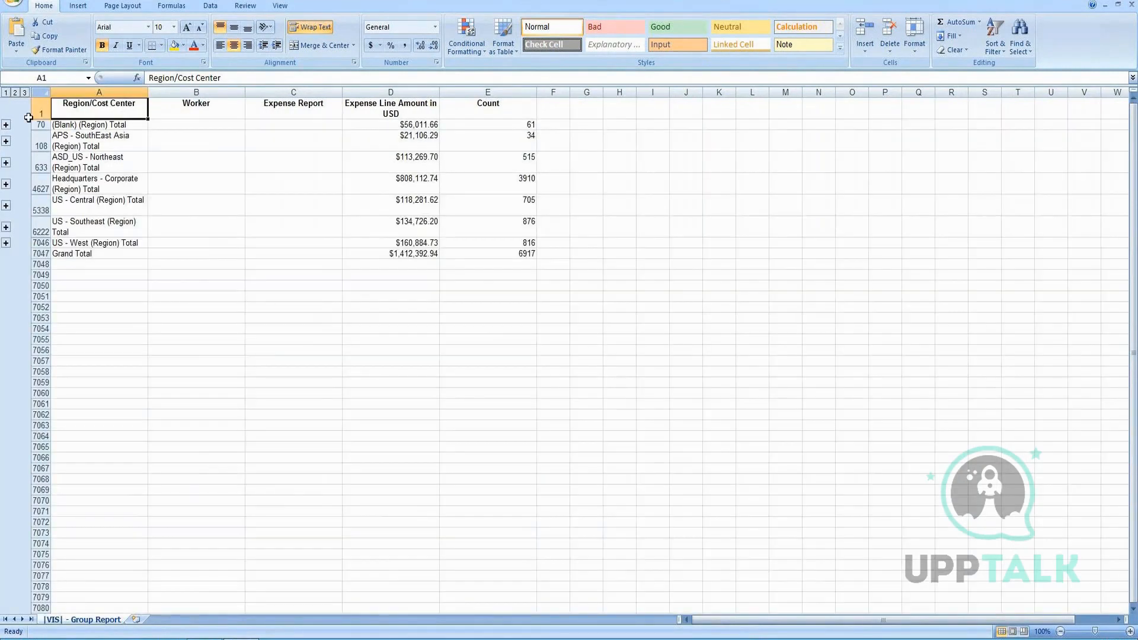
Expand the Excel outline to show cost center subtotals and then every expense line
click(24, 93)
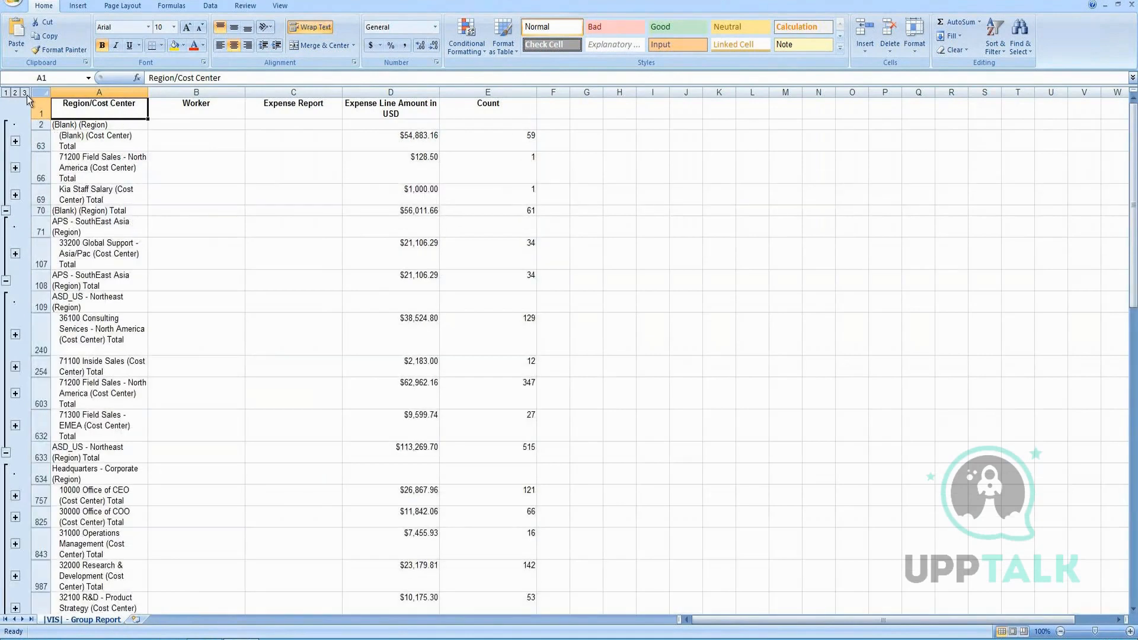
click(25, 93)
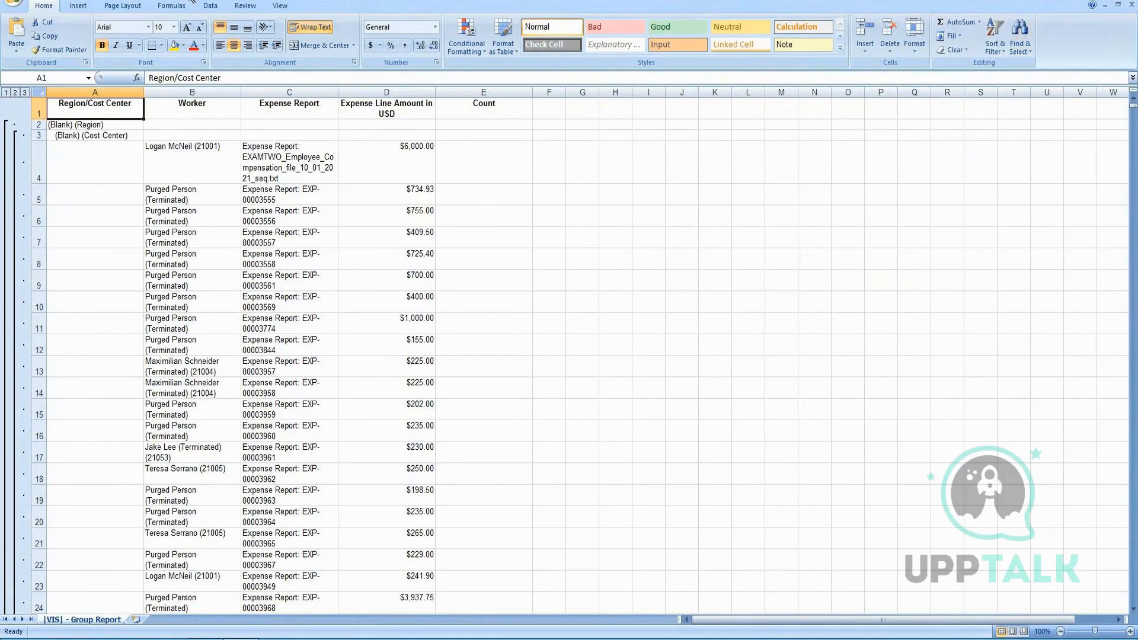
Compare the exported workbook's expense lines with the report in Workday, selecting and scrolling through detail rows
double_click(425, 2)
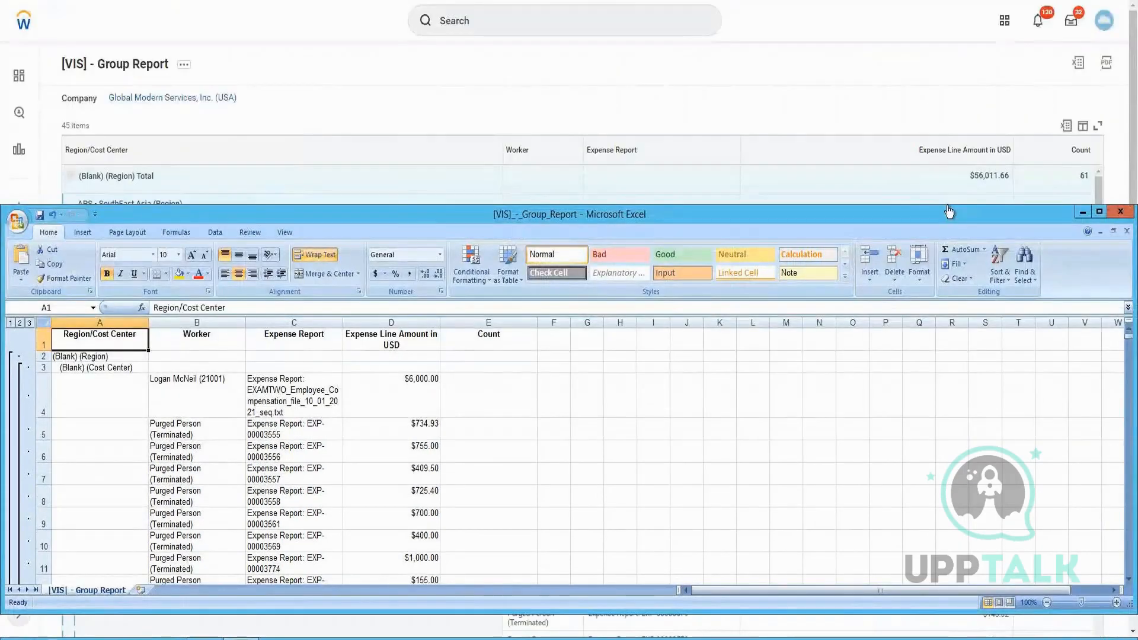
drag(948, 211, 713, 490)
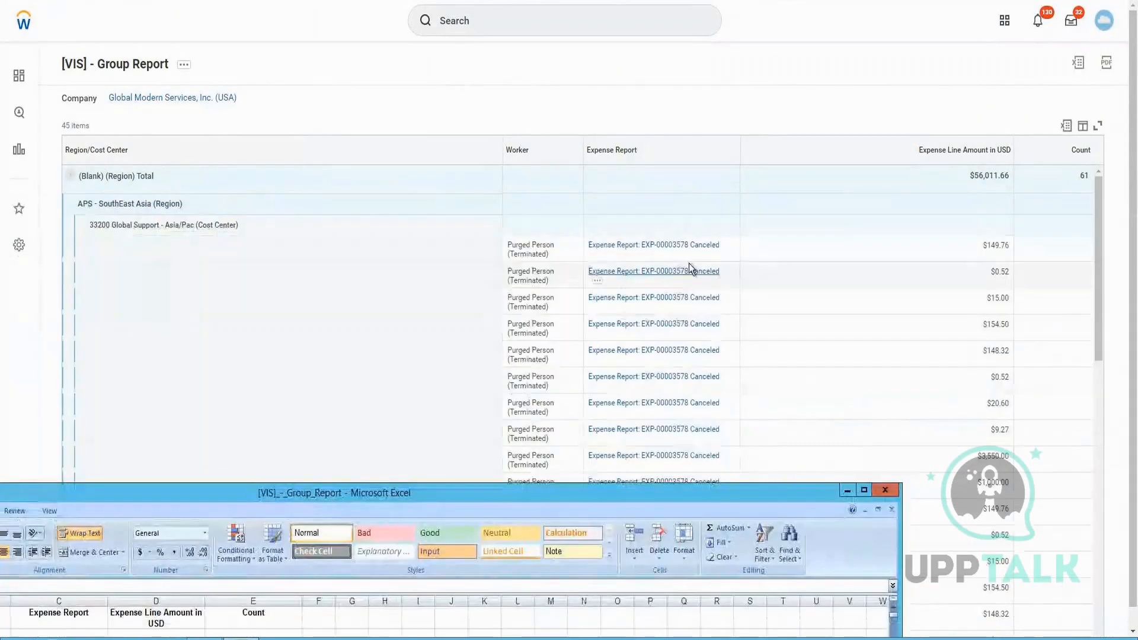
drag(575, 499, 804, 289)
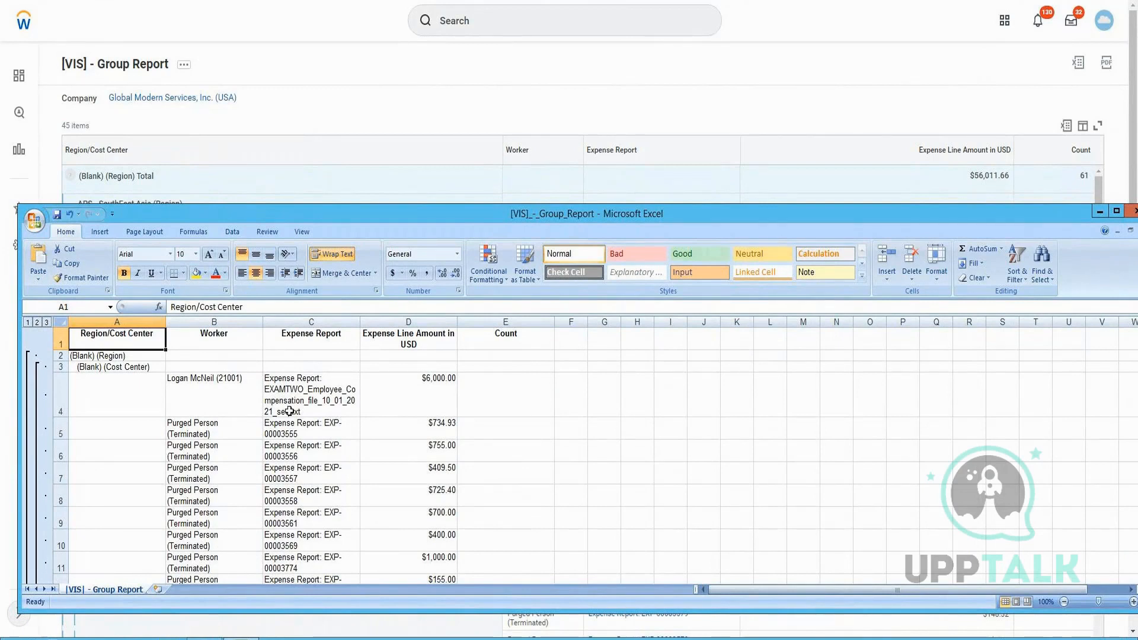
drag(214, 394, 415, 394)
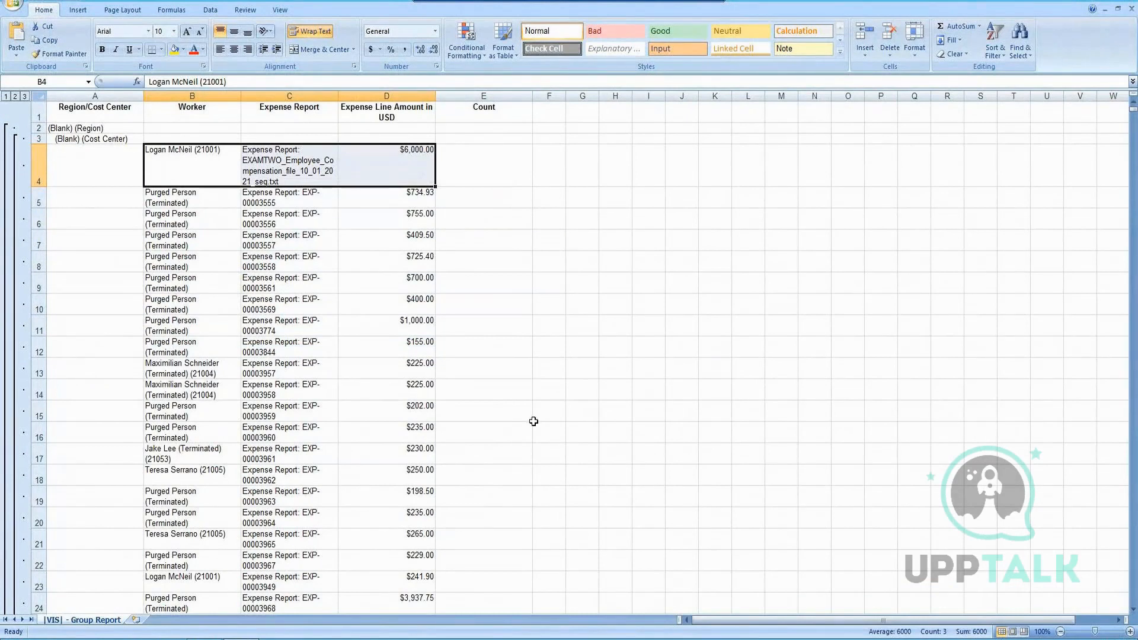
scroll(533, 421, down, 4)
scroll(525, 425, down, 9)
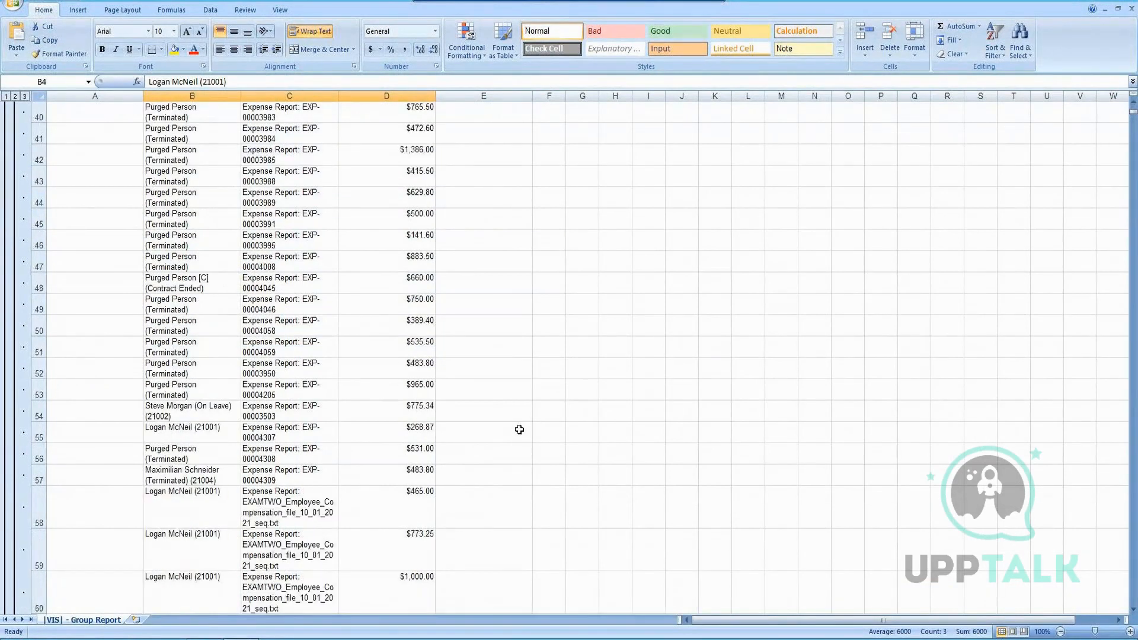
scroll(519, 430, down, 4)
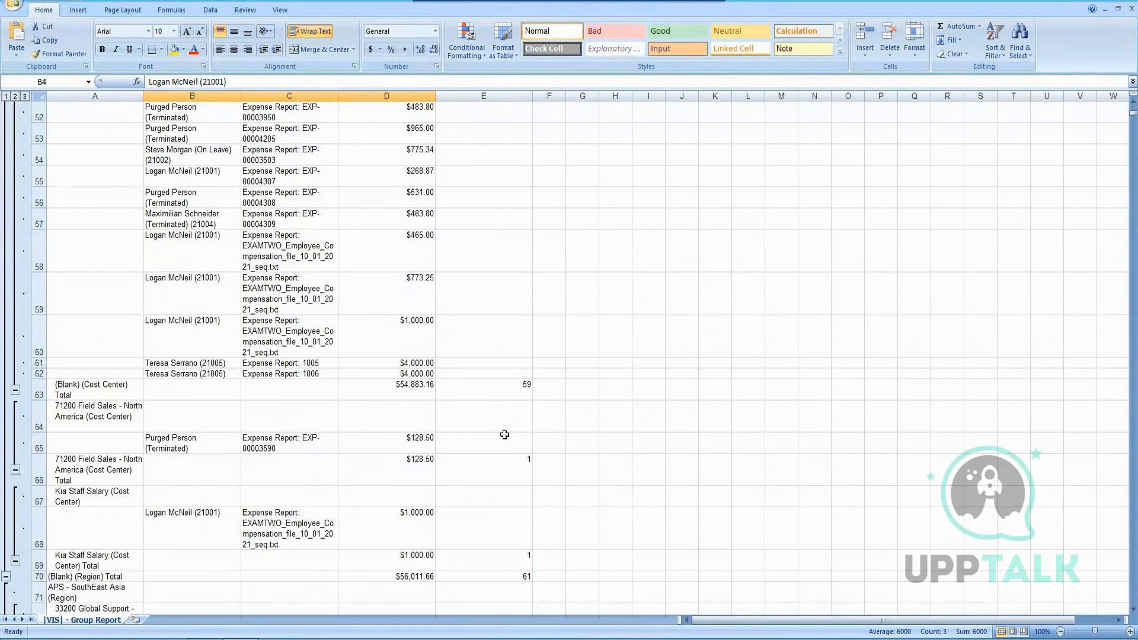
drag(224, 310, 410, 364)
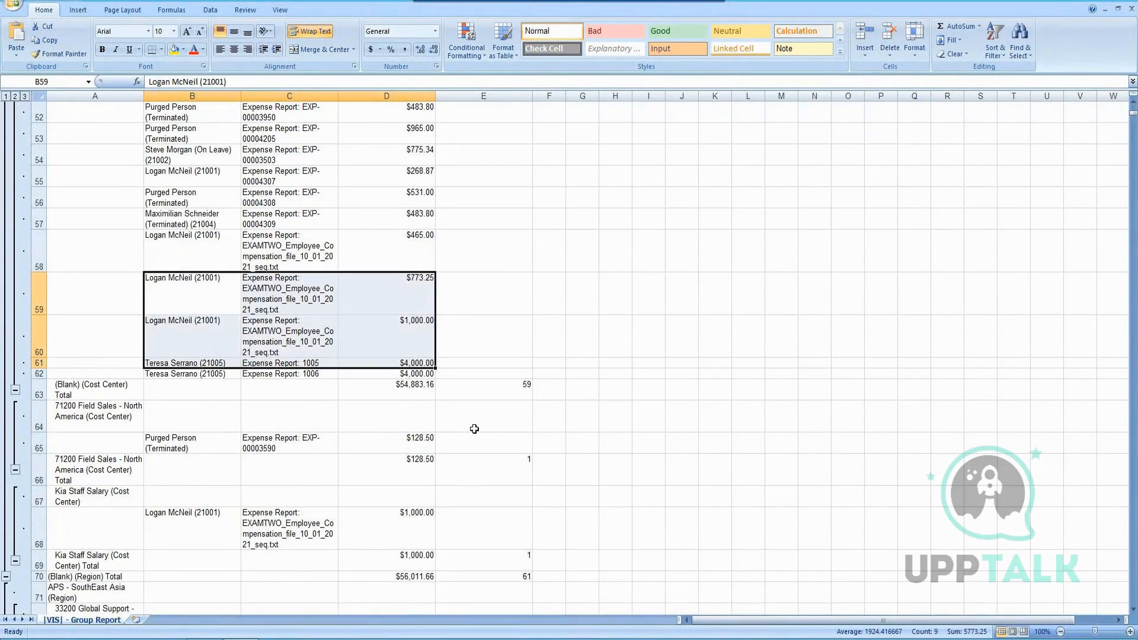
scroll(474, 428, down, 4)
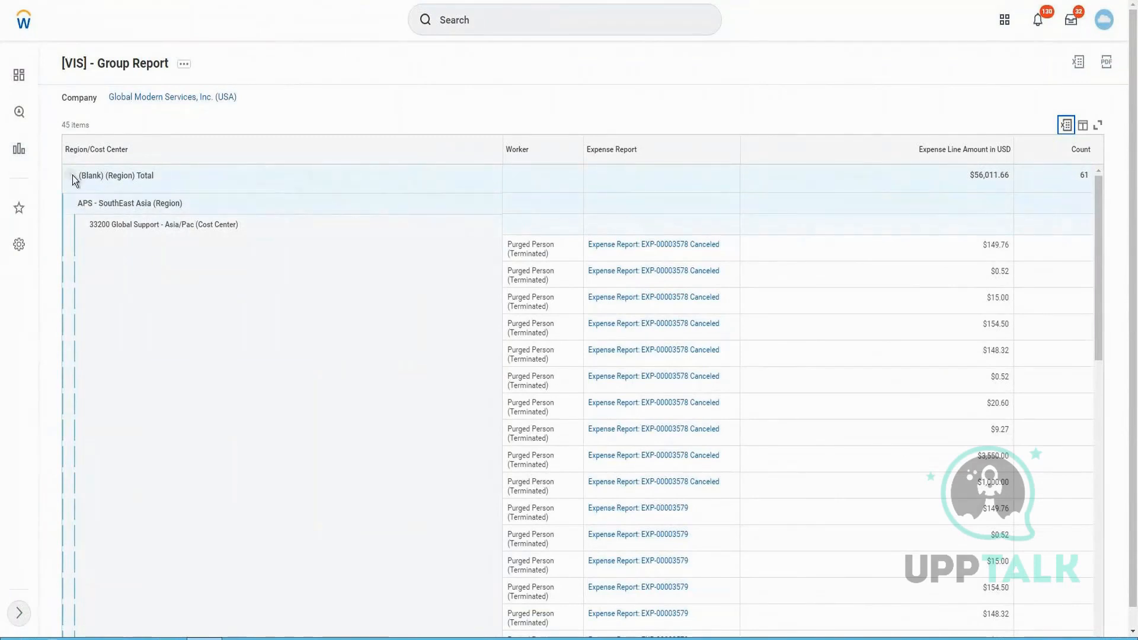
Review the Workday report's region totals and the Headquarters - Corporate cost center subtotals
click(71, 176)
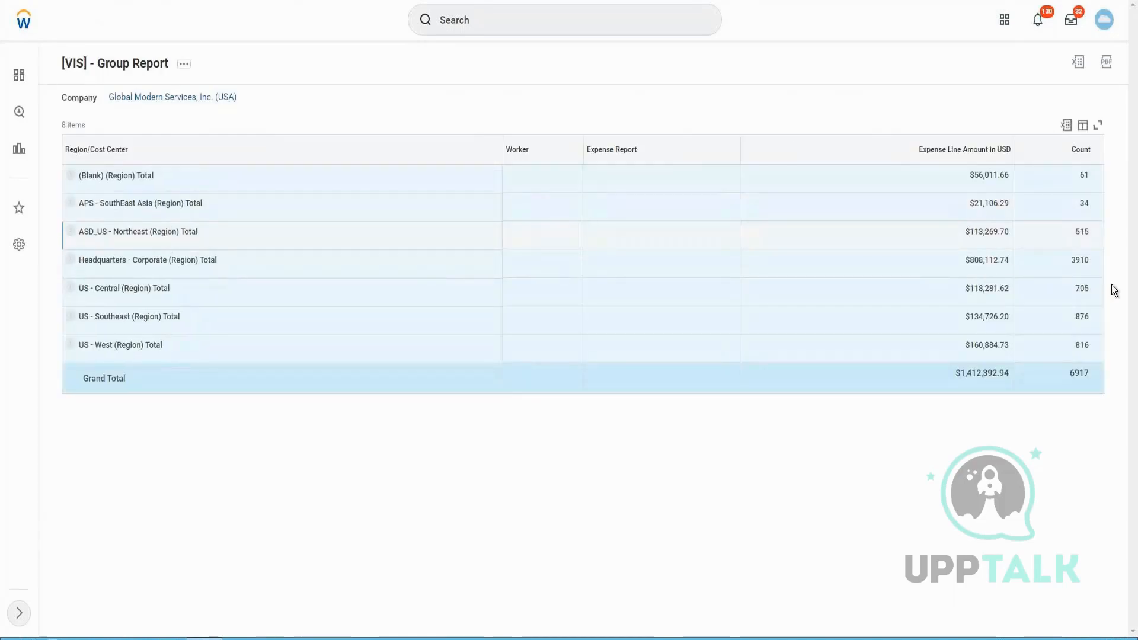
click(70, 259)
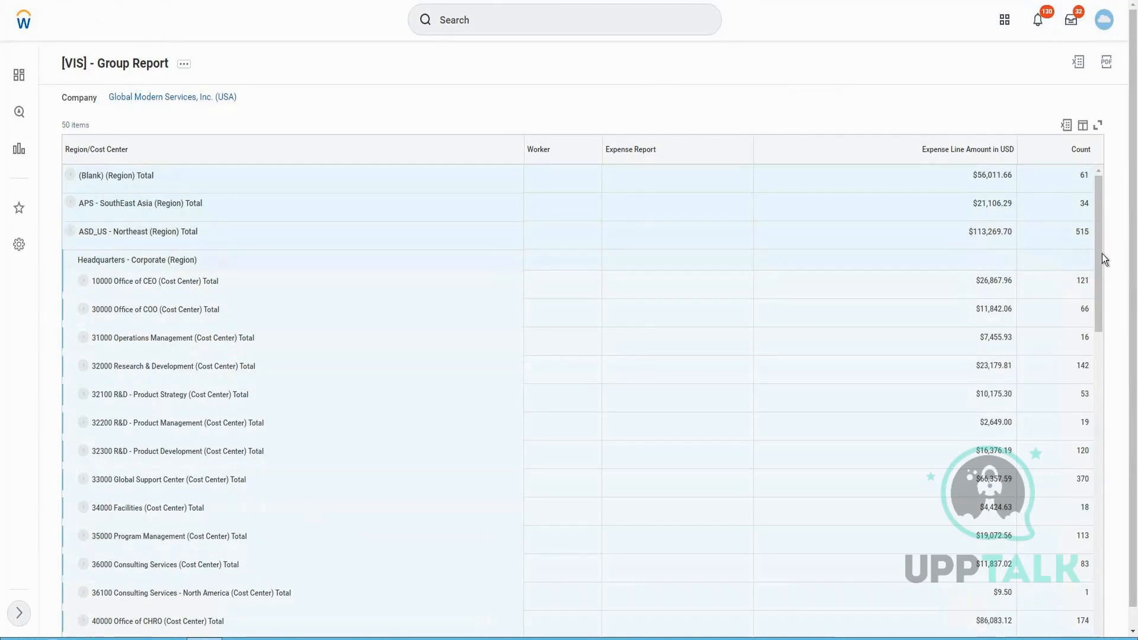
scroll(1118, 381, down, 2)
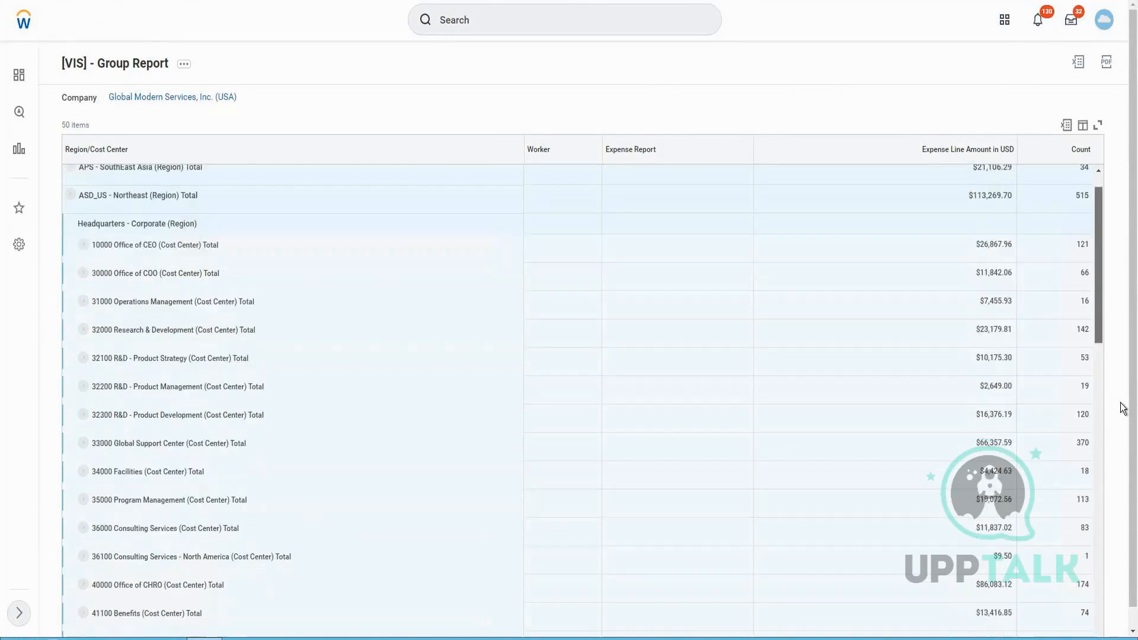
scroll(1127, 439, down, 2)
scroll(1127, 442, down, 15)
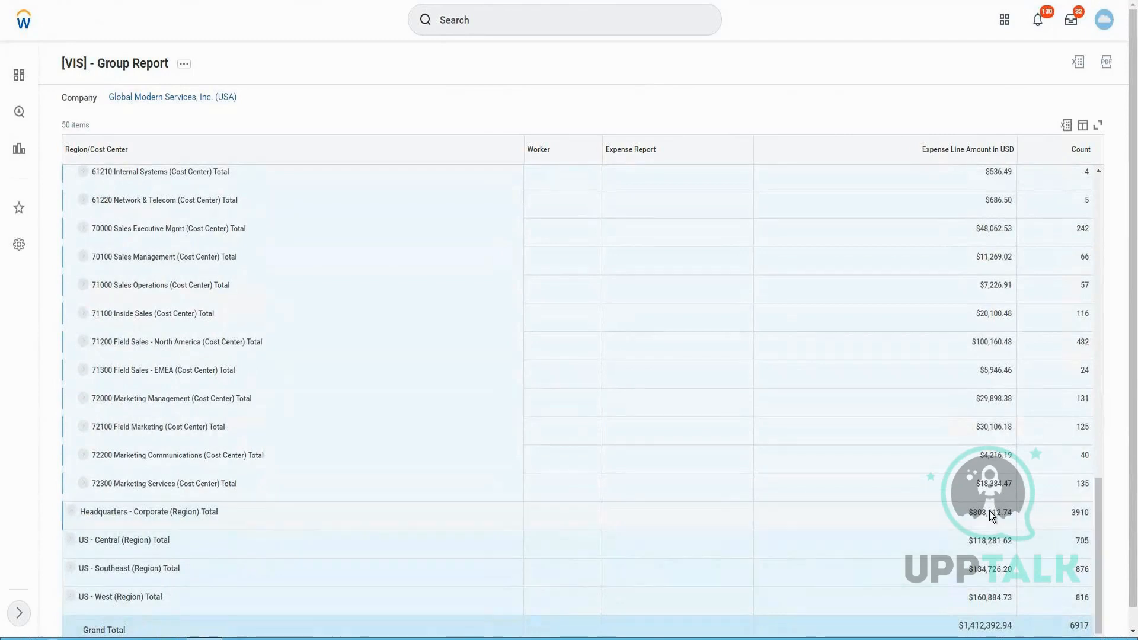
click(71, 511)
double_click(984, 513)
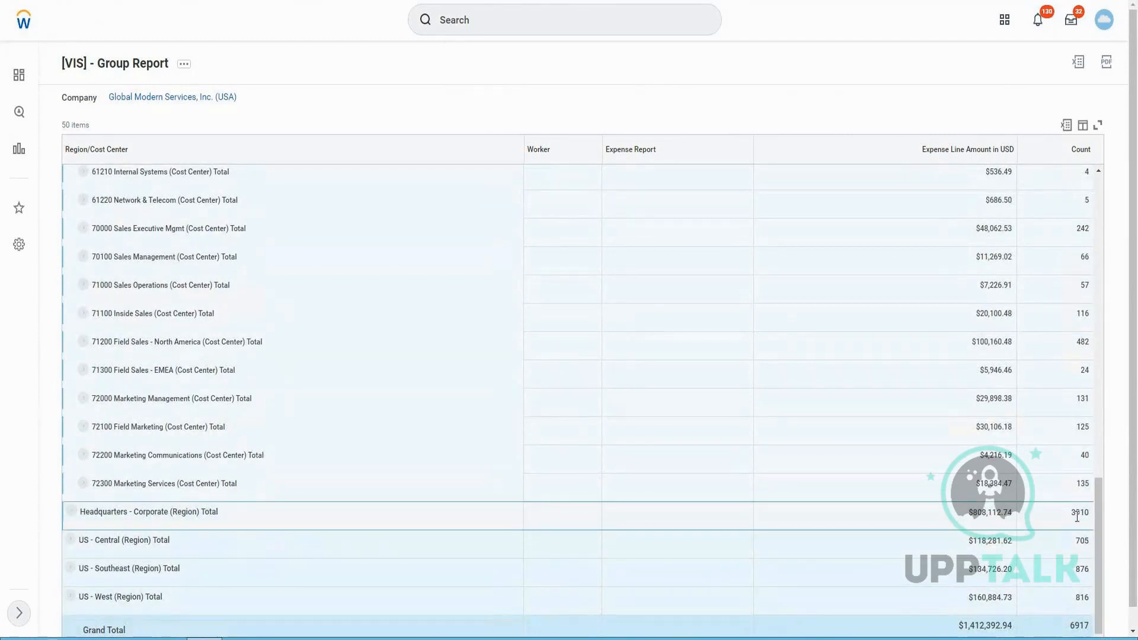
triple_click(996, 484)
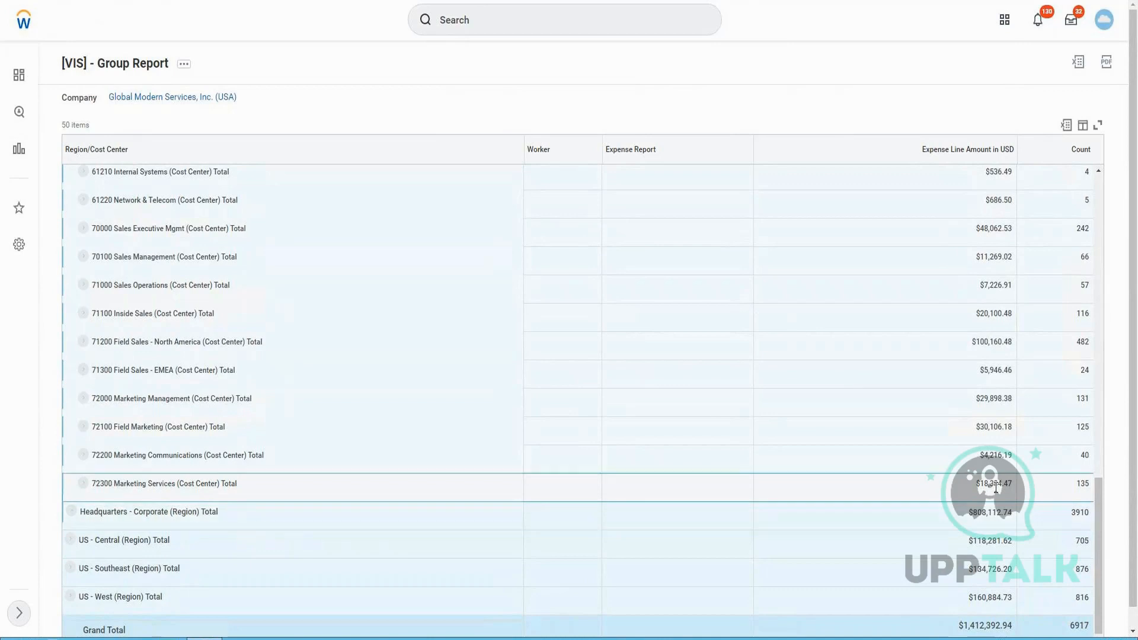
click(83, 427)
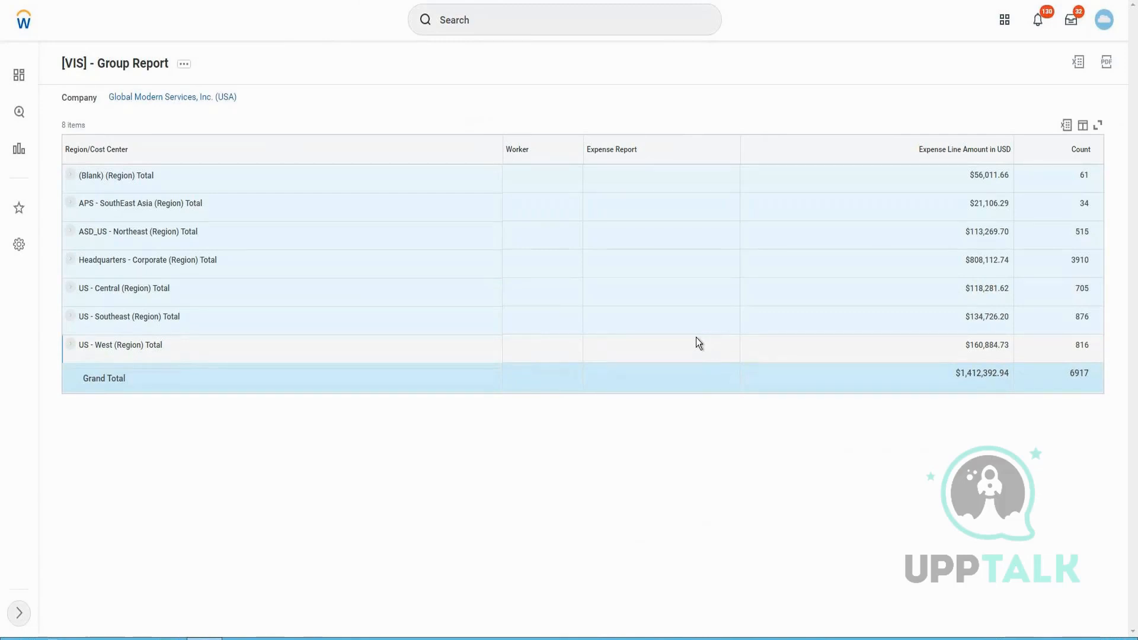
click(689, 288)
click(768, 331)
drag(923, 150, 999, 177)
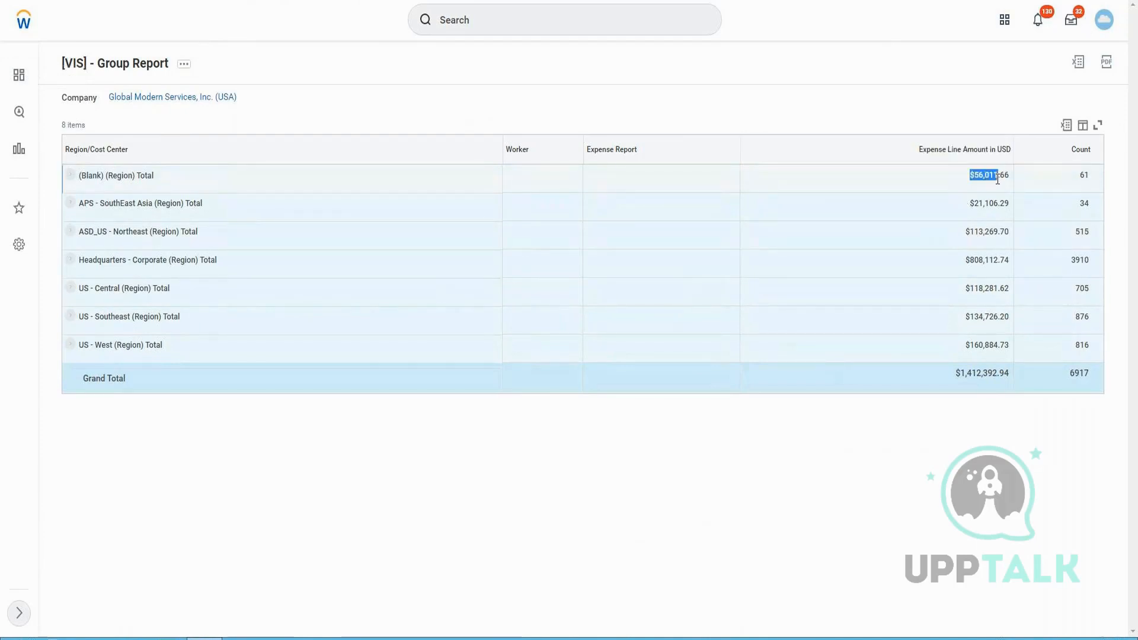
Open the custom report for editing from its related actions
click(185, 65)
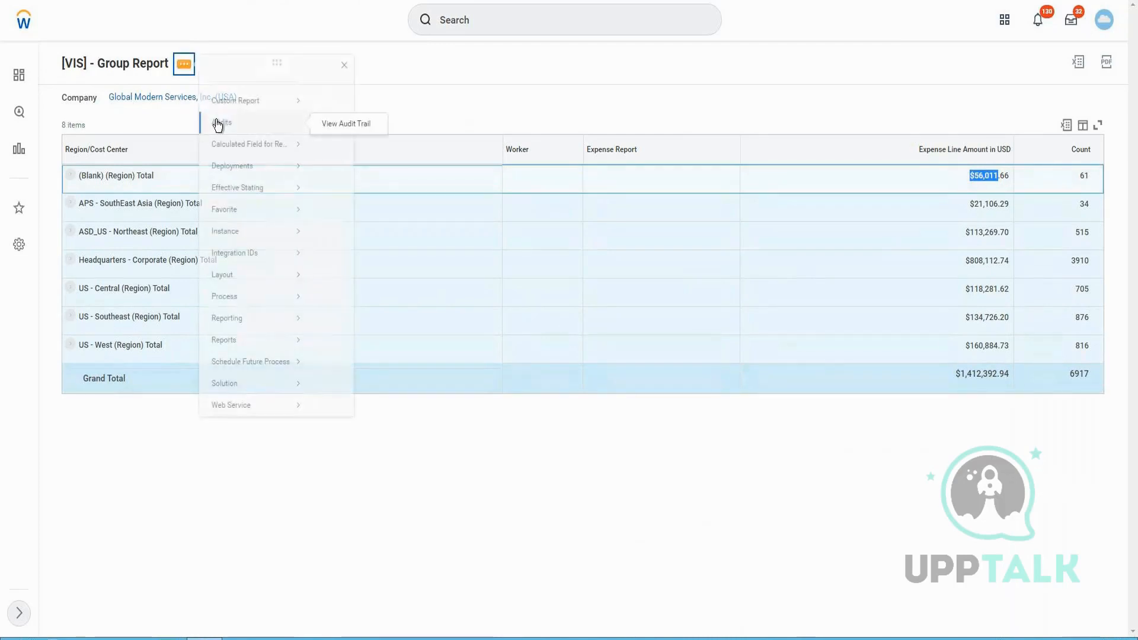
mouse_move(219, 120)
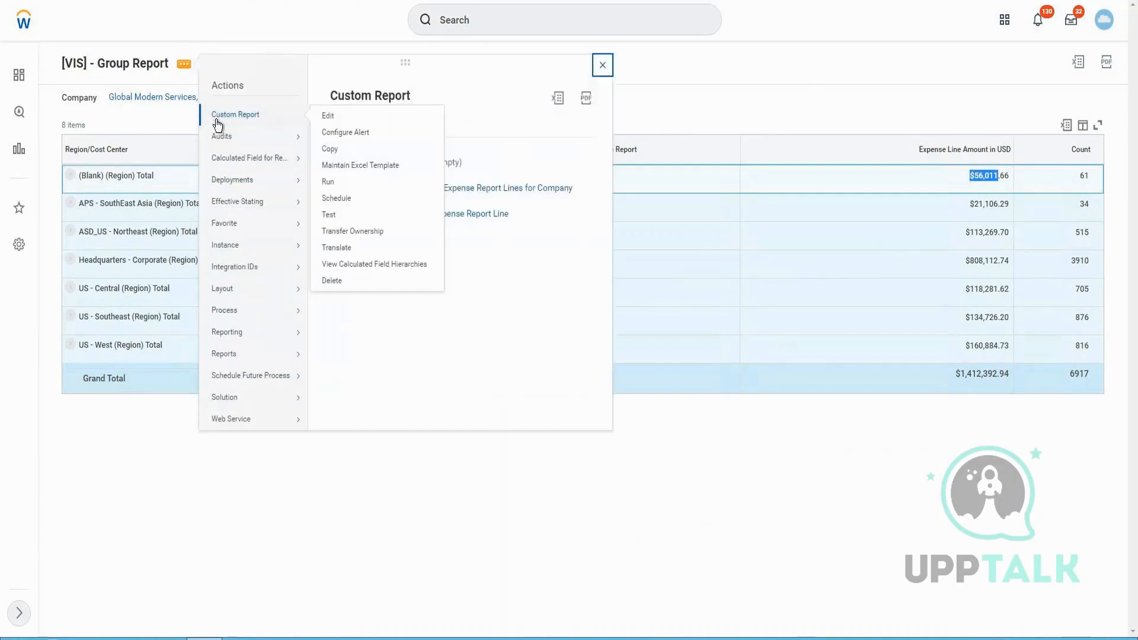
click(335, 123)
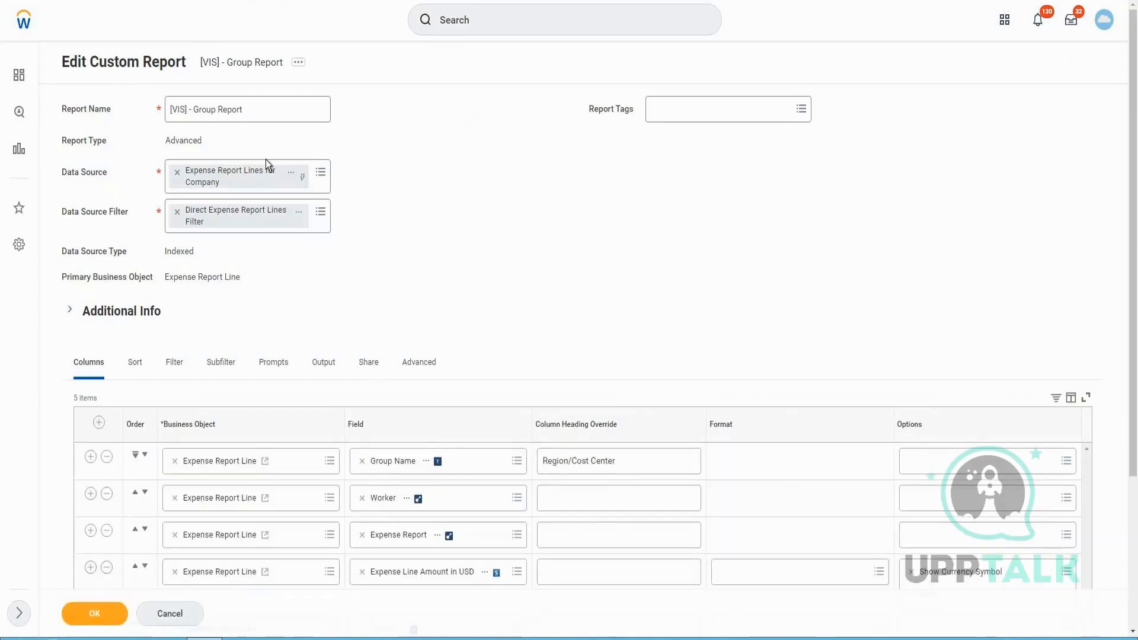
Remove the Show Currency Symbol option from the Expense Line Amount in USD column and delete the Count column
scroll(358, 333, down, 3)
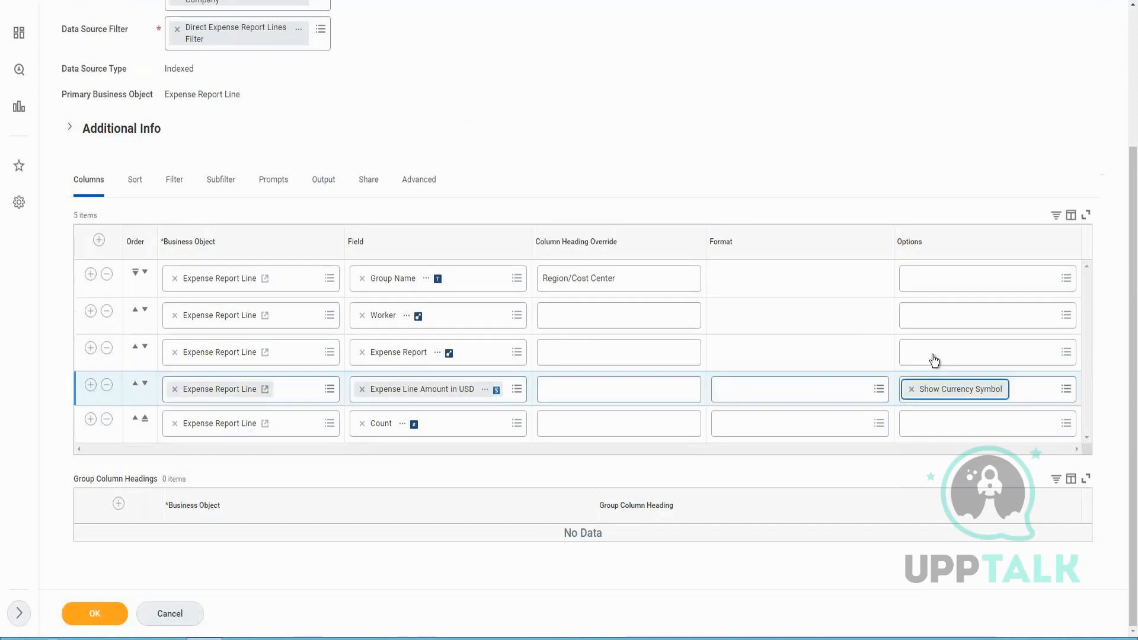
click(911, 389)
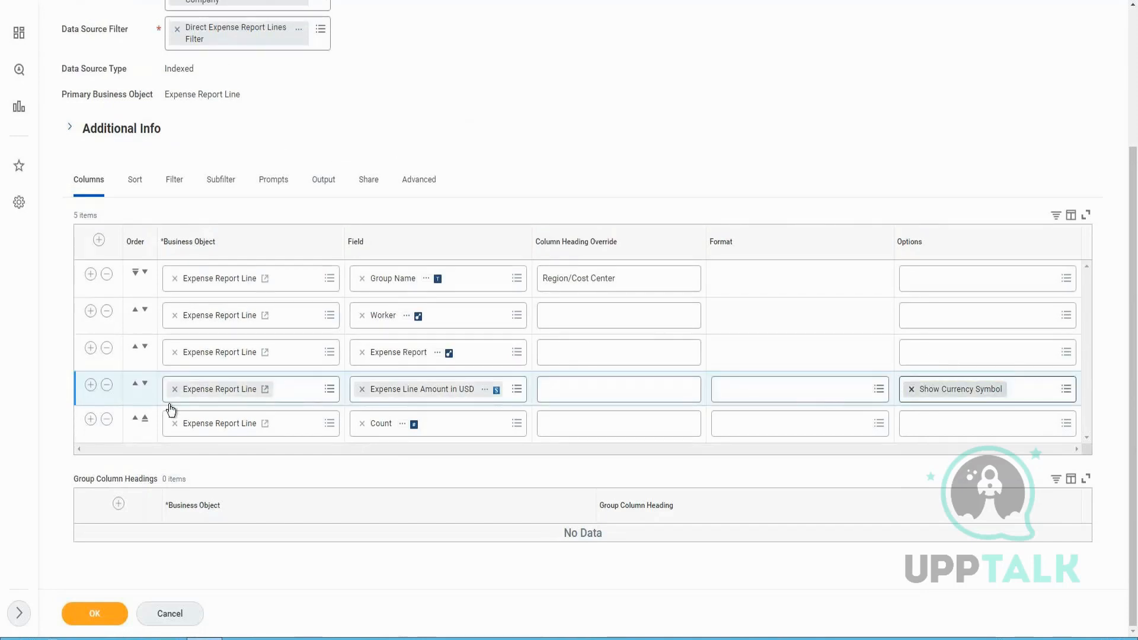
click(107, 419)
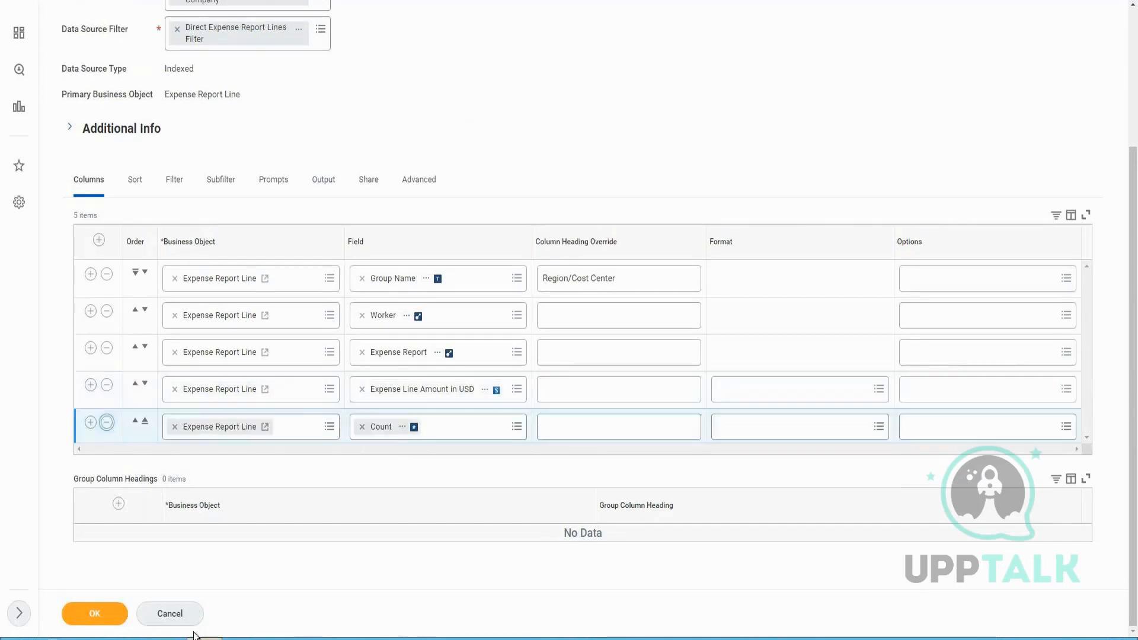
Try to save the edited report and read the error details
click(92, 621)
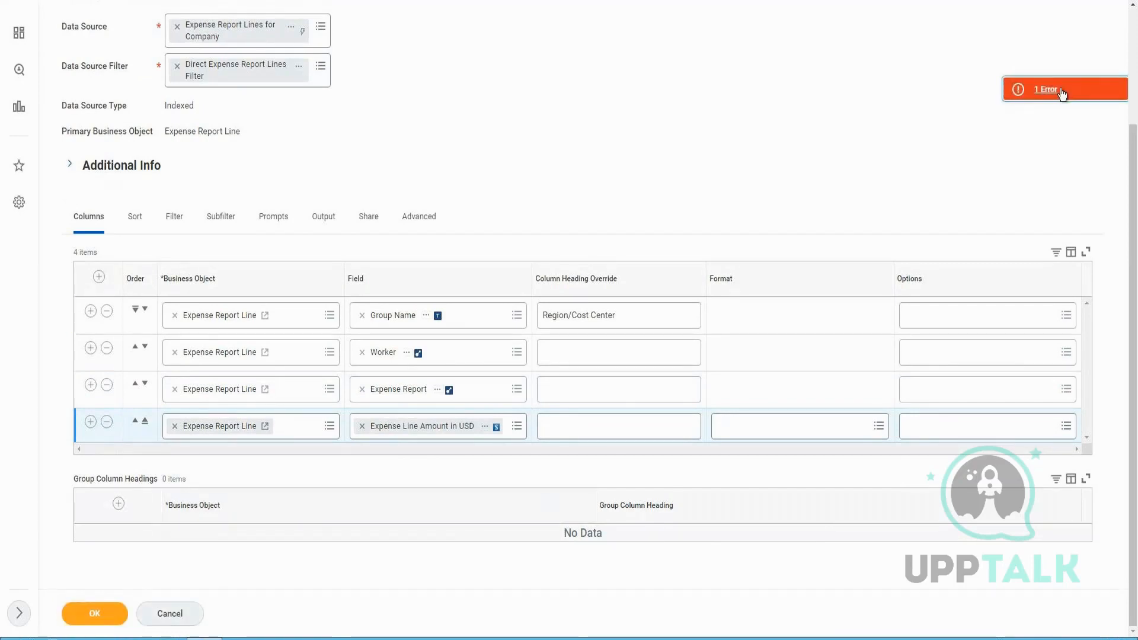
click(1047, 98)
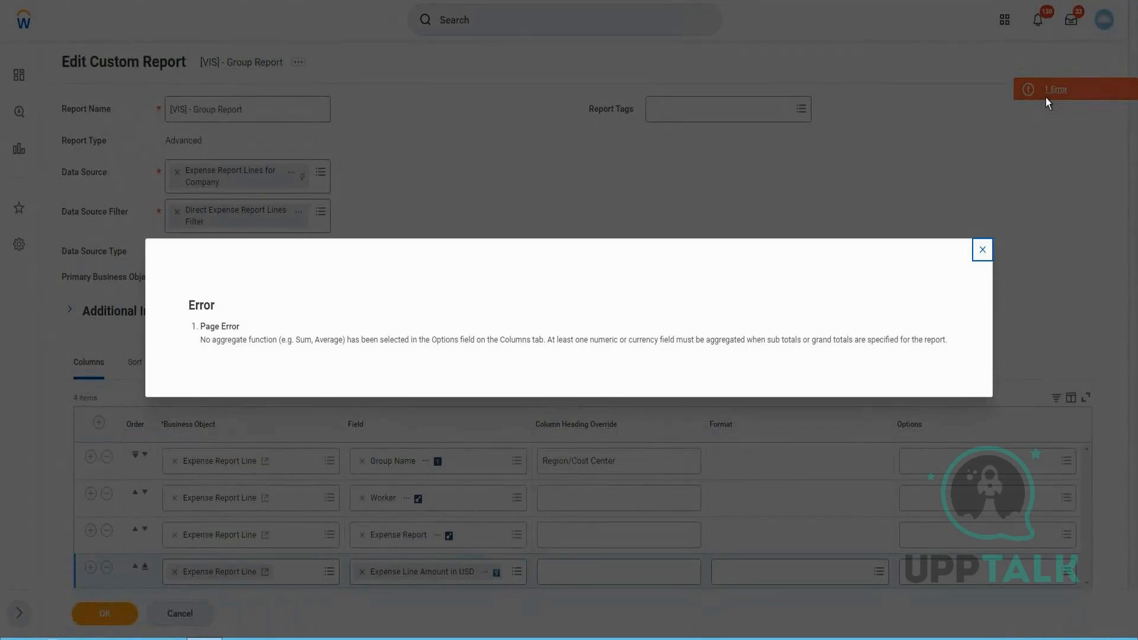
click(982, 249)
Set the Expense Line Amount in USD column's option to Average
click(950, 571)
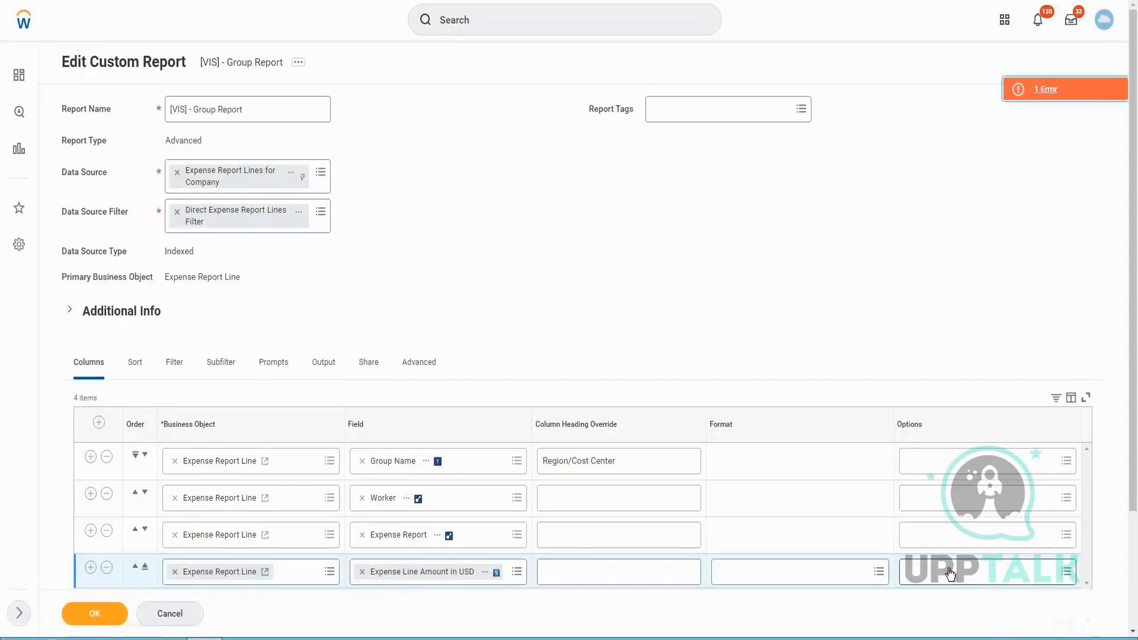
text(Avergae)
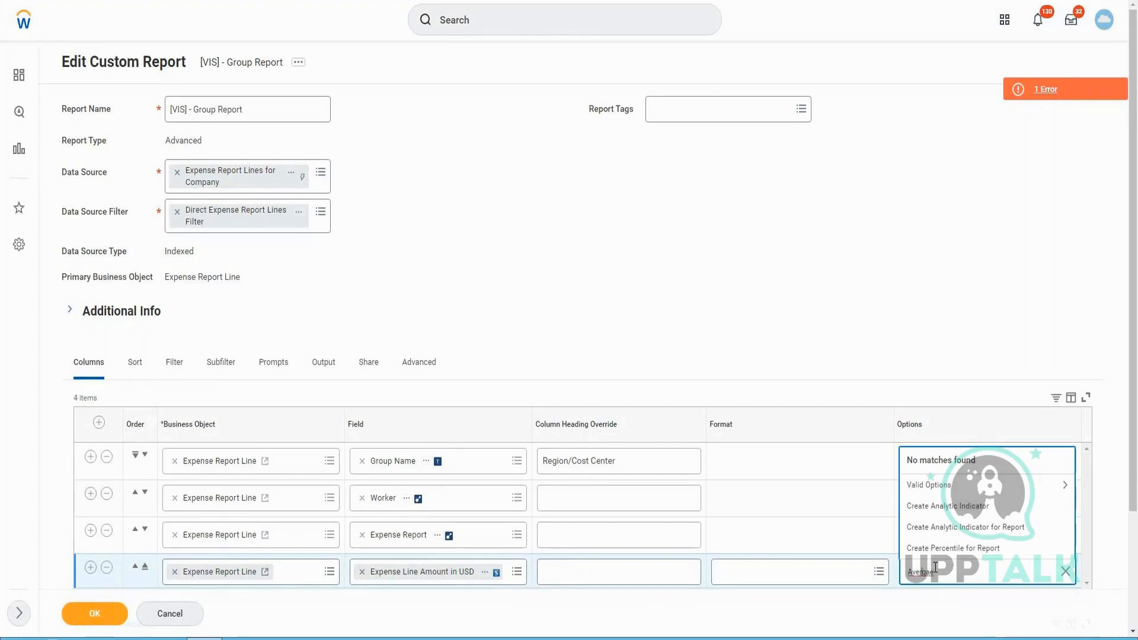
key(BackSpace)
key(BackSpace)
key(BackSpace)
text(age)
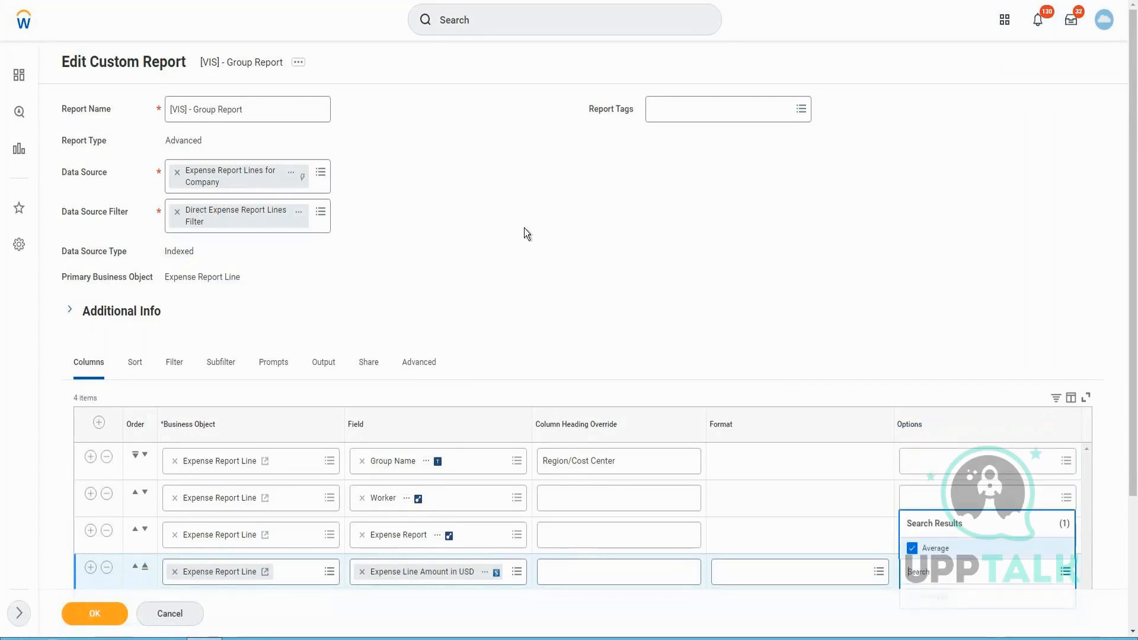
scroll(366, 350, down, 3)
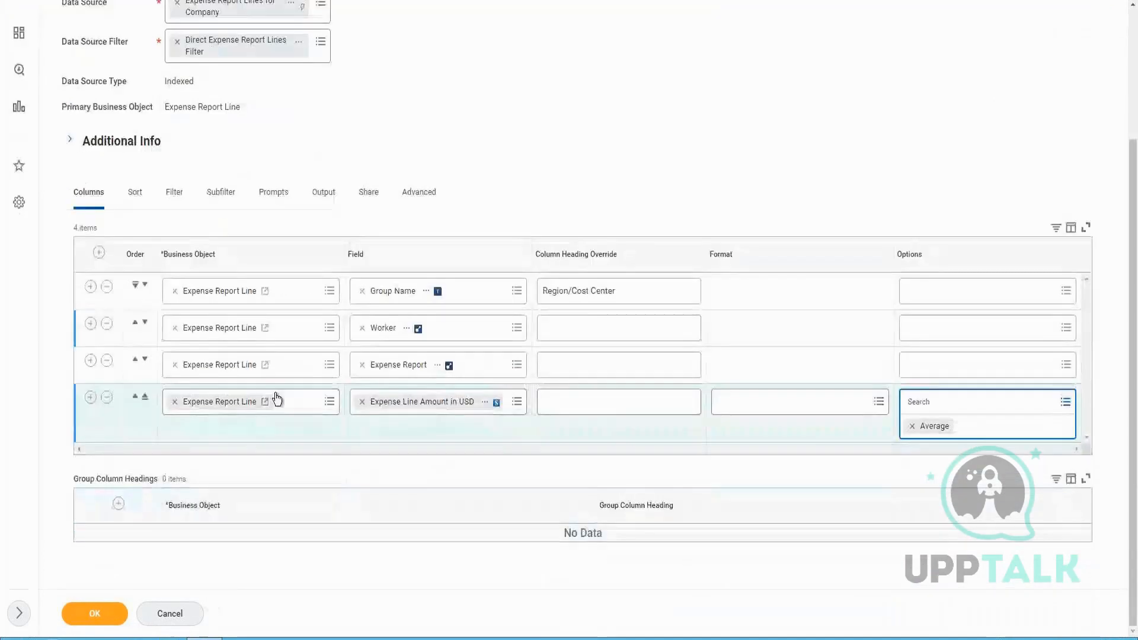
Add a new column below using Expense Line Amount in USD as its field
click(90, 397)
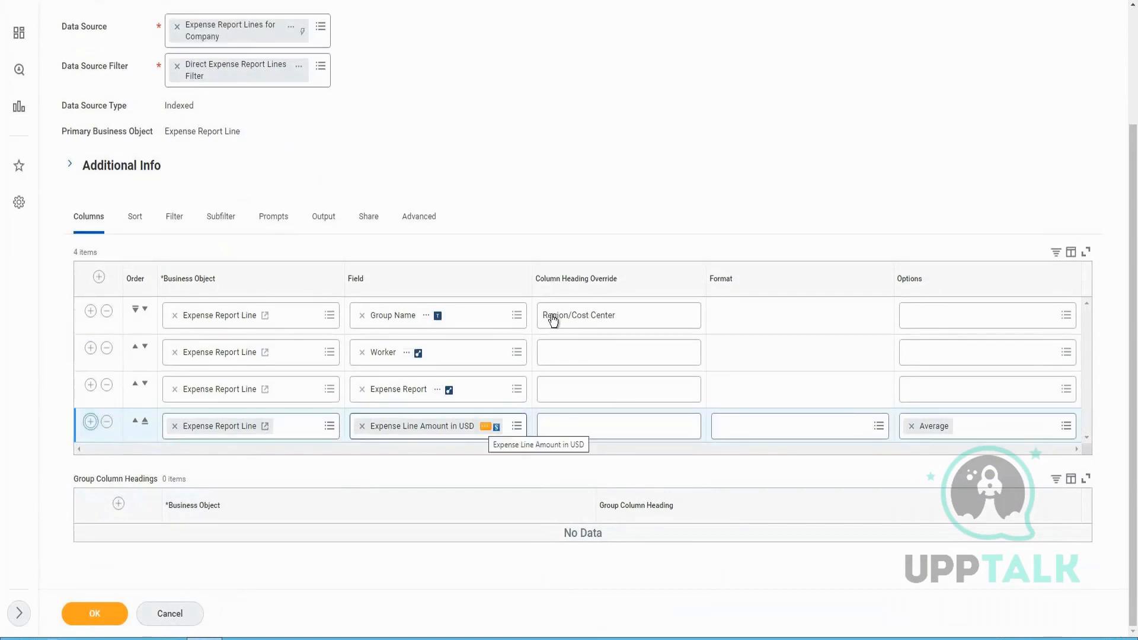
scroll(462, 432, down, 1)
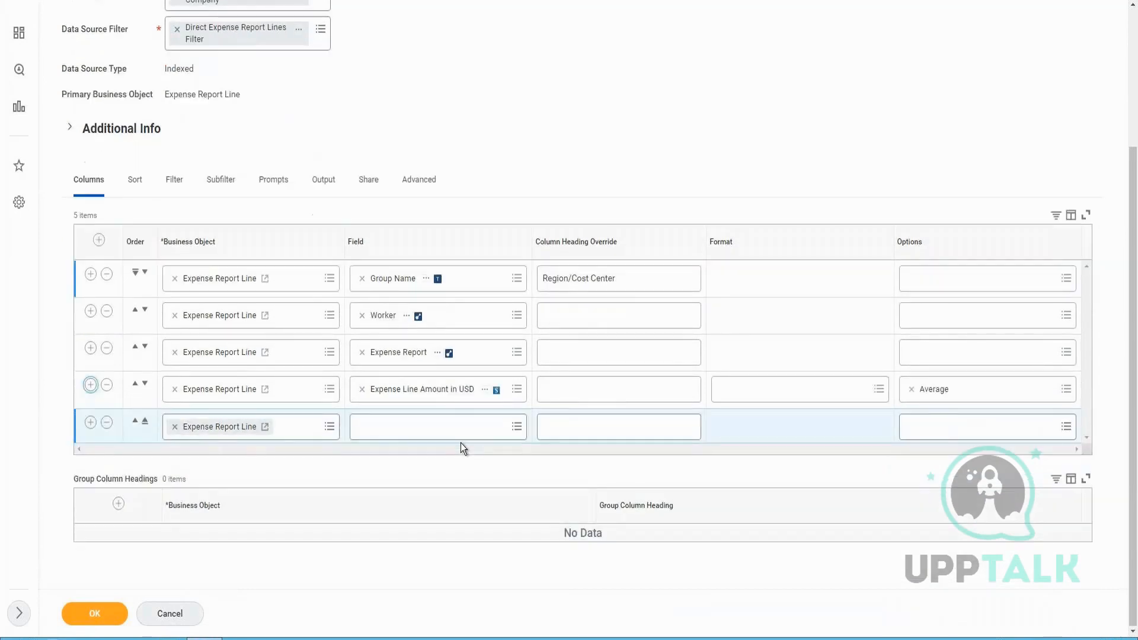
click(485, 390)
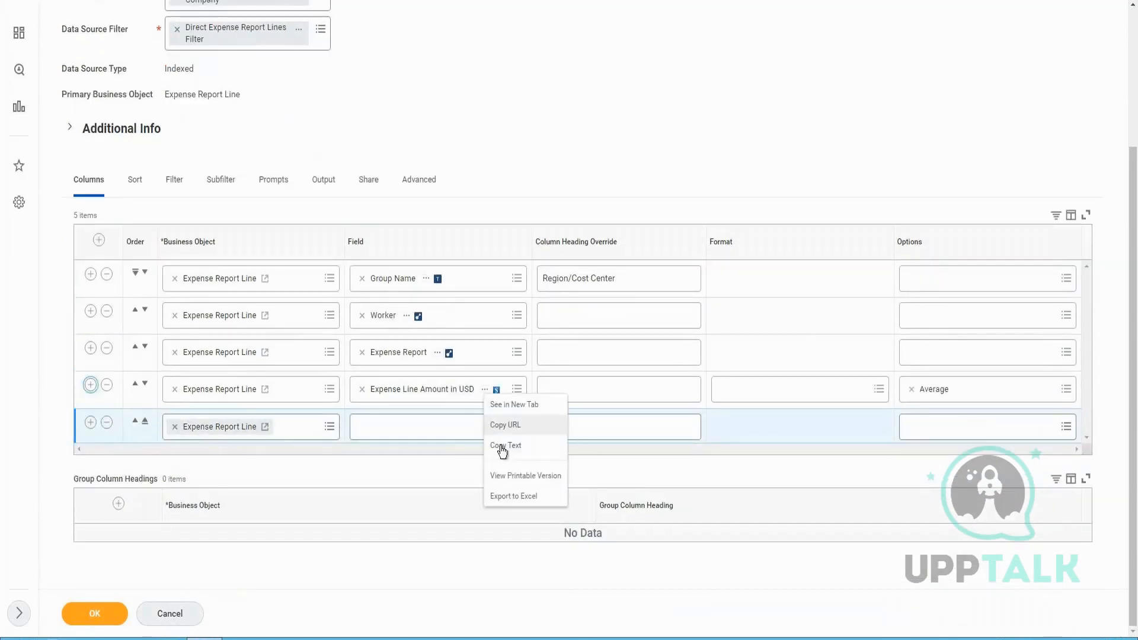
click(409, 438)
text(Expense Line Amount in USD)
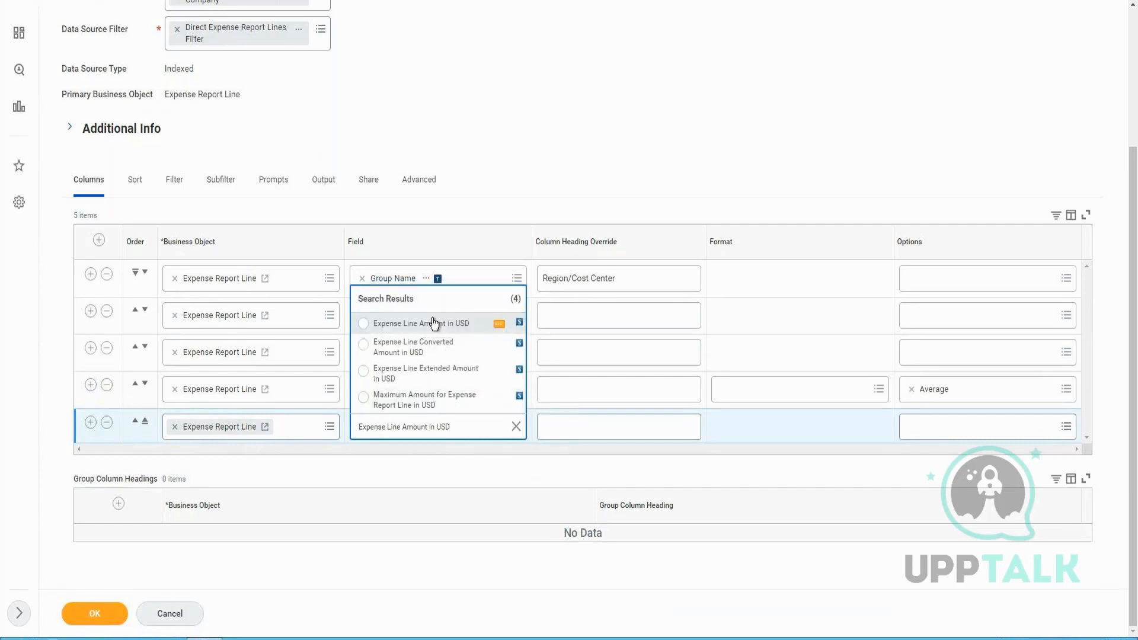
click(458, 335)
Set the new Expense Line Amount in USD column's option to Maximum and save the report
click(997, 431)
text(max)
key(Return)
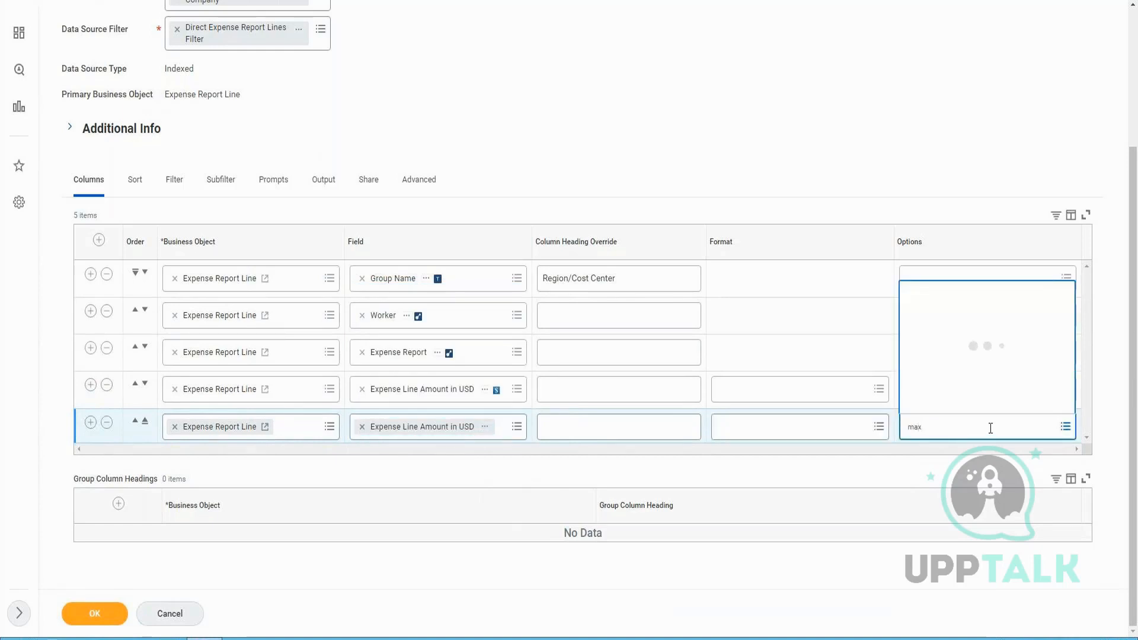
click(93, 616)
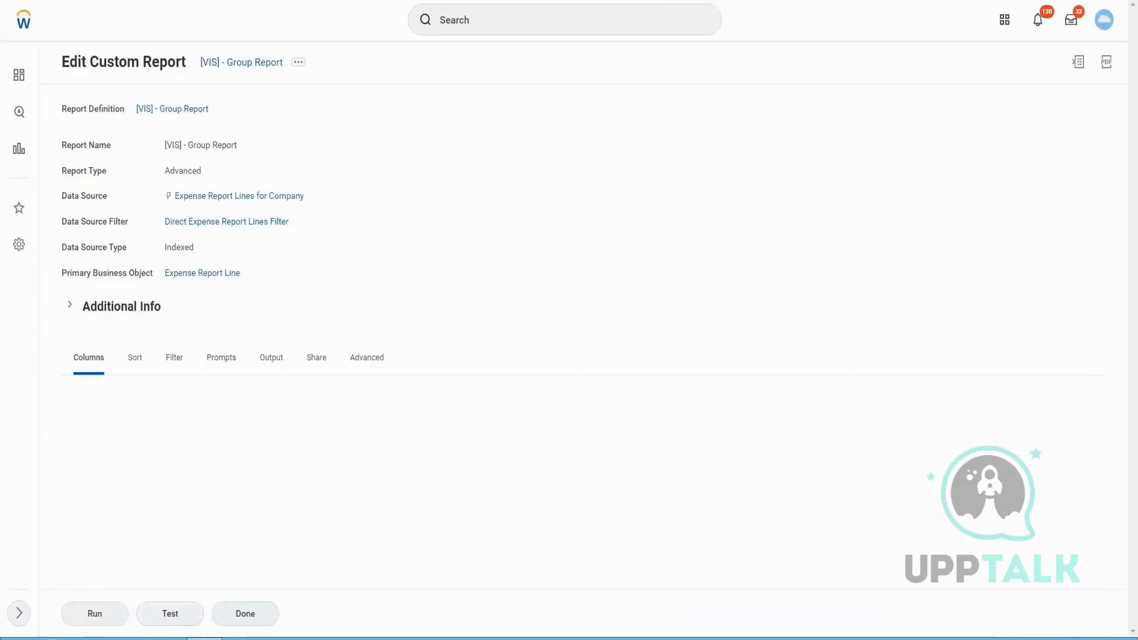
Run the report for the company Global Modern Services, Inc. (USA)
click(95, 614)
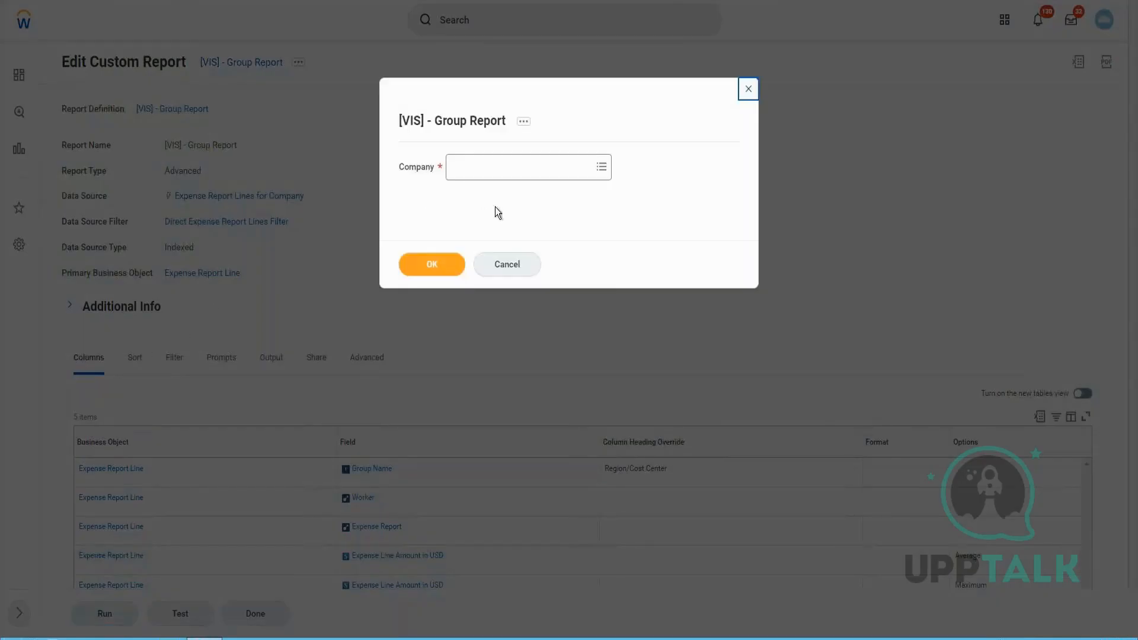
click(509, 171)
text(G)
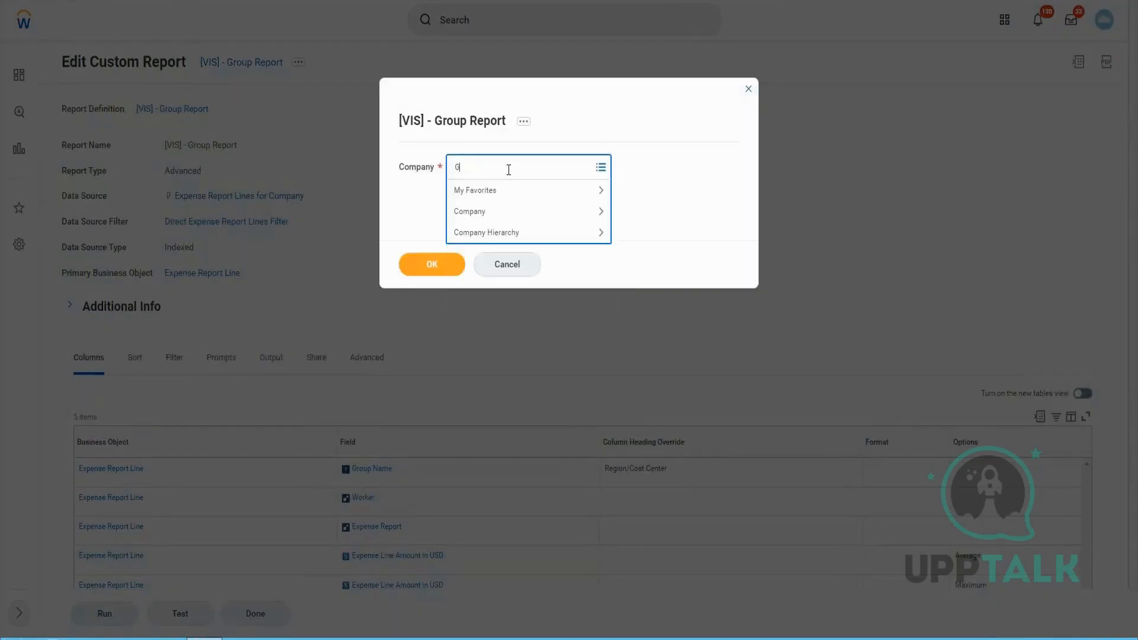
text(MS USA)
key(Return)
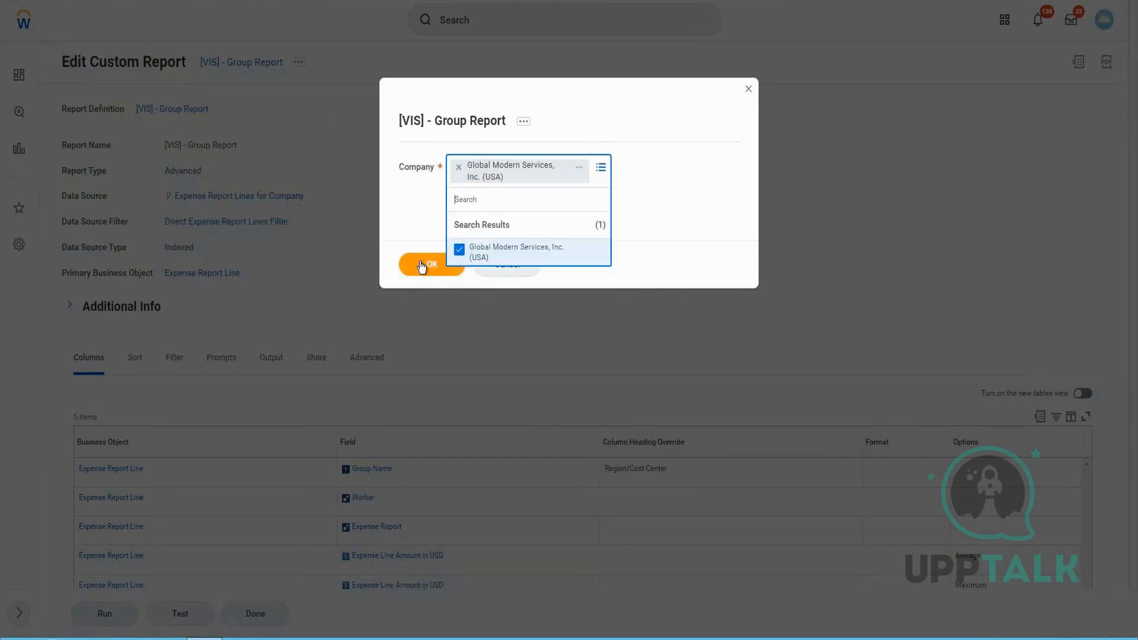
click(422, 265)
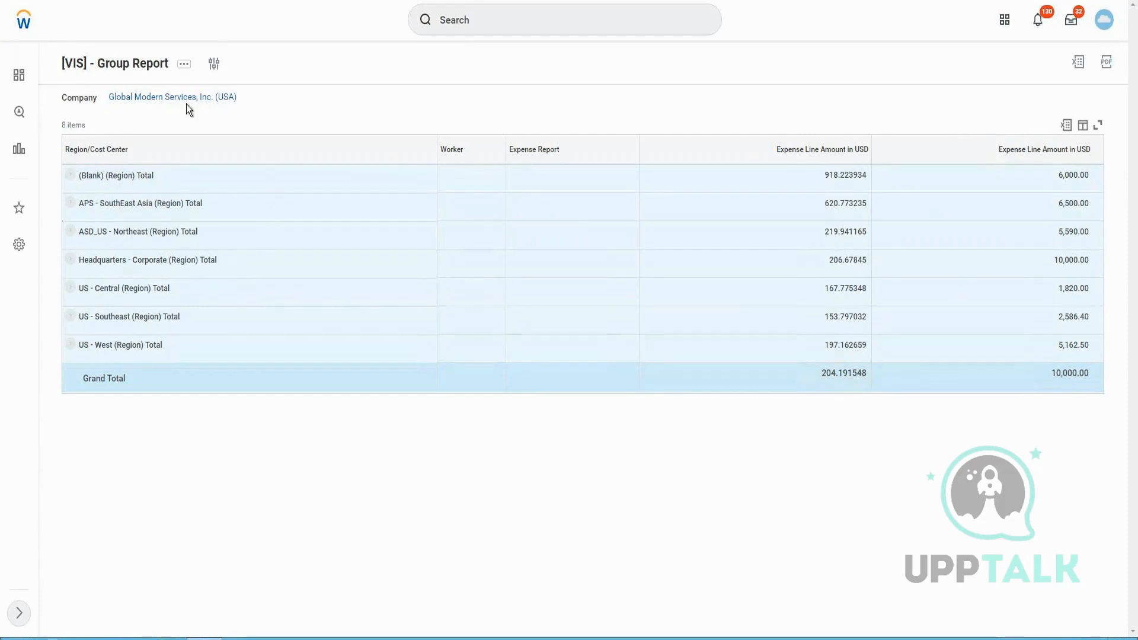
Open the report definition for editing and review its sharing options and report owner on the Share tab
click(181, 66)
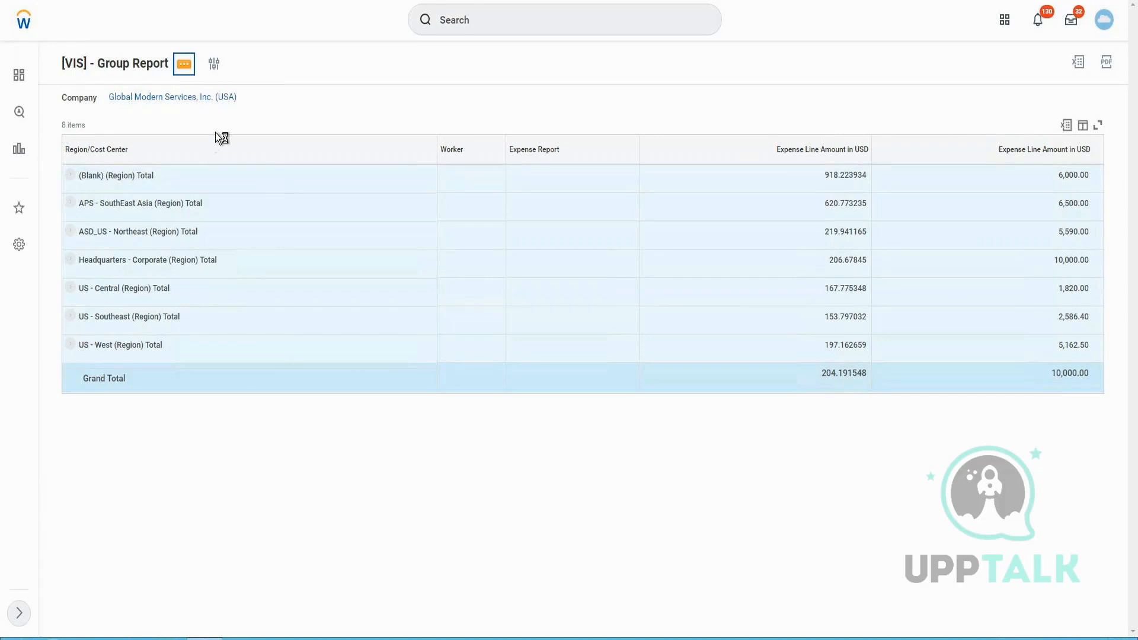
mouse_move(240, 122)
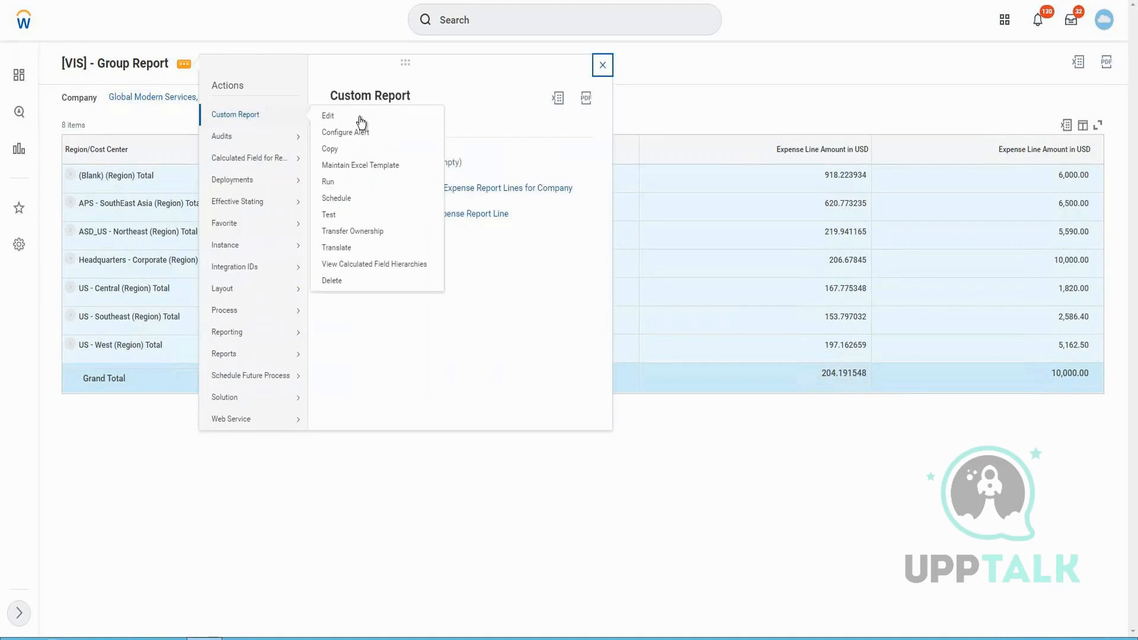
click(336, 123)
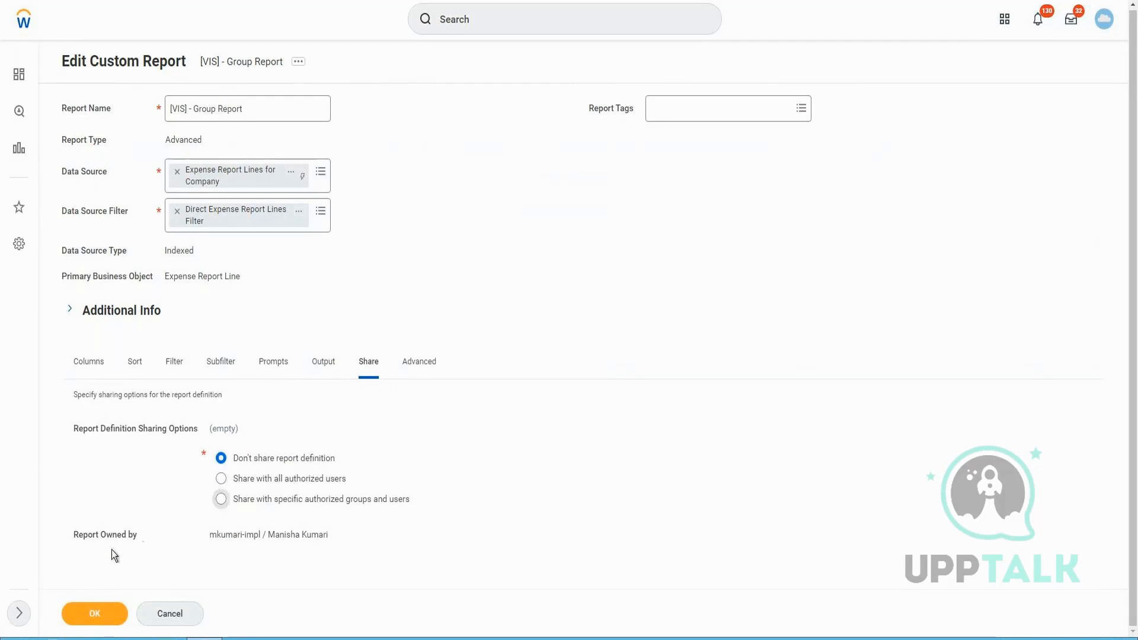
drag(74, 532, 131, 537)
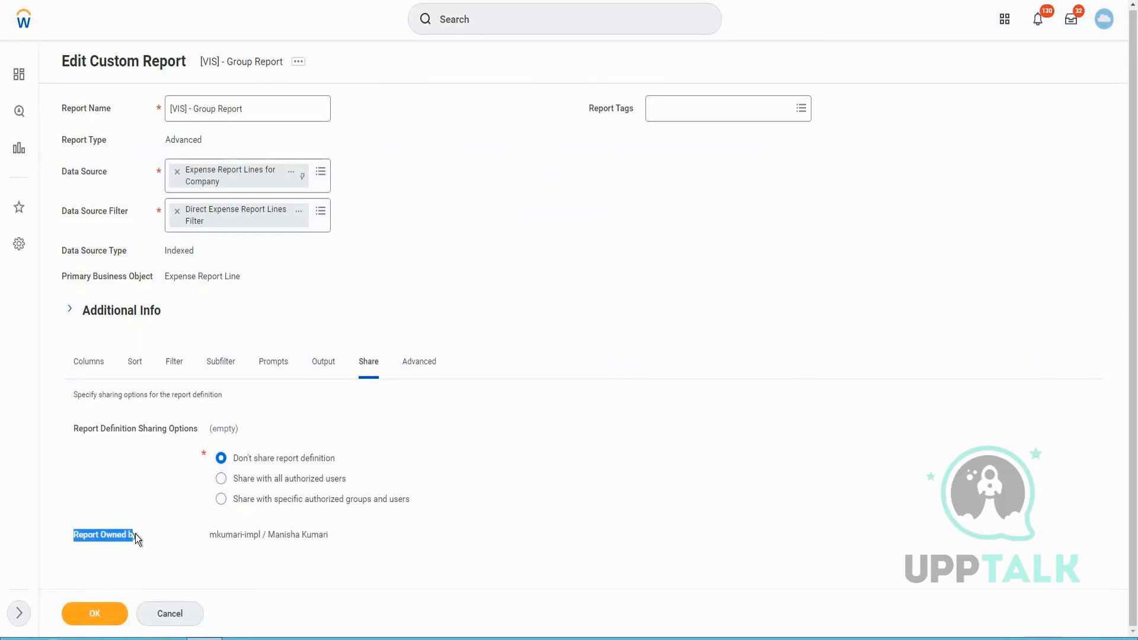
drag(72, 427, 184, 432)
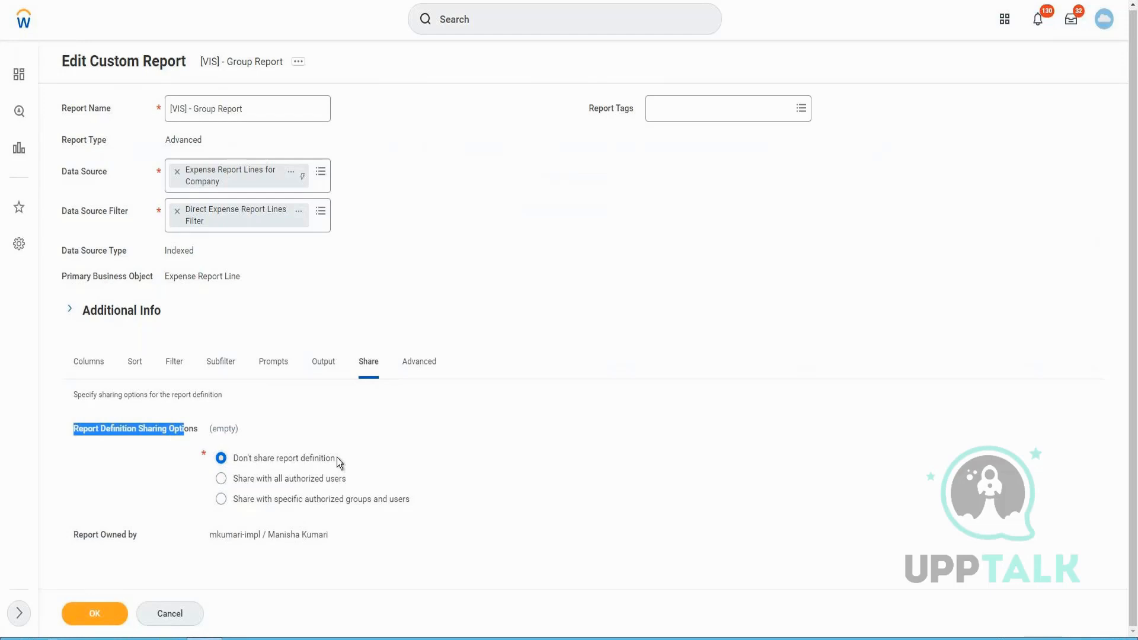
drag(337, 457, 229, 457)
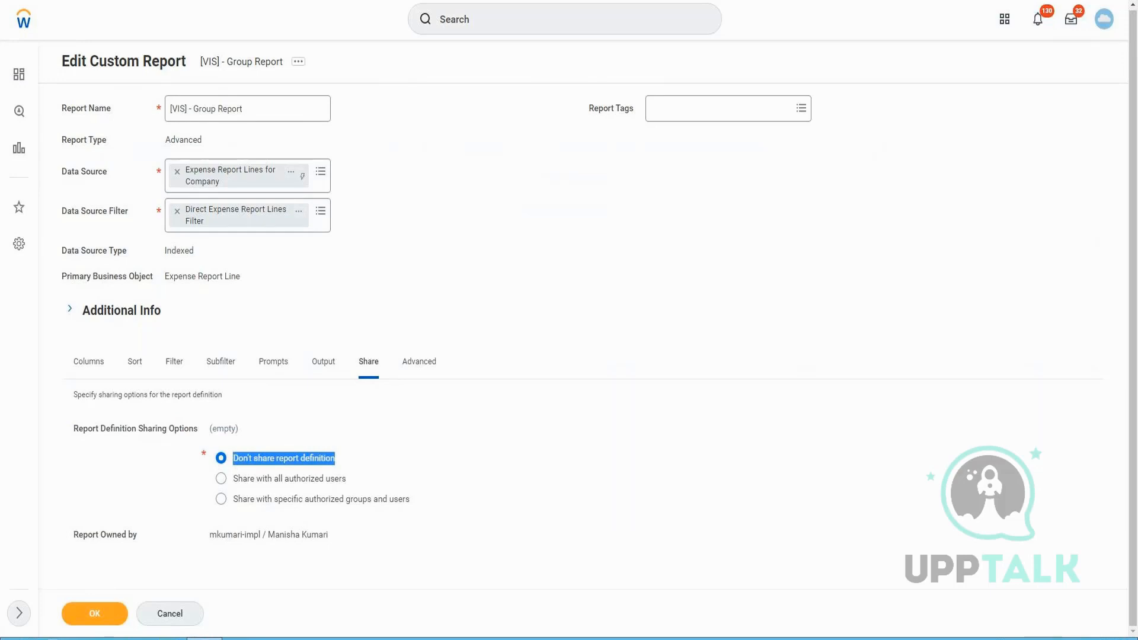
Share the report definition with specific authorized groups and users and open the Authorized Groups field
click(308, 480)
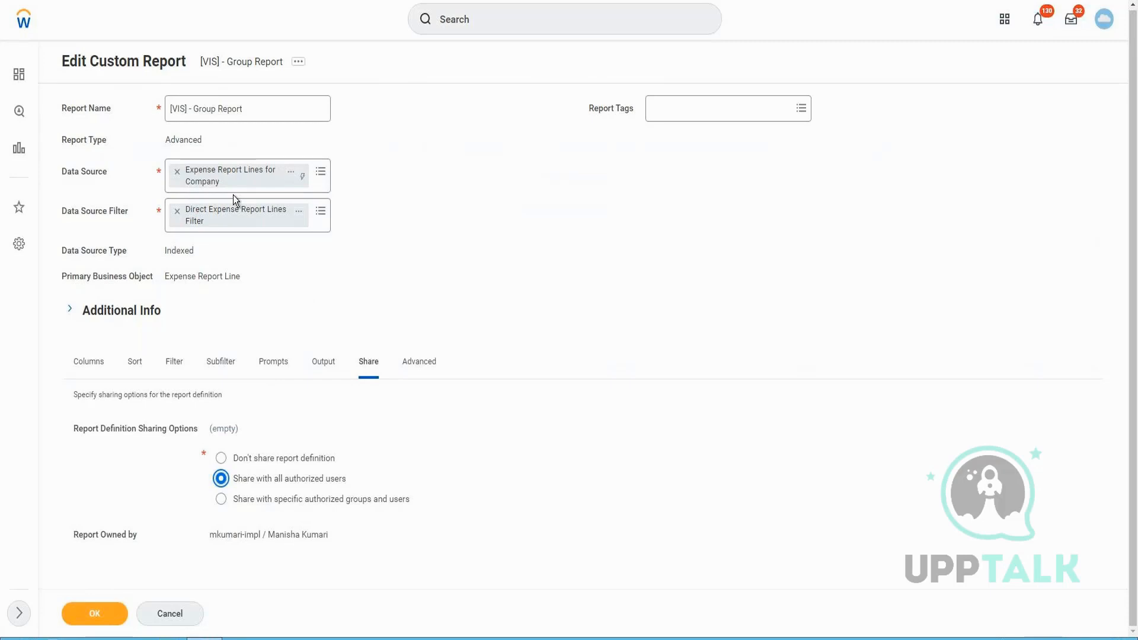
click(358, 501)
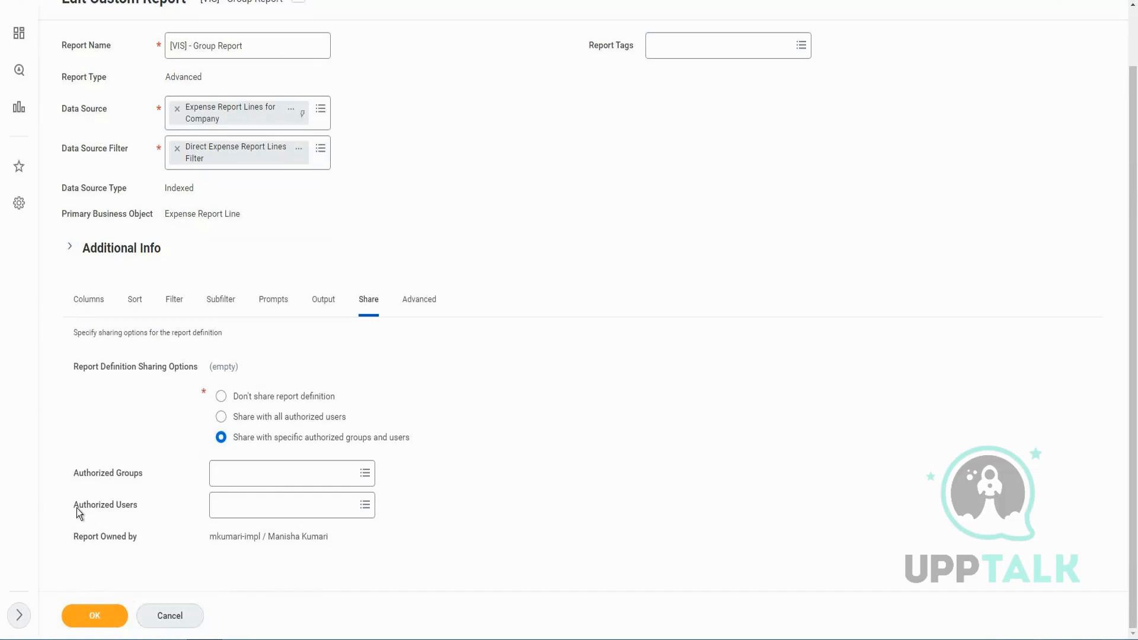
click(268, 472)
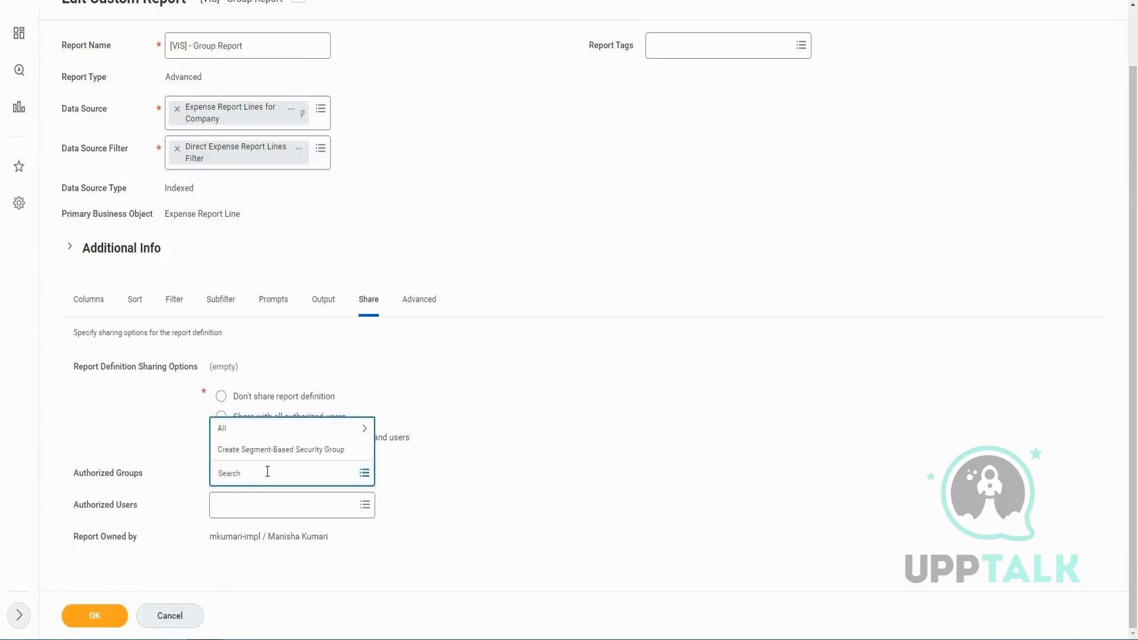
Search authorized groups and add Cash Manager, then remove it again
text(hr pla)
key(BackSpace)
key(BackSpace)
key(BackSpace)
text(artp)
key(Return)
key(ctrl+shift+Left)
key(BackSpace)
text(part)
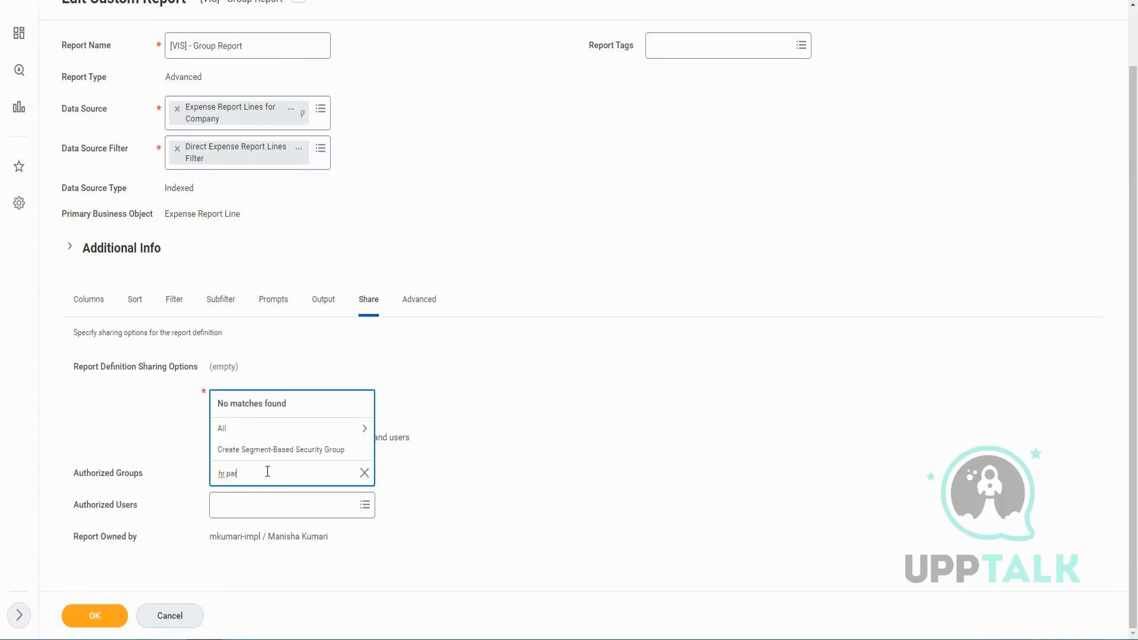
key(Return)
text(fin)
key(Return)
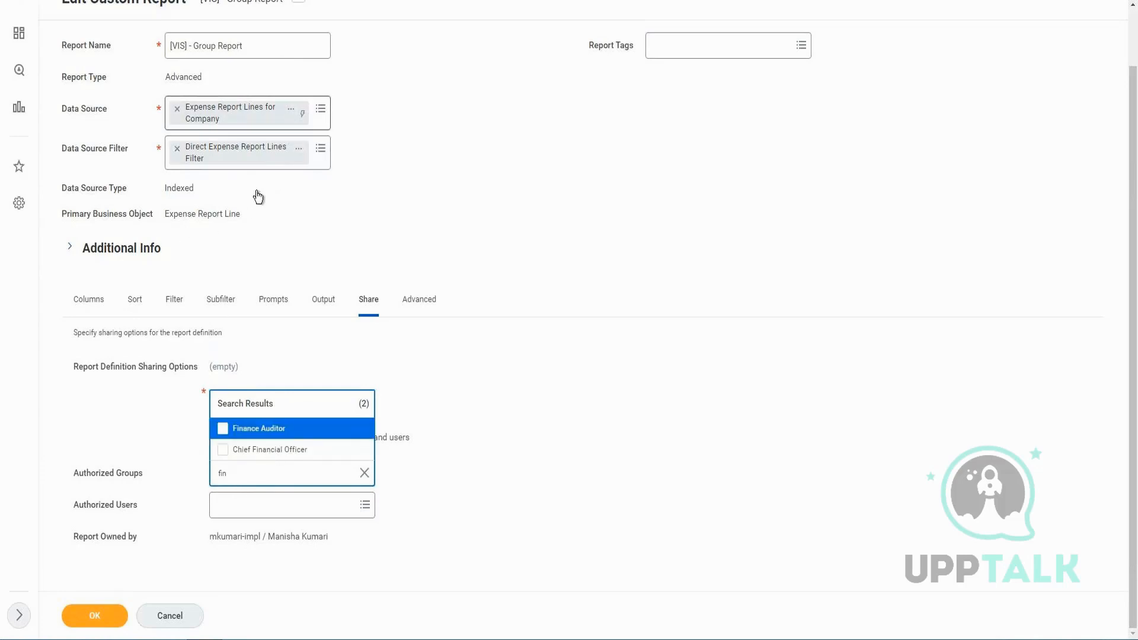
triple_click(274, 472)
text(manager)
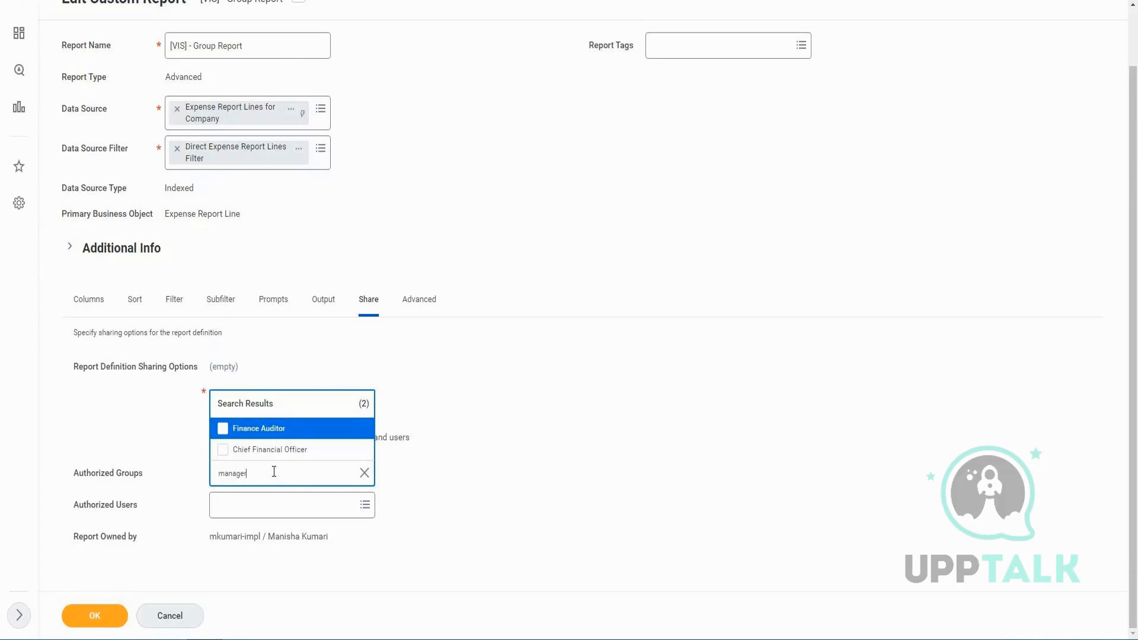
key(Return)
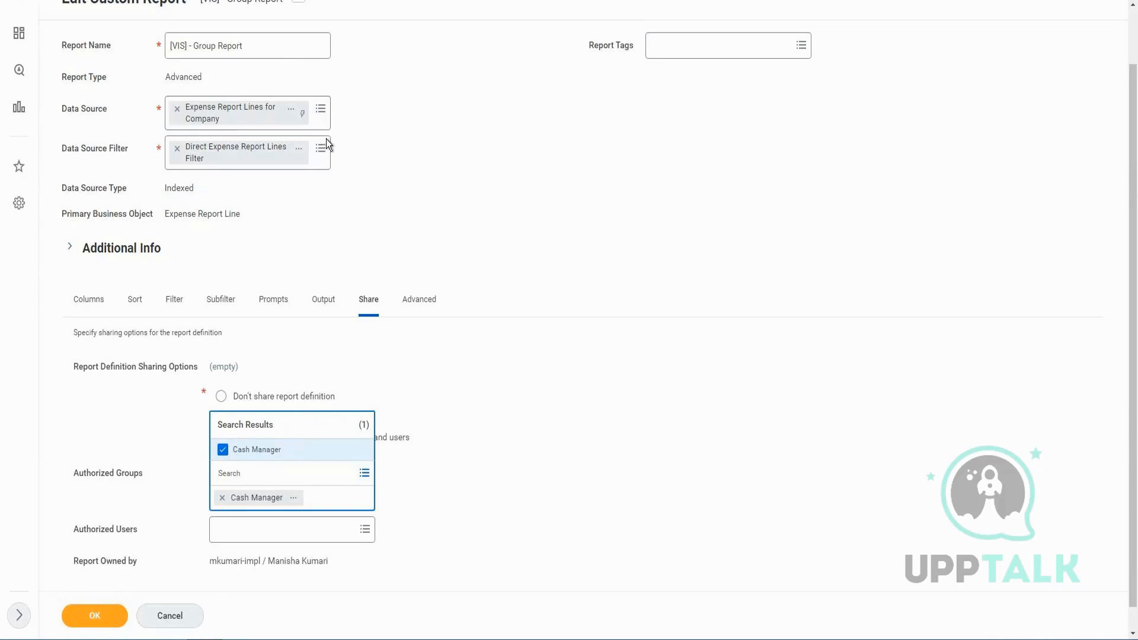
scroll(489, 356, down, 1)
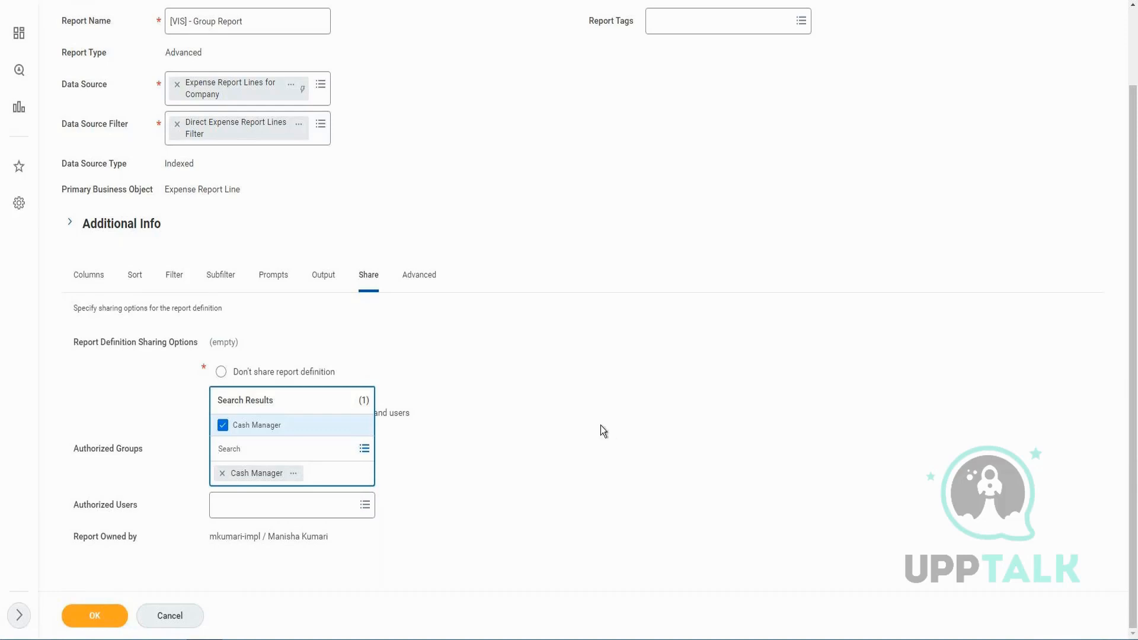
click(225, 475)
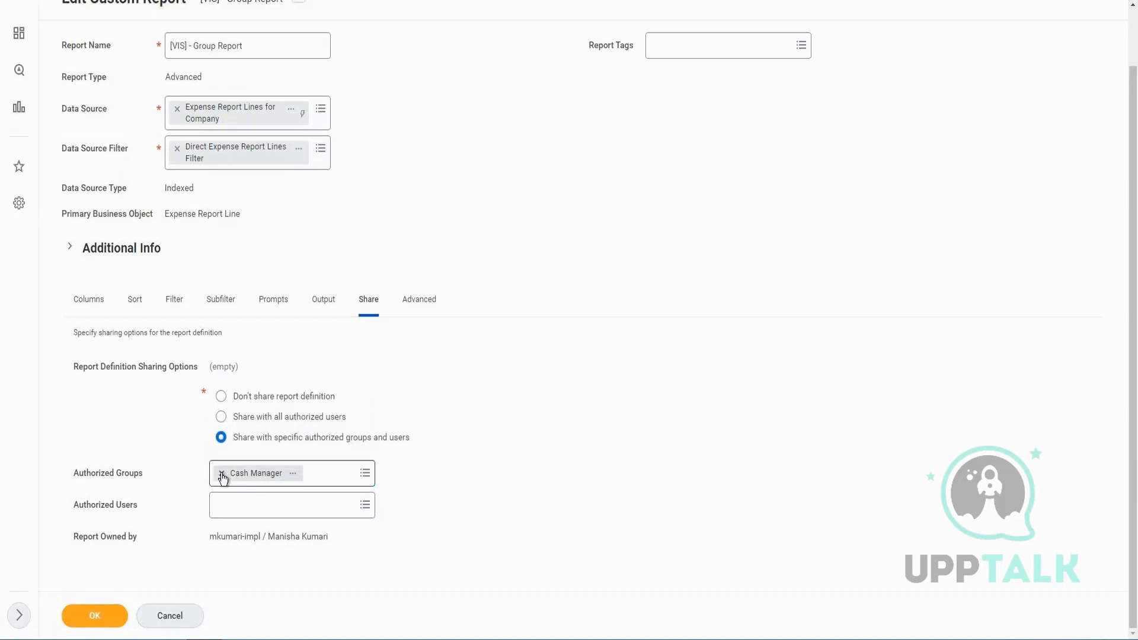
Open the Expense Report Lines for Company data source in a new tab and expand its full security groups list
click(297, 121)
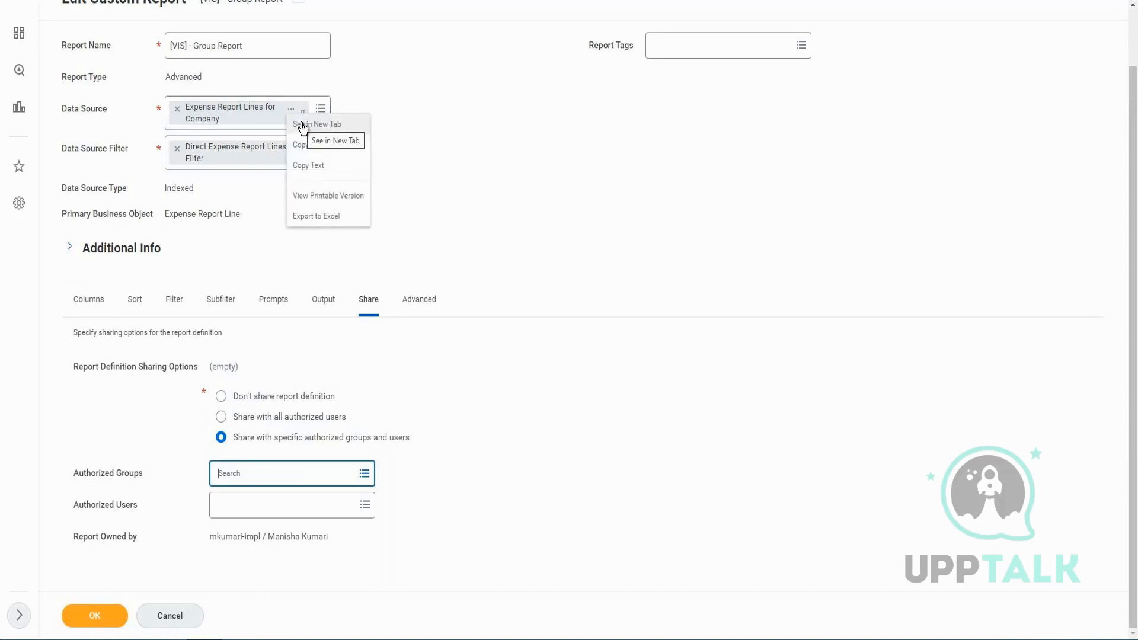
click(302, 124)
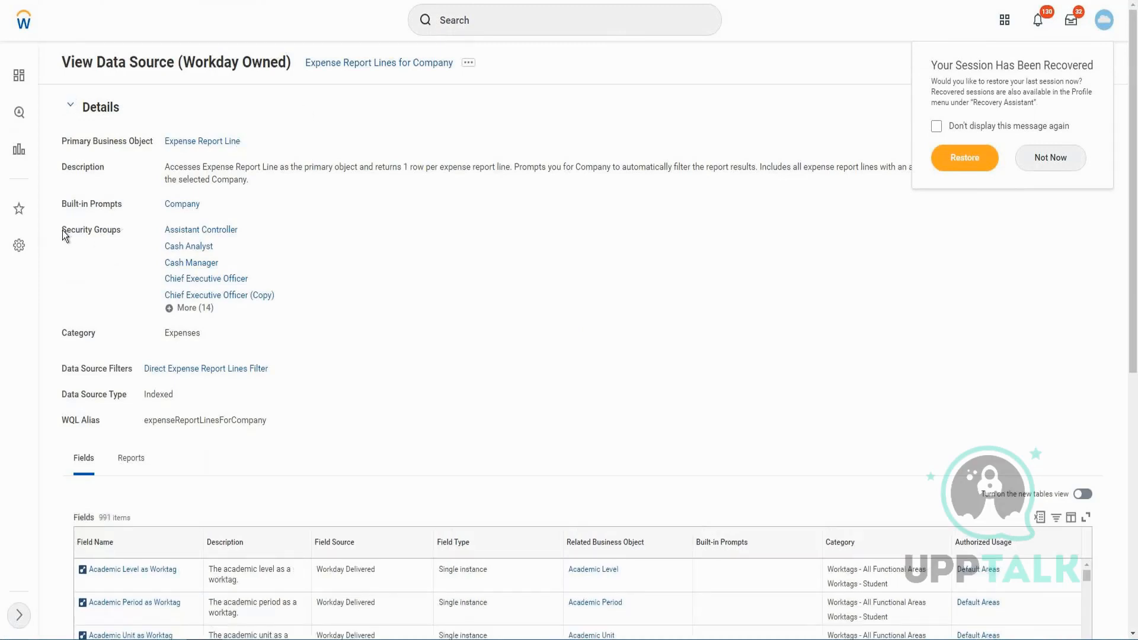
drag(62, 230, 120, 230)
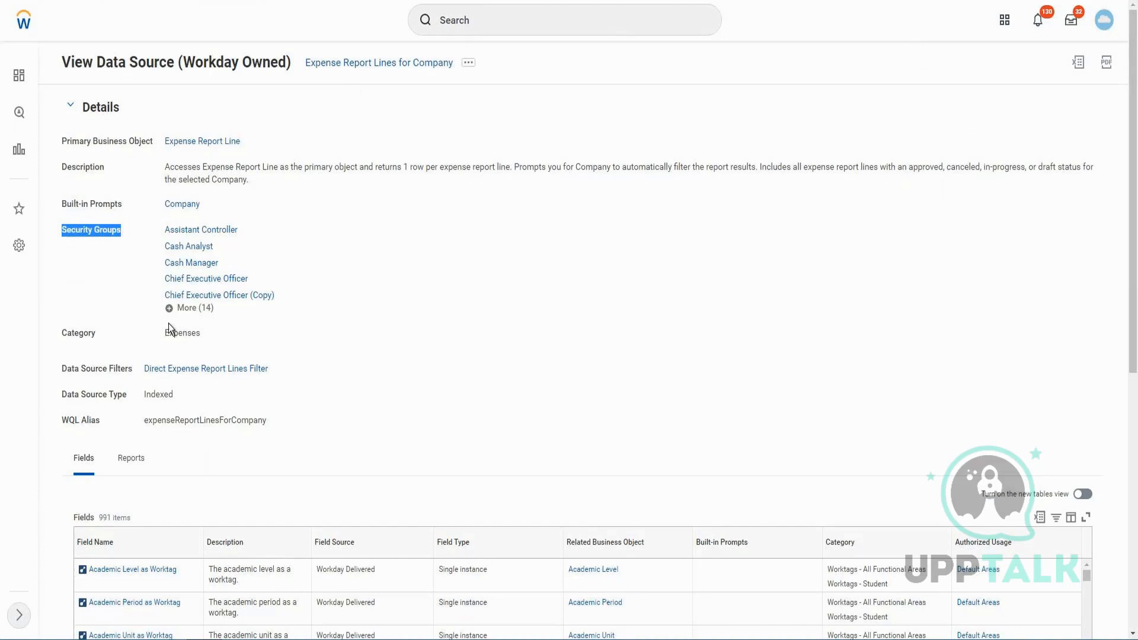
click(199, 309)
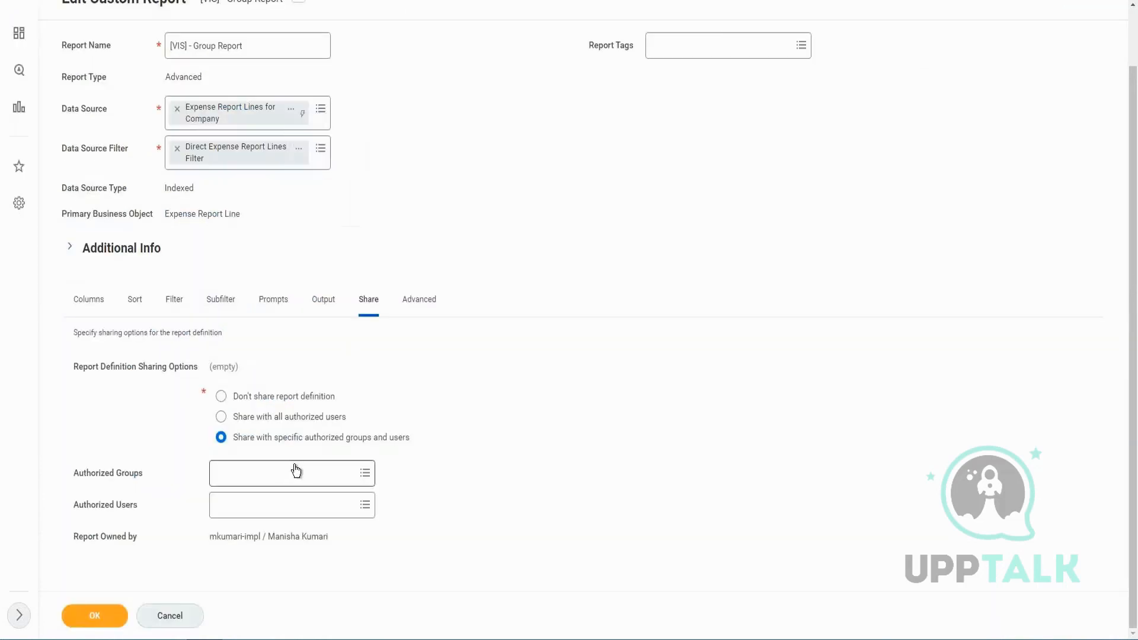
Search the Authorized Groups for an integration administrator group
click(296, 471)
text(inetgra)
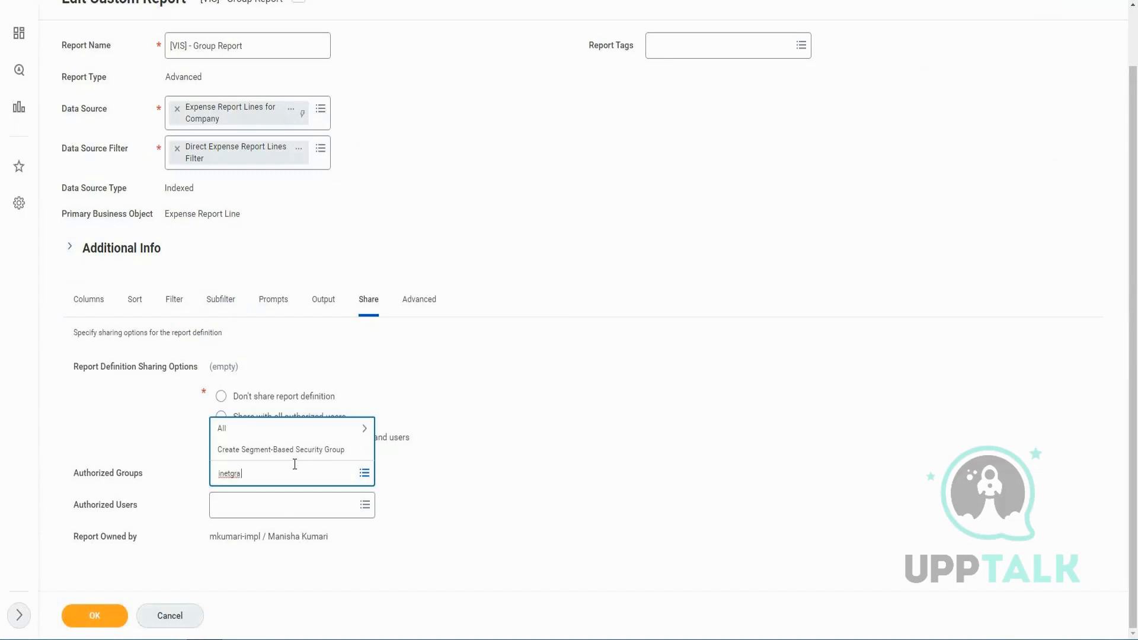
key(Left)
key(Left)
key(Left)
key(Left)
key(BackSpace)
key(Right)
text(e)
key(End)
text(admin)
key(Return)
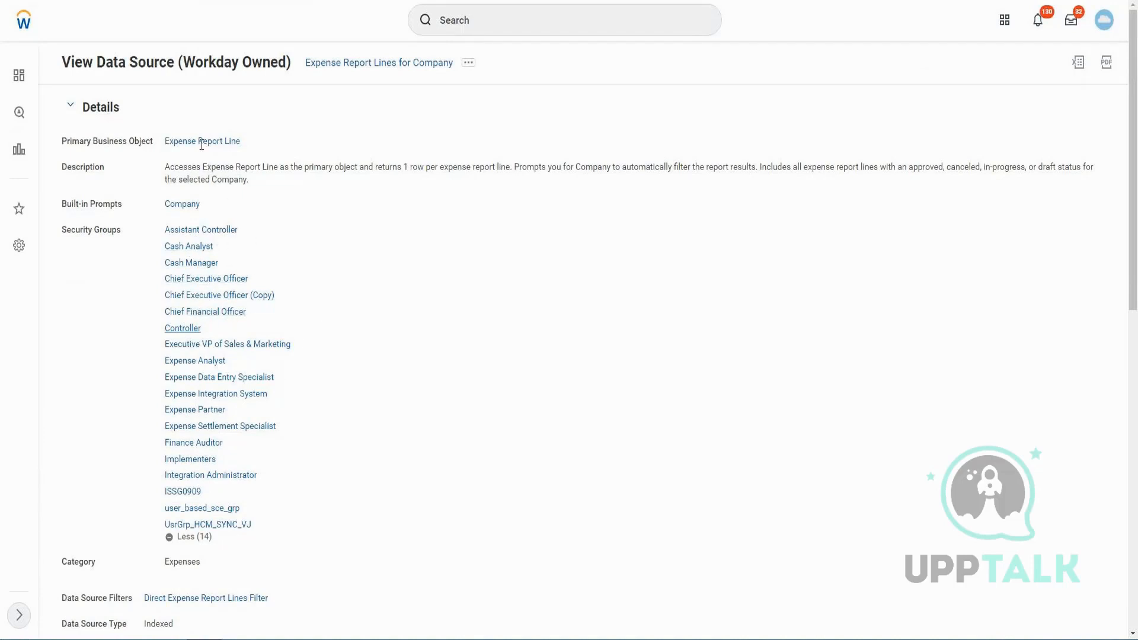
Open the security view for the Expense Report Lines for Company data source
click(469, 63)
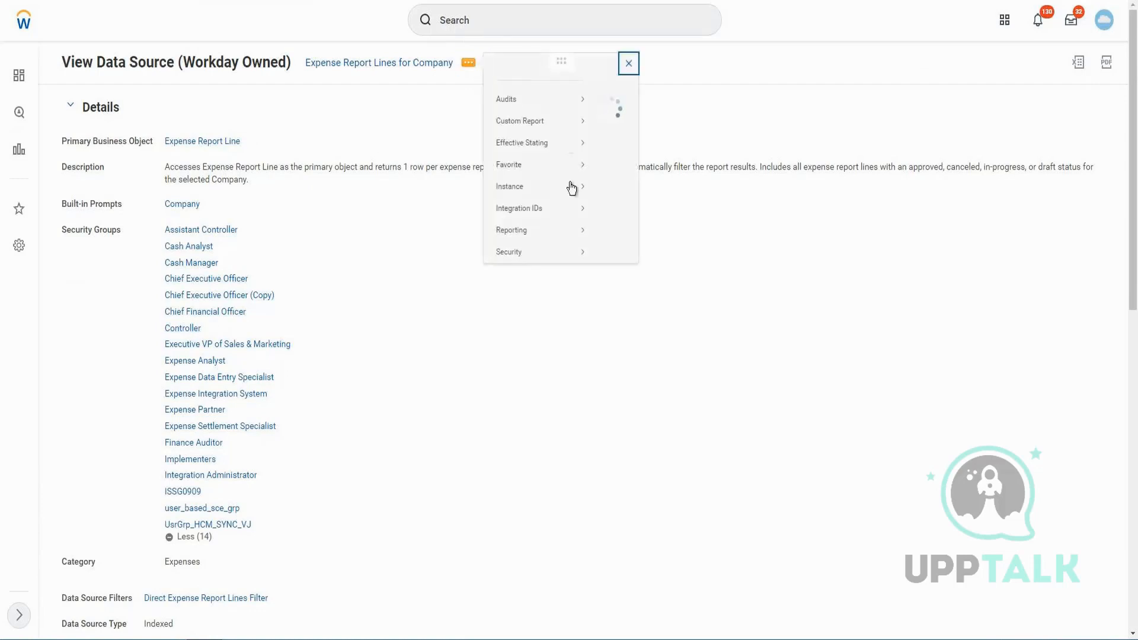
mouse_move(536, 263)
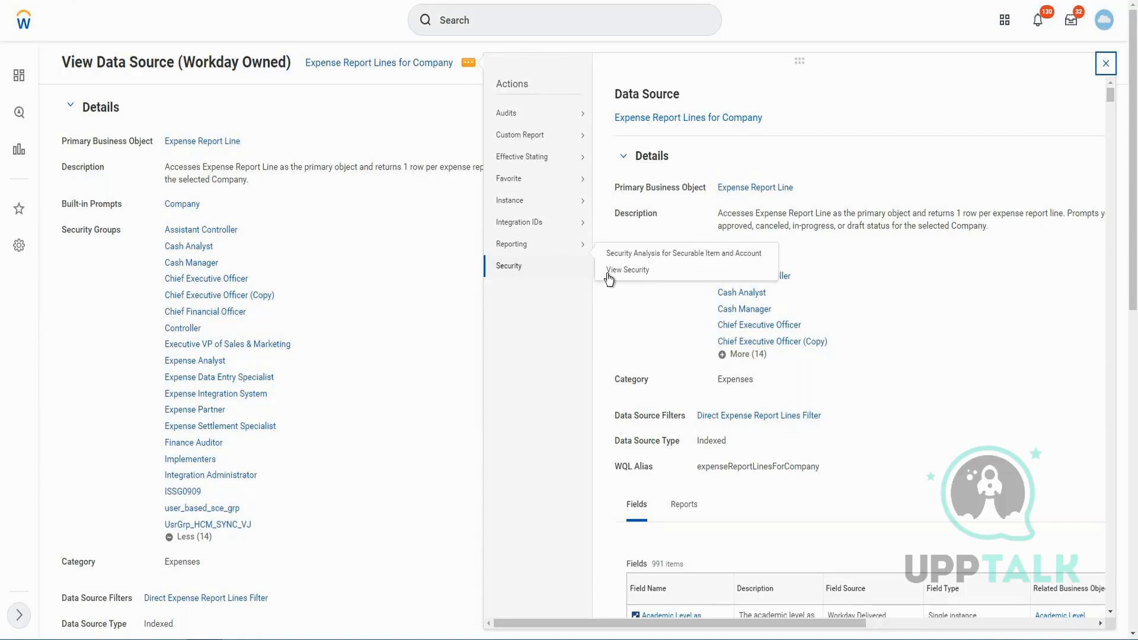
click(735, 268)
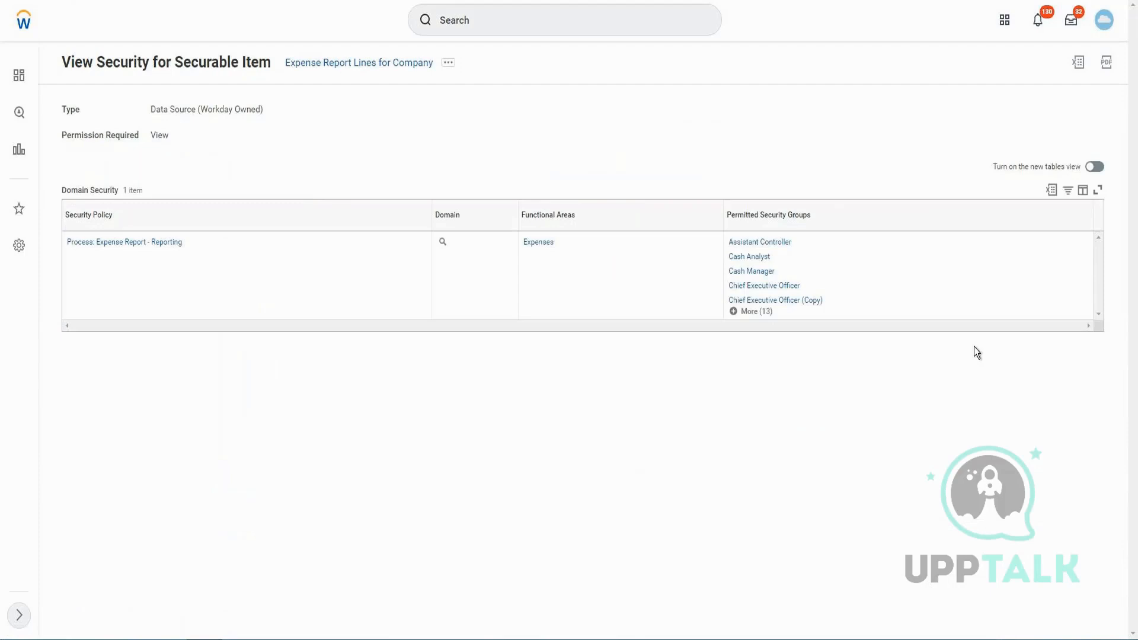
Edit permissions of the Process: Expense Report - Reporting domain, adding HR Partner_LP to the view-only security groups
click(191, 244)
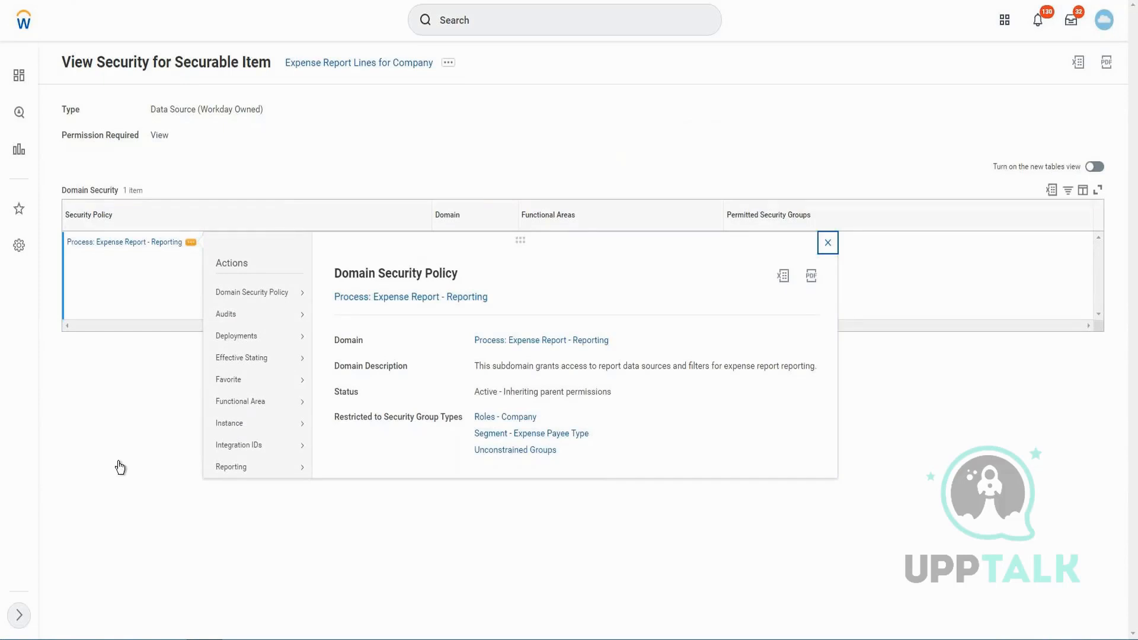
mouse_move(262, 298)
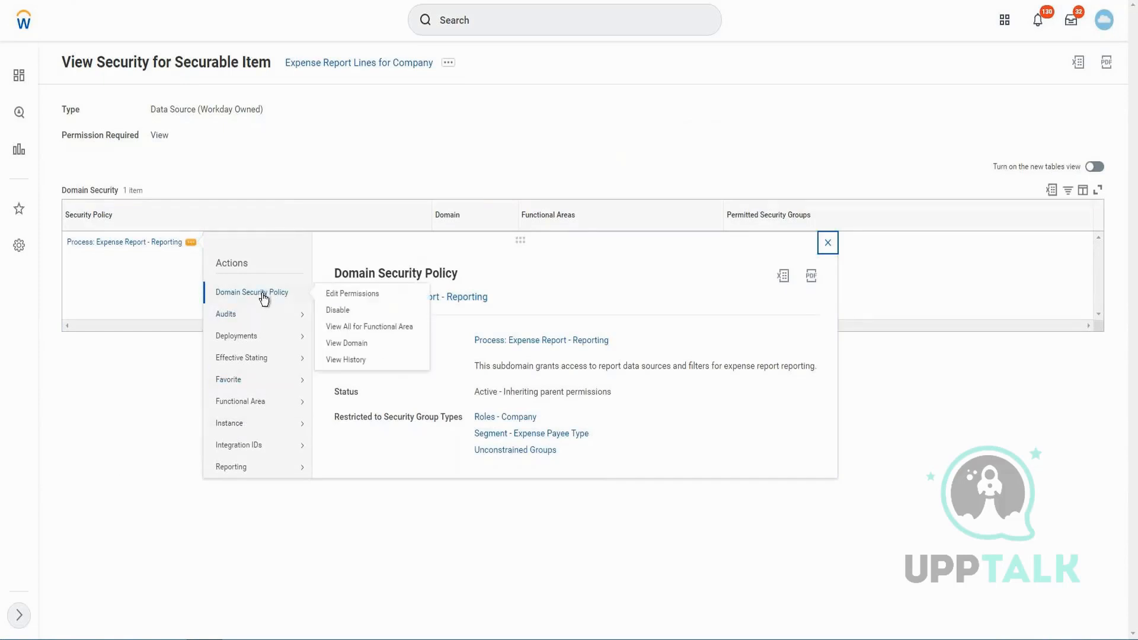
click(347, 296)
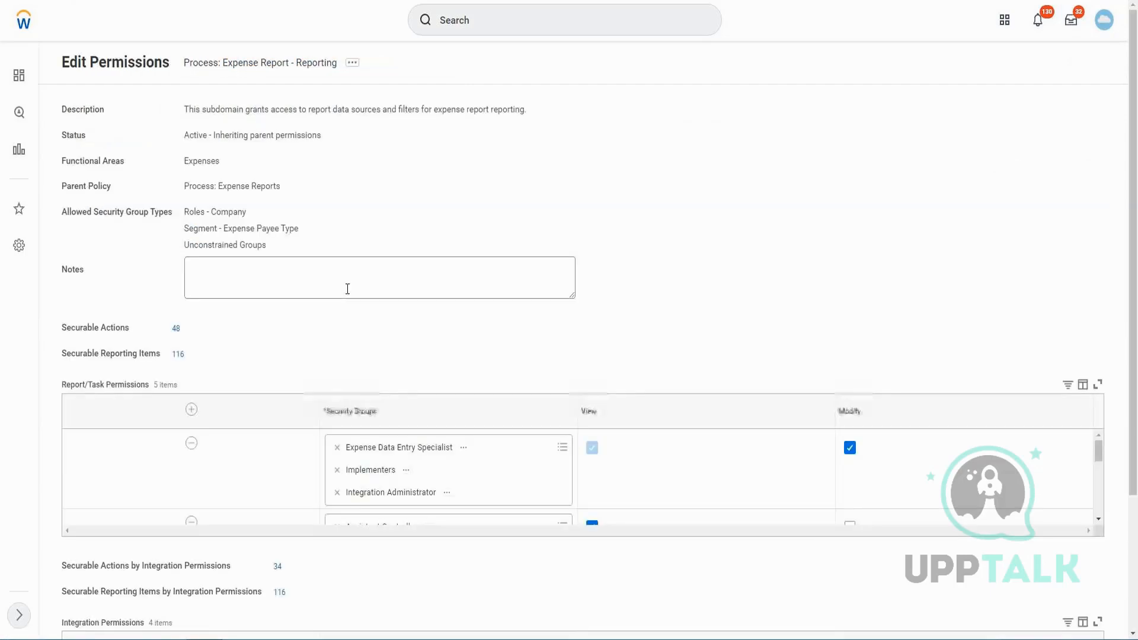
scroll(386, 325, down, 1)
scroll(386, 325, down, 3)
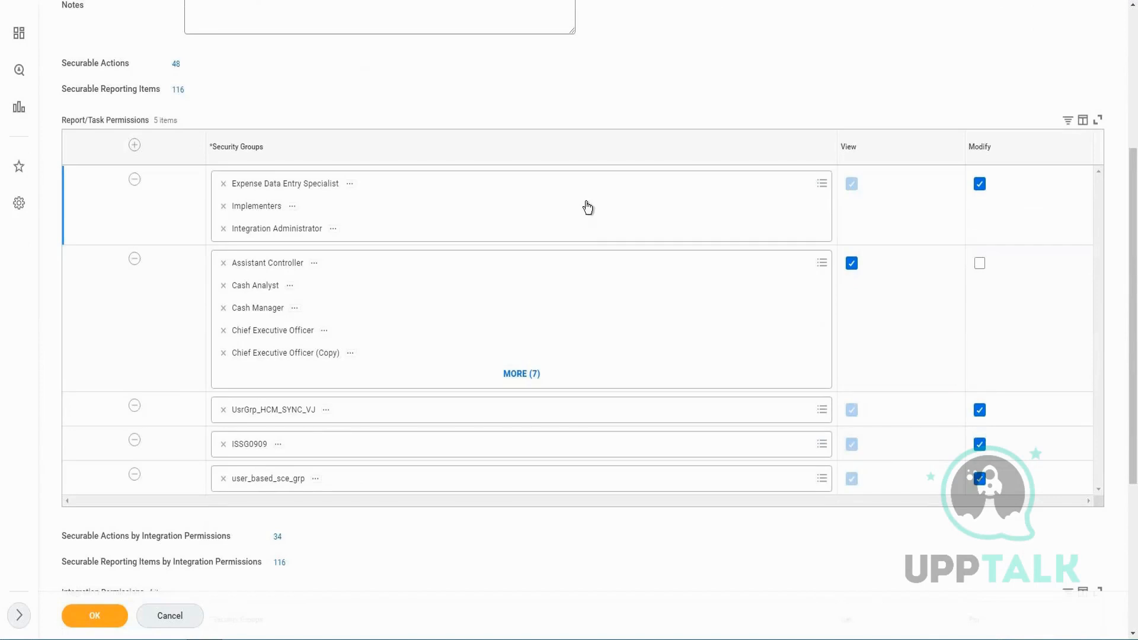
click(587, 208)
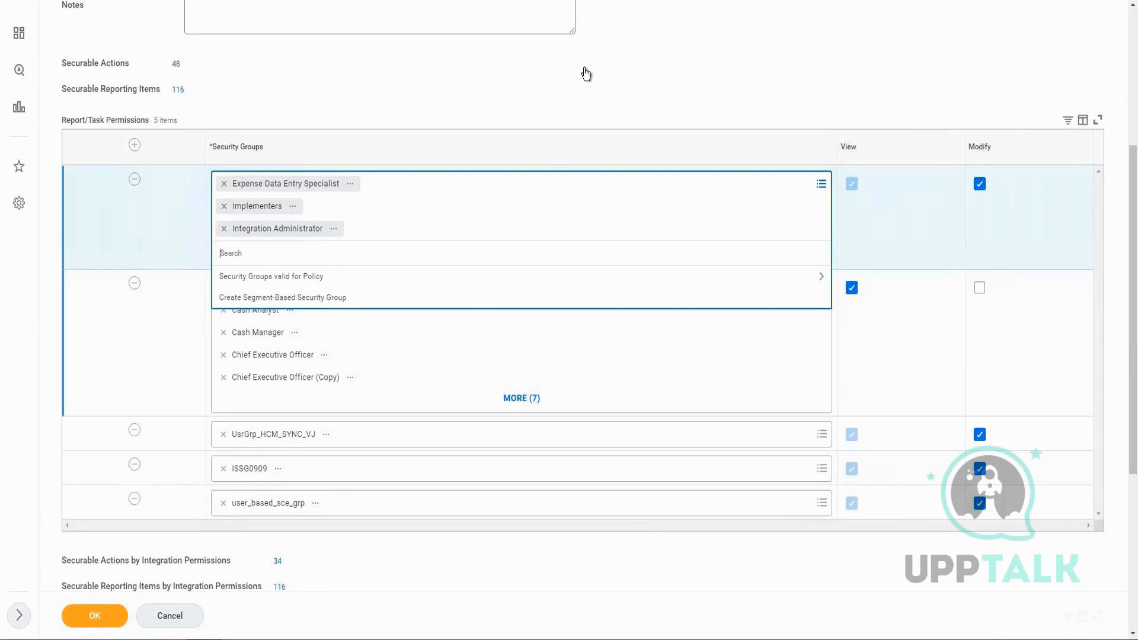
click(637, 395)
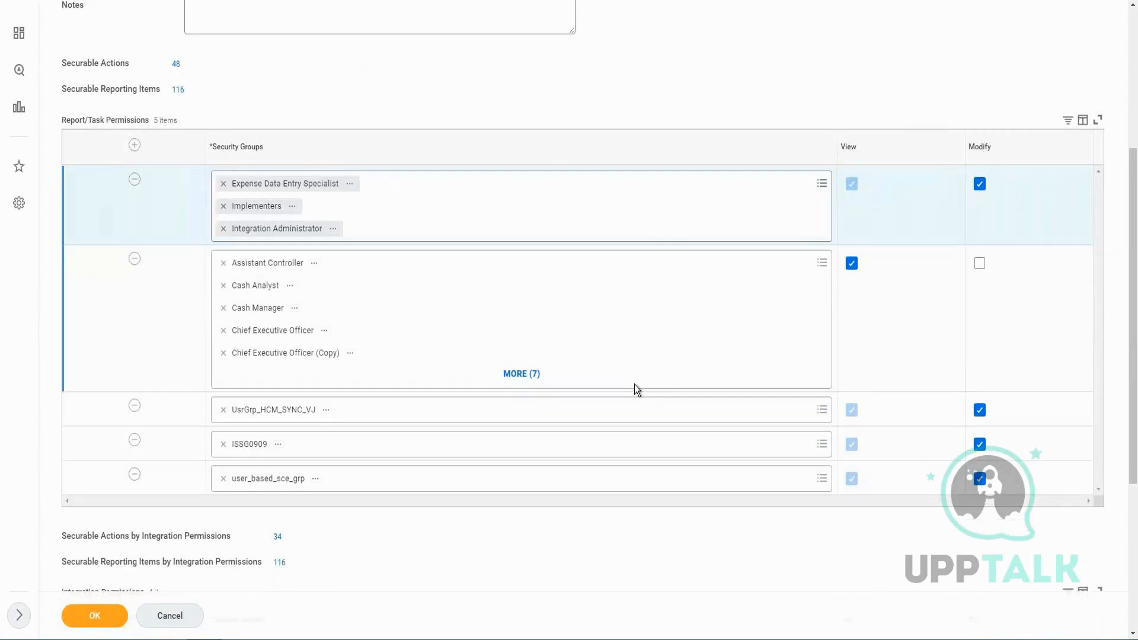
click(643, 318)
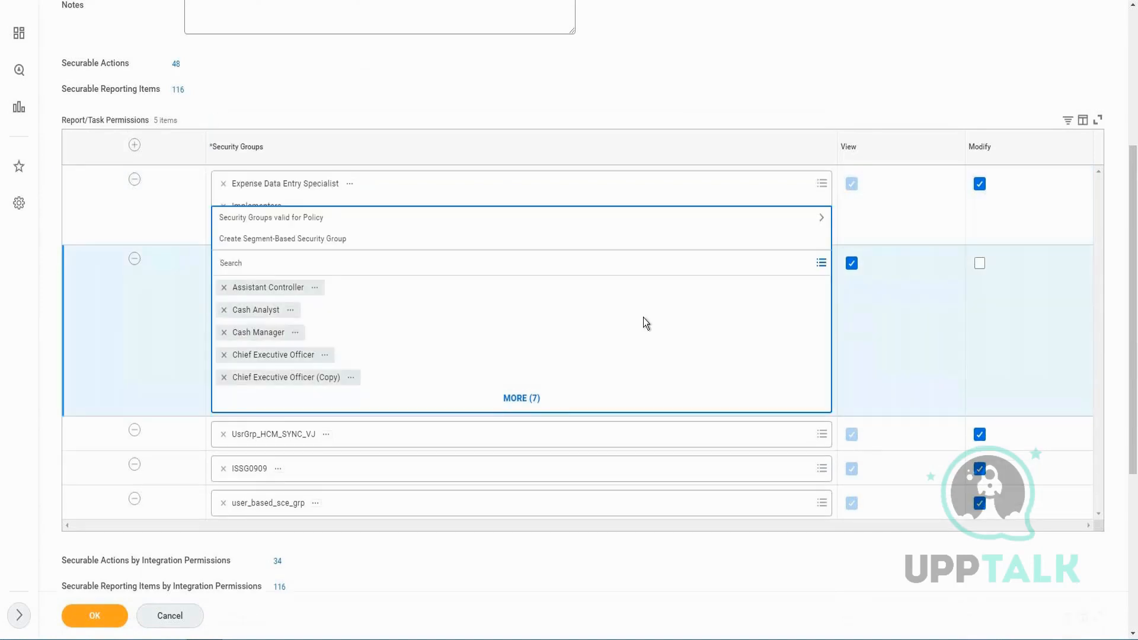
text(hr part)
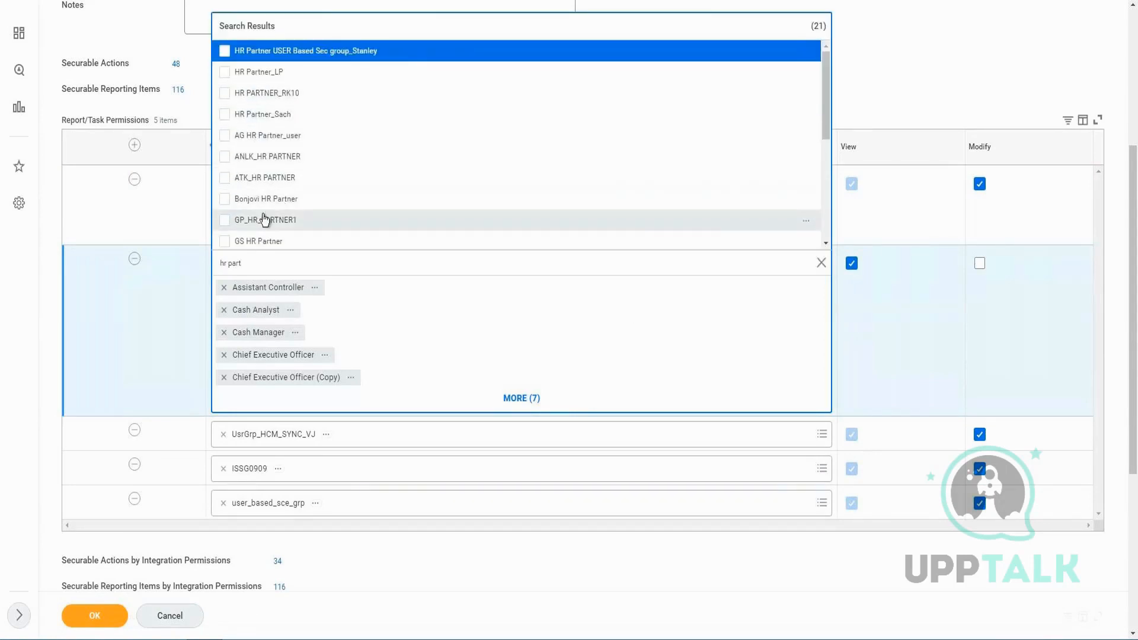
click(250, 75)
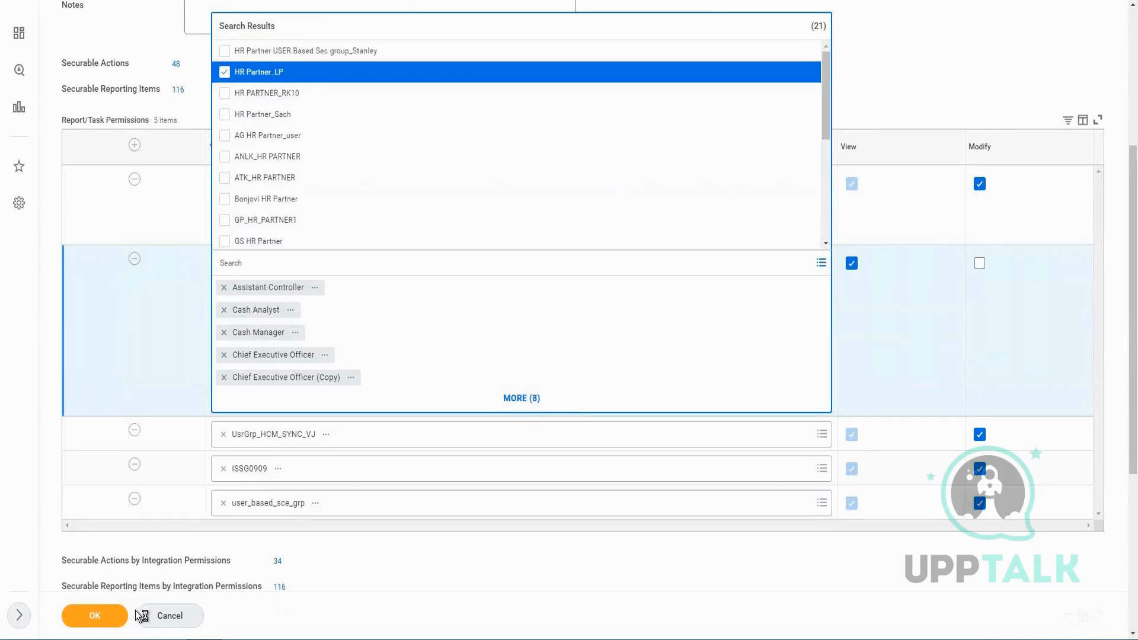
click(702, 312)
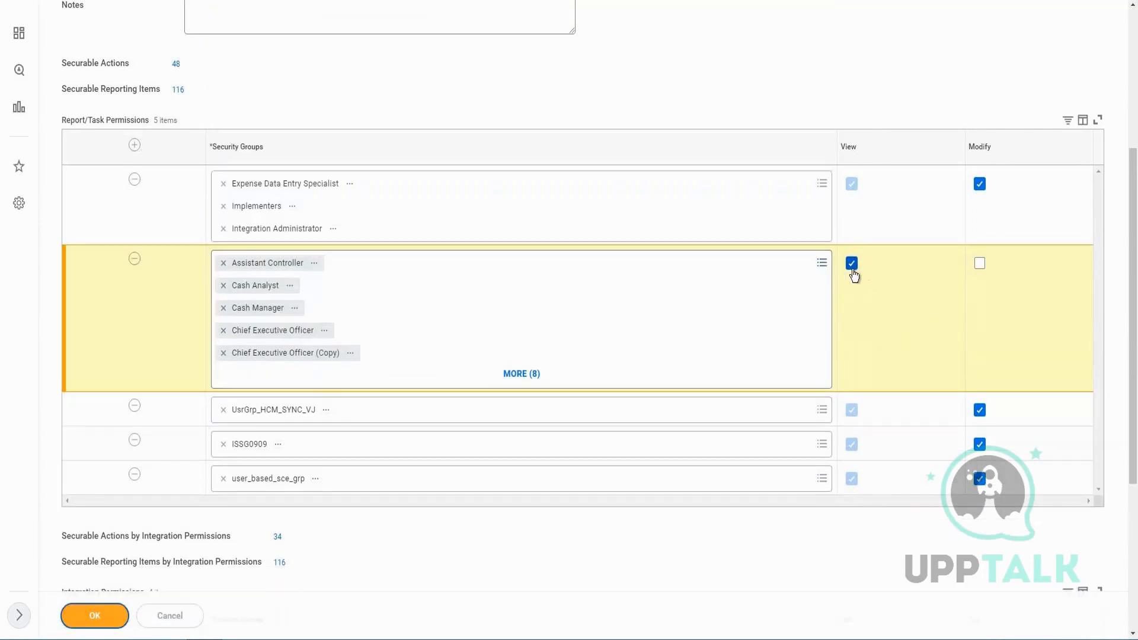
click(95, 617)
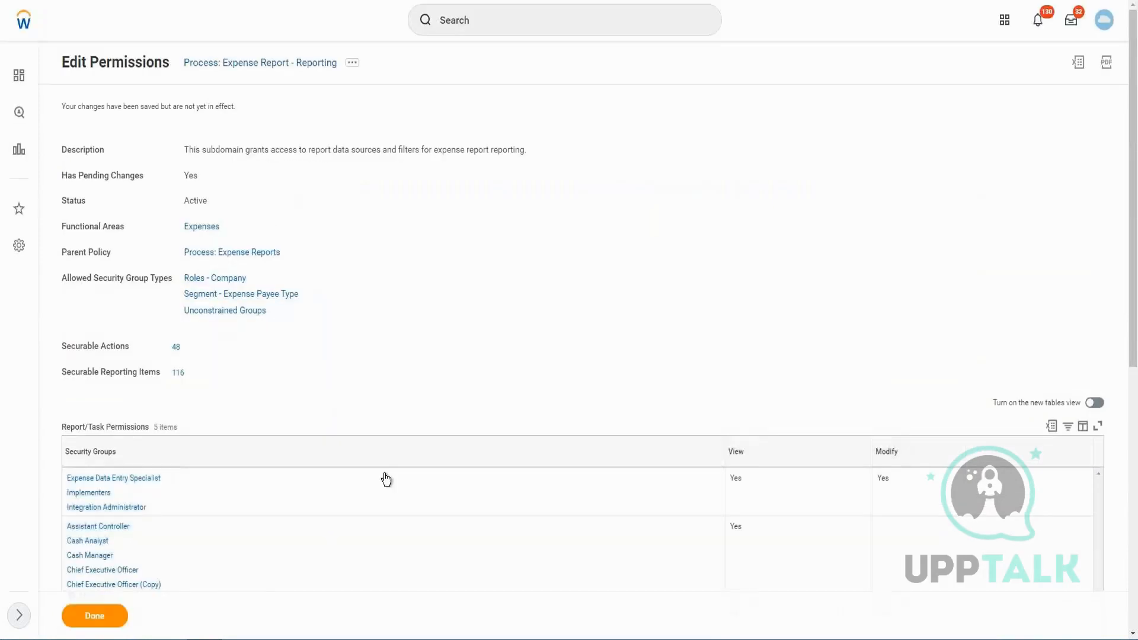
Run Activate Pending Security Policy Changes with comment "a", tick Confirm and submit
click(507, 24)
text(Activ)
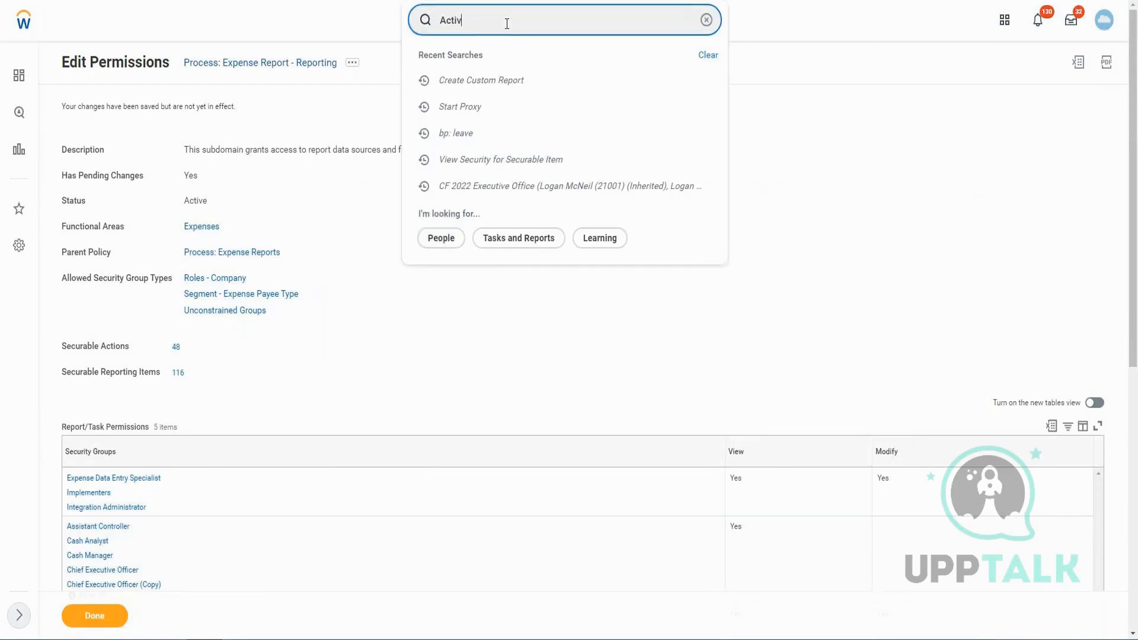
key(BackSpace)
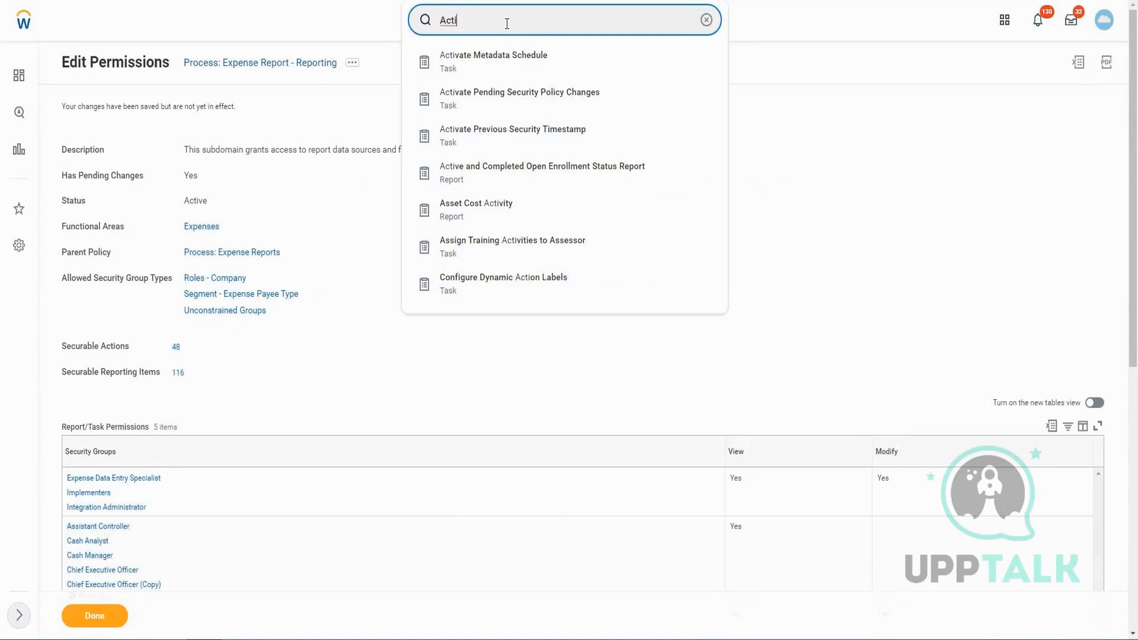
key(Down)
key(Down)
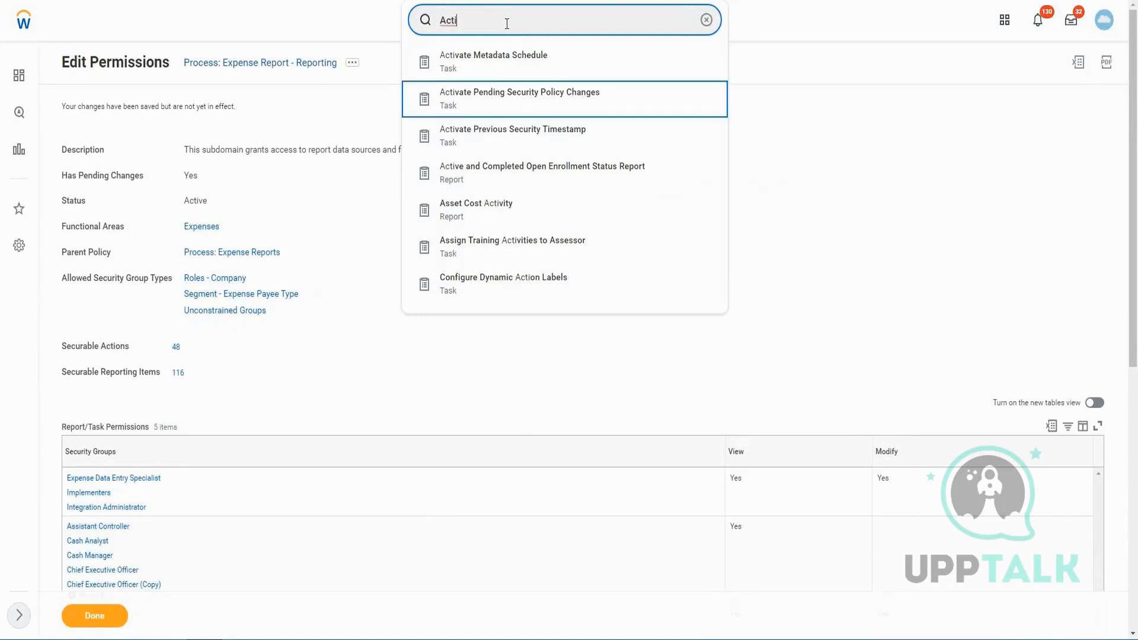
key(Return)
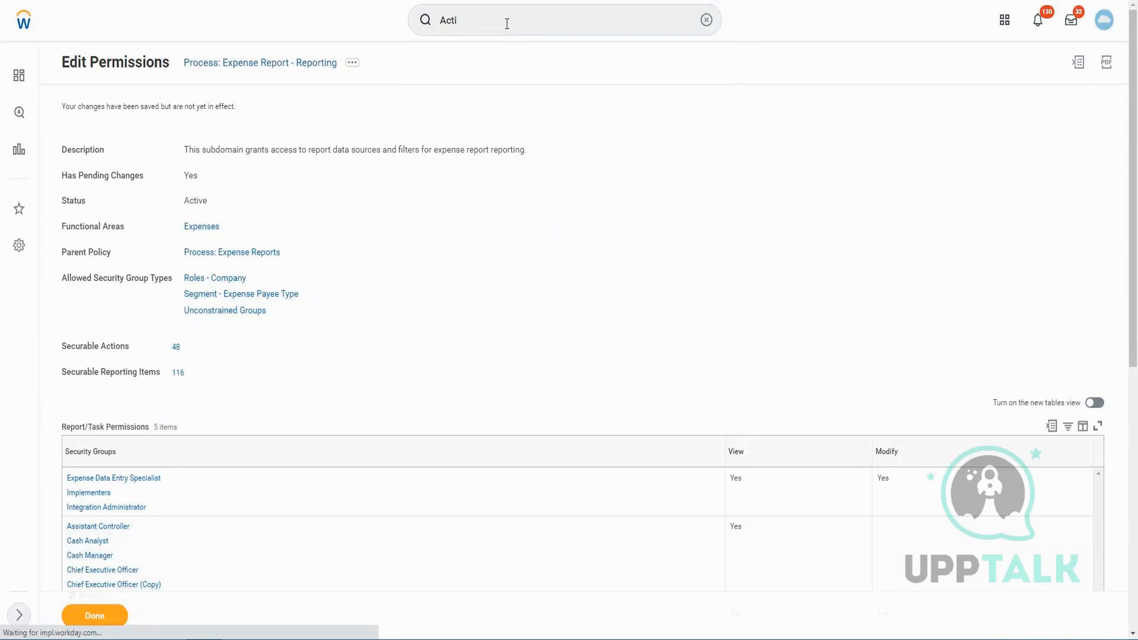
click(304, 236)
text(a)
click(109, 614)
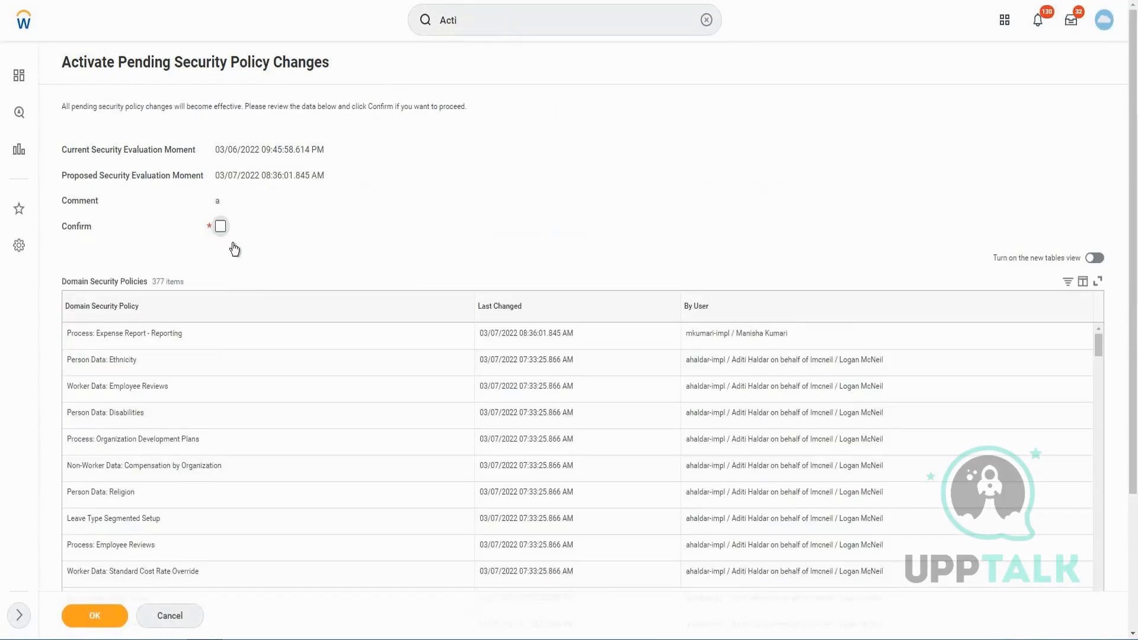
key(space)
click(96, 617)
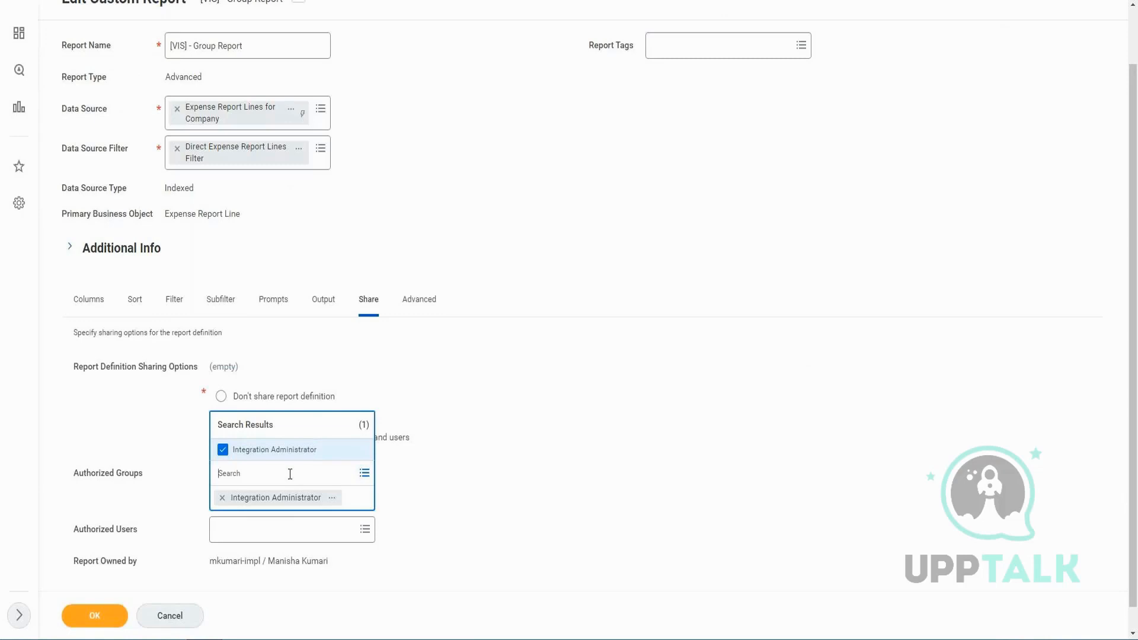
Add HR Partner_LP to the report's Authorized Groups in the Share settings
text(hr part)
key(Return)
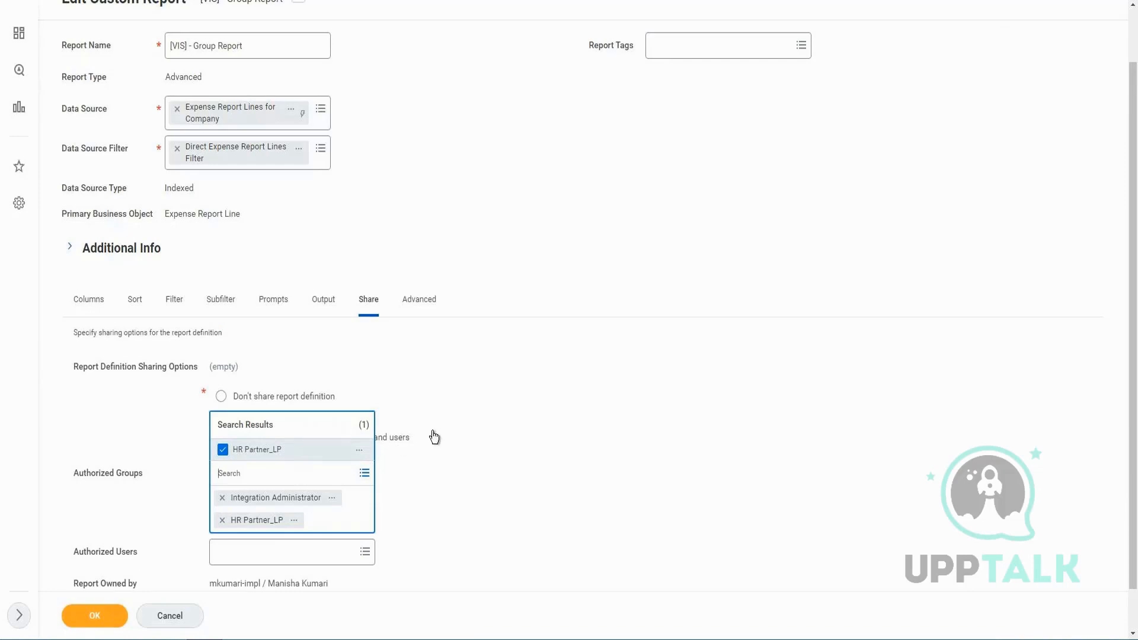
click(89, 617)
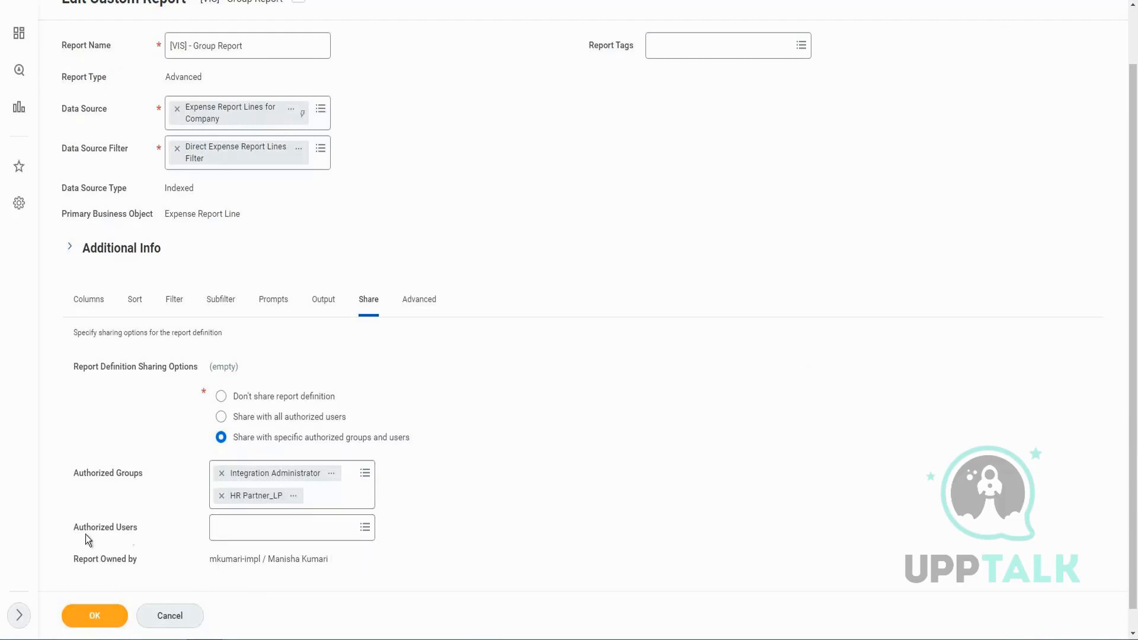
drag(79, 528, 143, 526)
click(106, 617)
Search Authorized Users for the intended user and add both matching user accounts
click(306, 536)
text(logan mc)
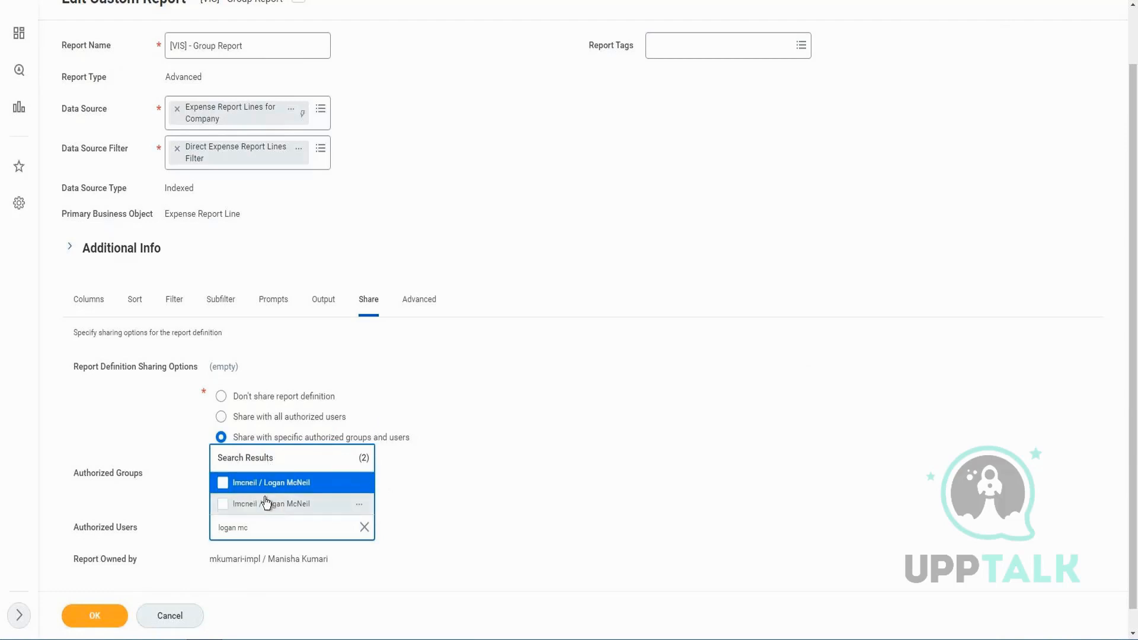
click(261, 502)
click(249, 489)
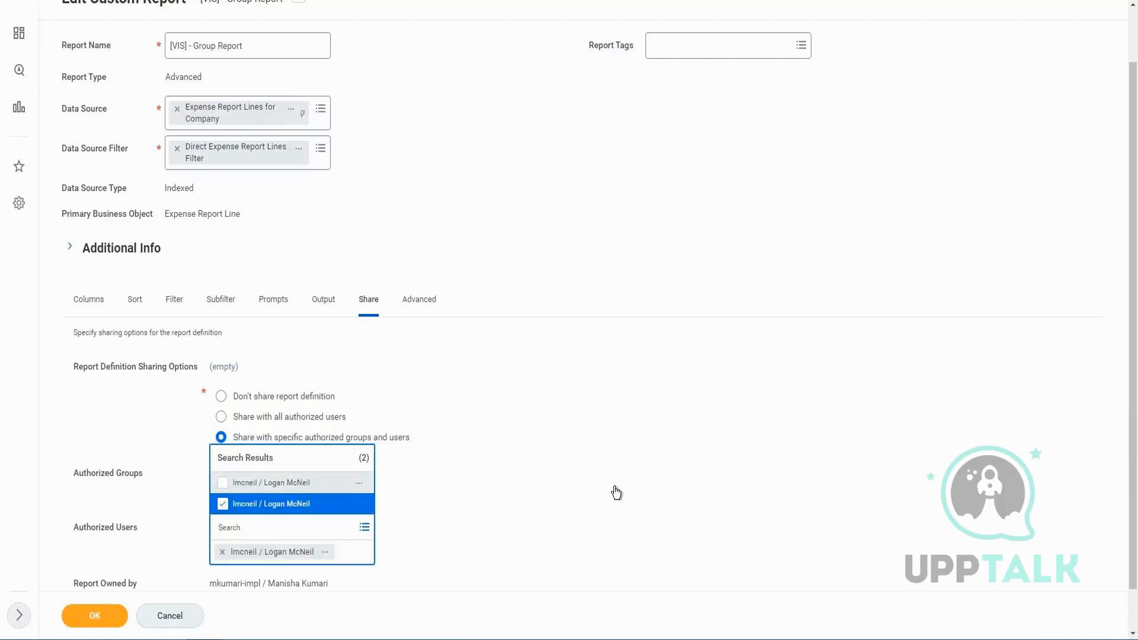
click(123, 499)
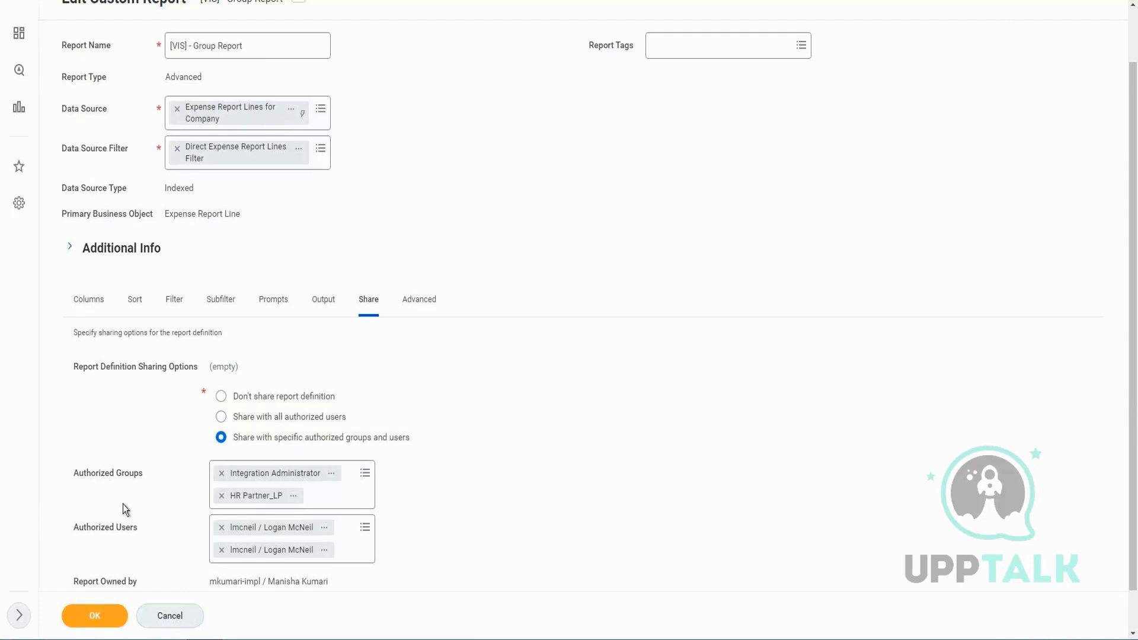
Clear the authorized users and add a single matching account for the same user
click(222, 532)
click(222, 532)
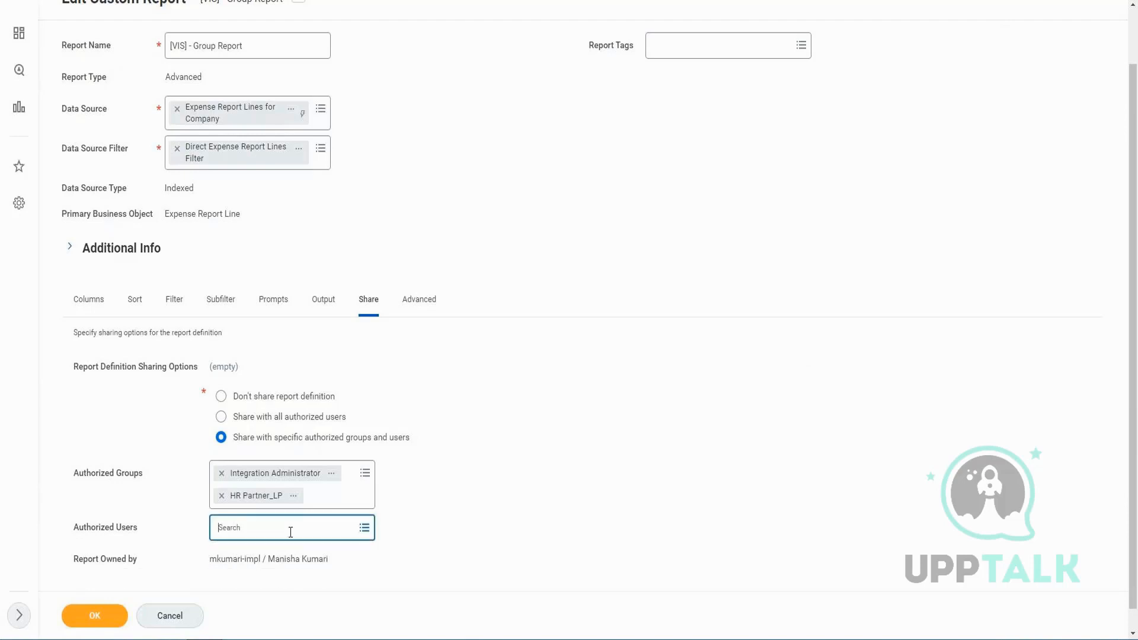
click(288, 533)
text(logan)
key(Return)
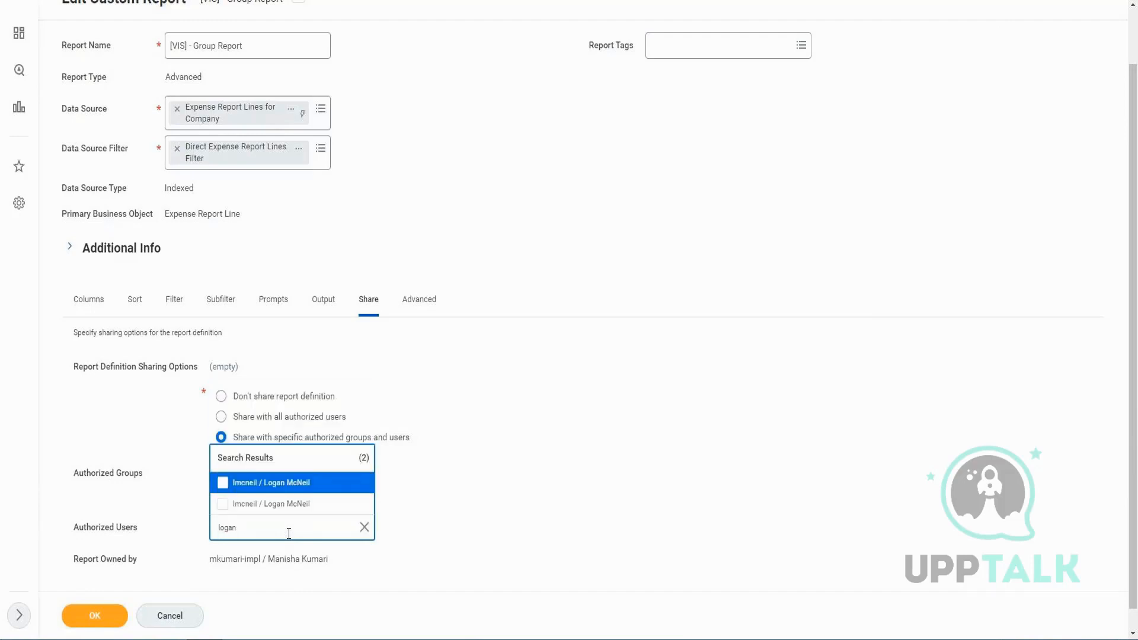
click(298, 482)
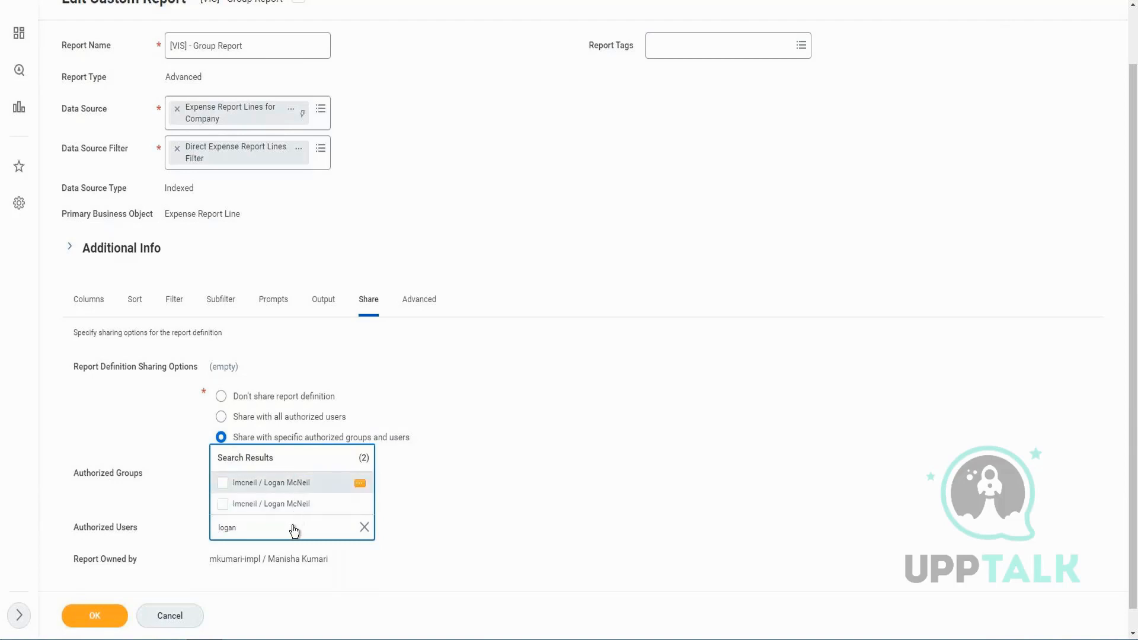
click(798, 558)
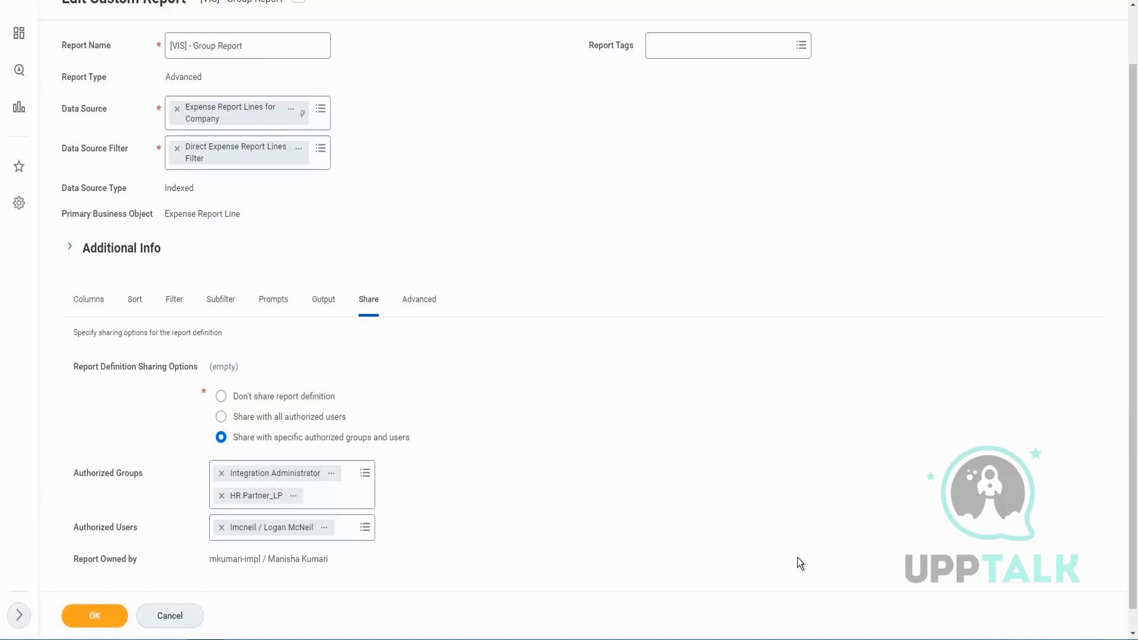
Remove the authorized user and search Authorized Users for the same user again
click(222, 528)
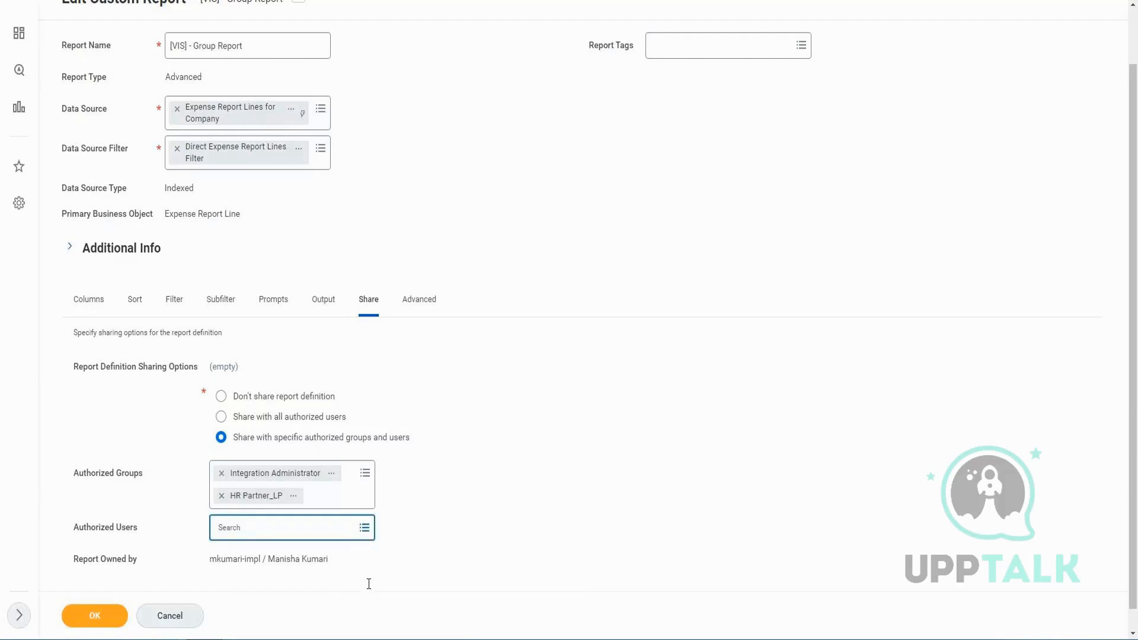
click(368, 530)
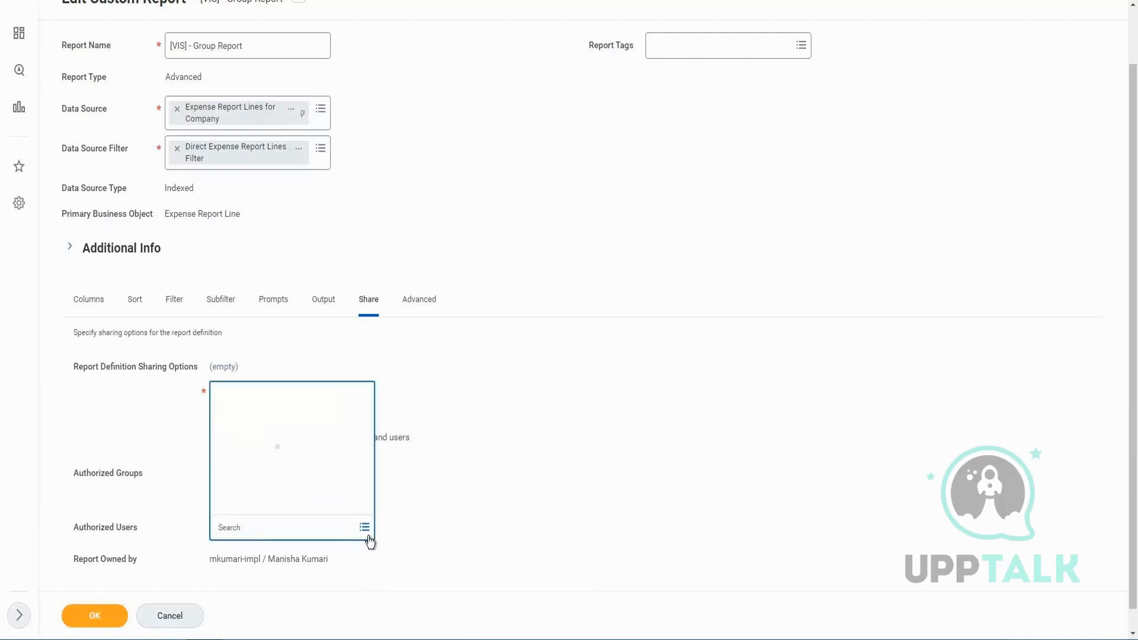
click(262, 526)
click(262, 526)
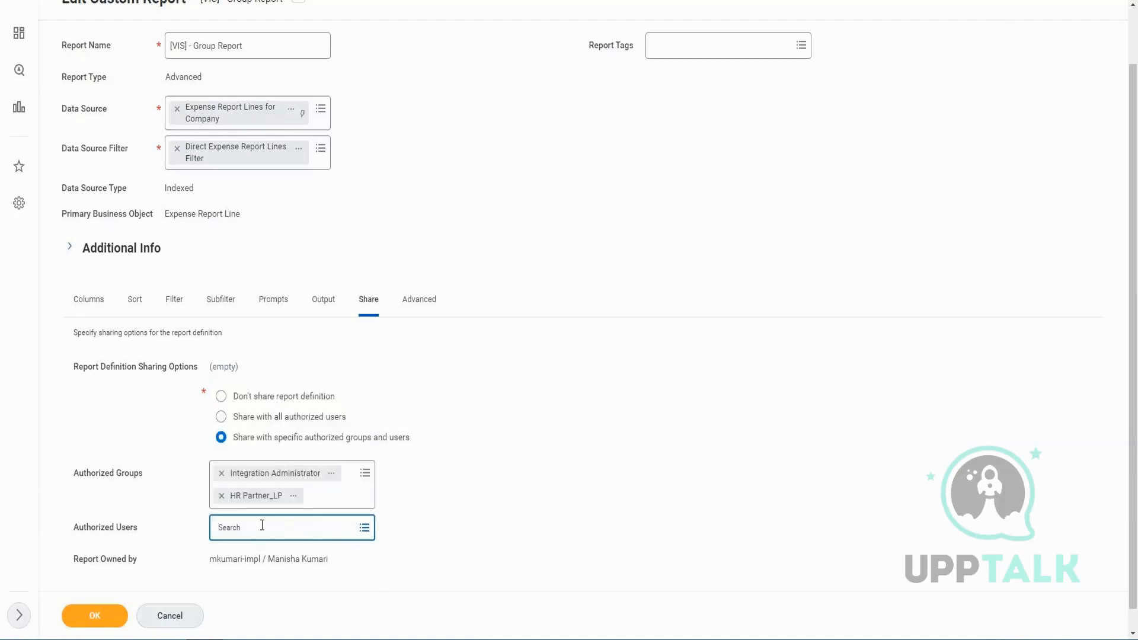
text(logan)
key(Return)
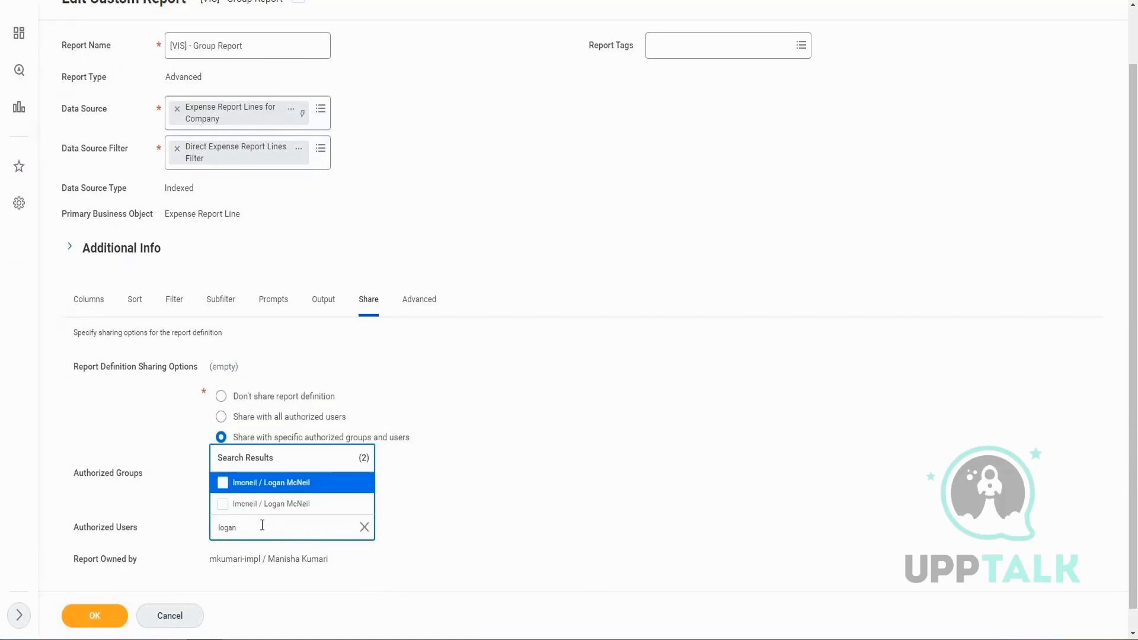